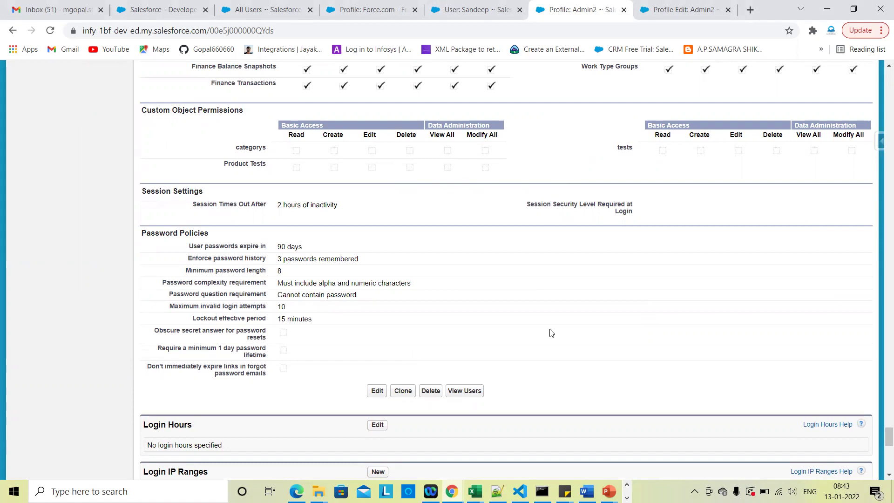
# - Search the setup menu for "per" and open Permission Sets in a new browser tab
pyautogui.scroll(15, 550, 332)
pyautogui.moveTo(880, 343); pyautogui.dragTo(881, 80)
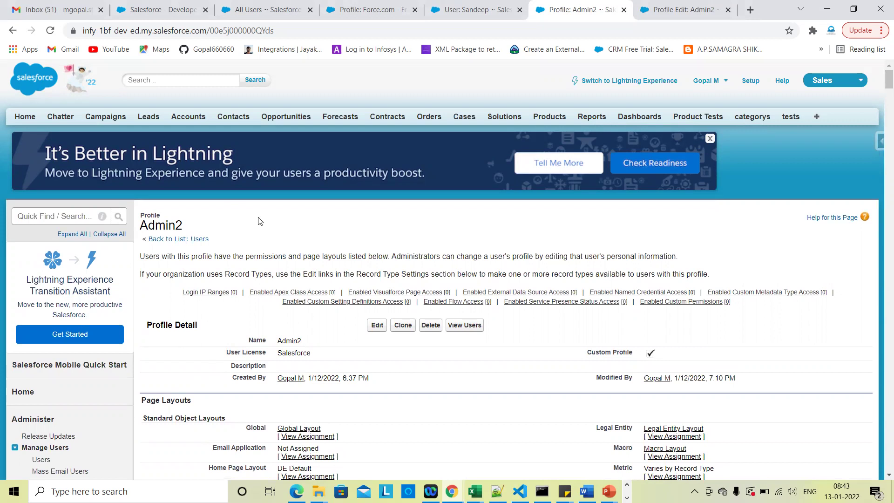
pyautogui.click(60, 217)
pyautogui.write('per')
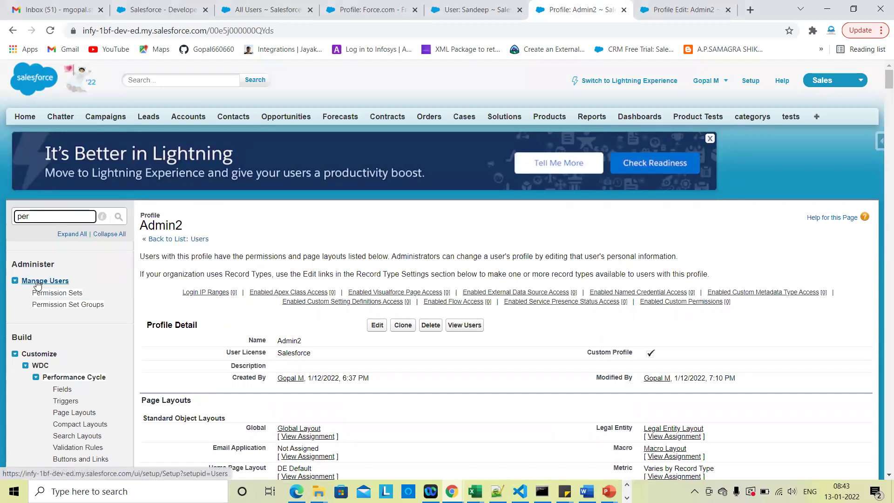
pyautogui.rightClick(69, 296)
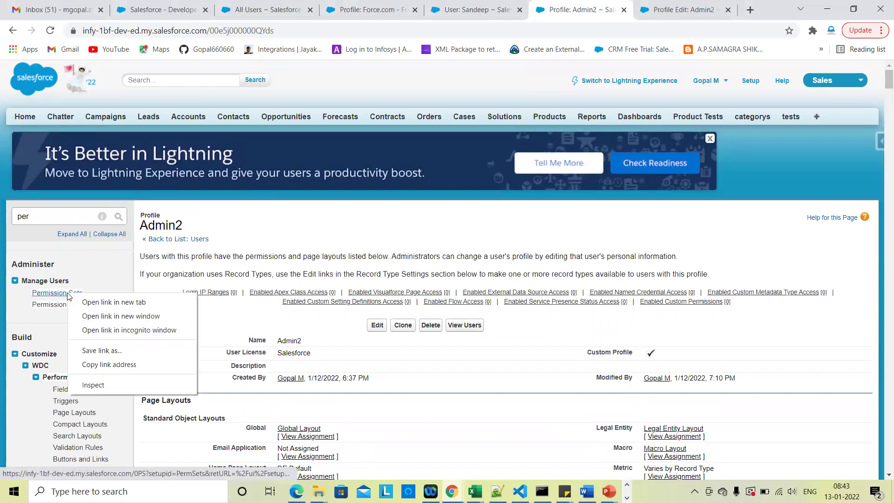
pyautogui.click(114, 302)
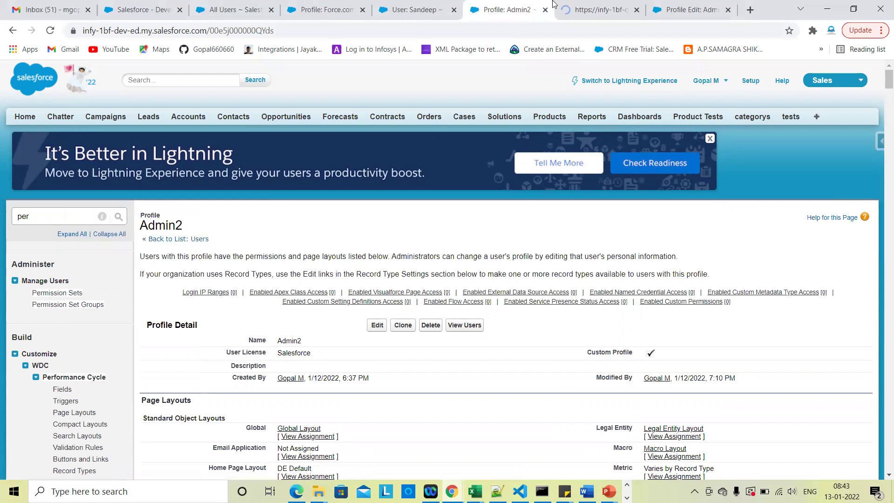
pyautogui.click(595, 5)
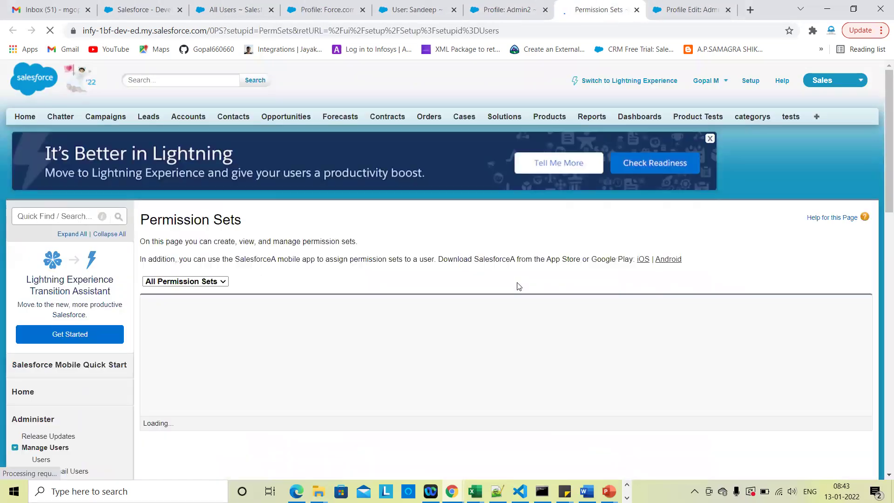
pyautogui.scroll(-3, 422, 307)
pyautogui.scroll(3, 422, 307)
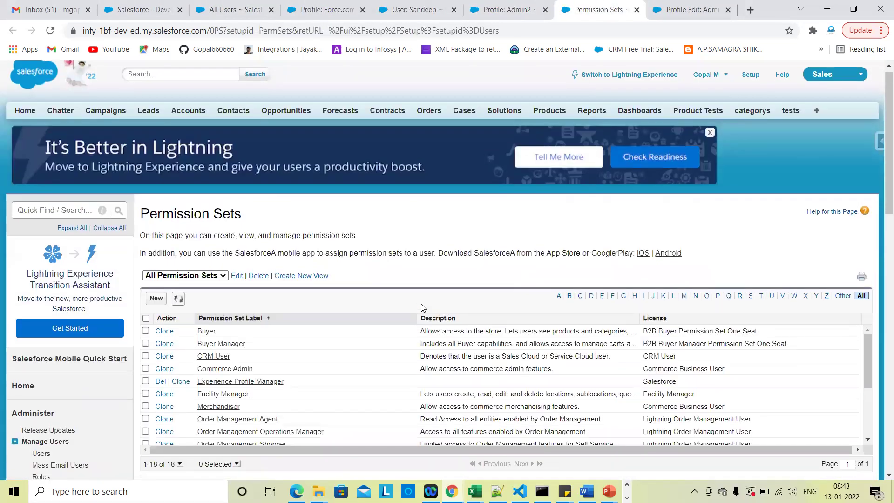
# - Start a new permission set and label it Extra Access
pyautogui.click(157, 299)
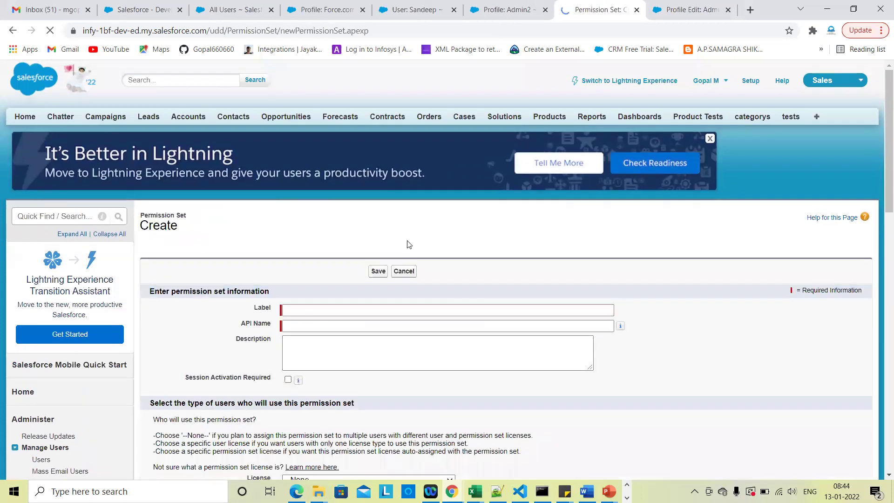
pyautogui.click(310, 315)
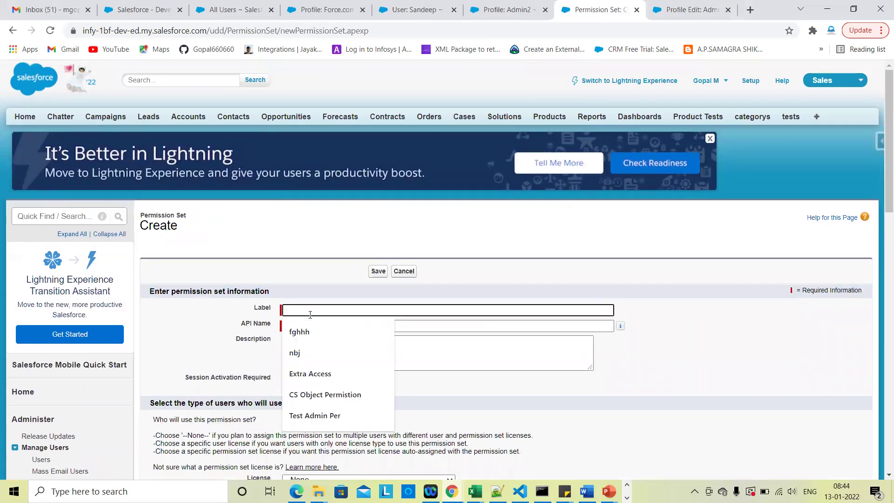
pyautogui.write('Extra')
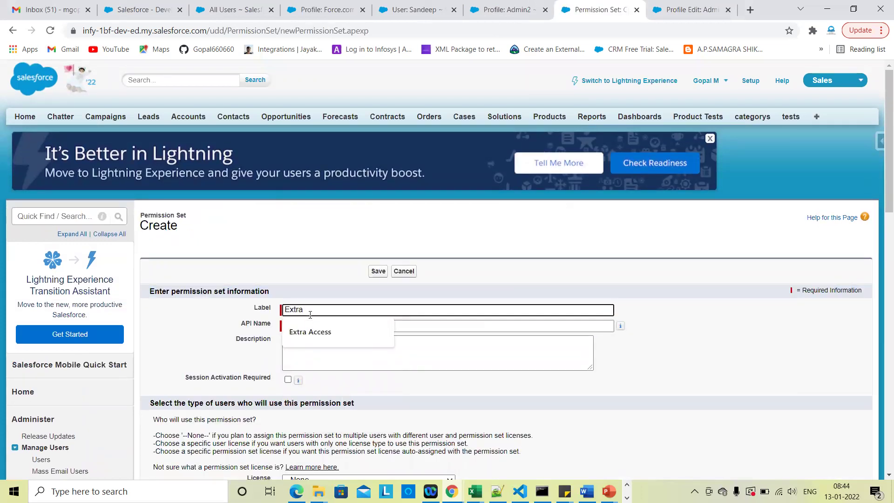
pyautogui.click(311, 331)
pyautogui.click(458, 281)
pyautogui.scroll(-2, 458, 281)
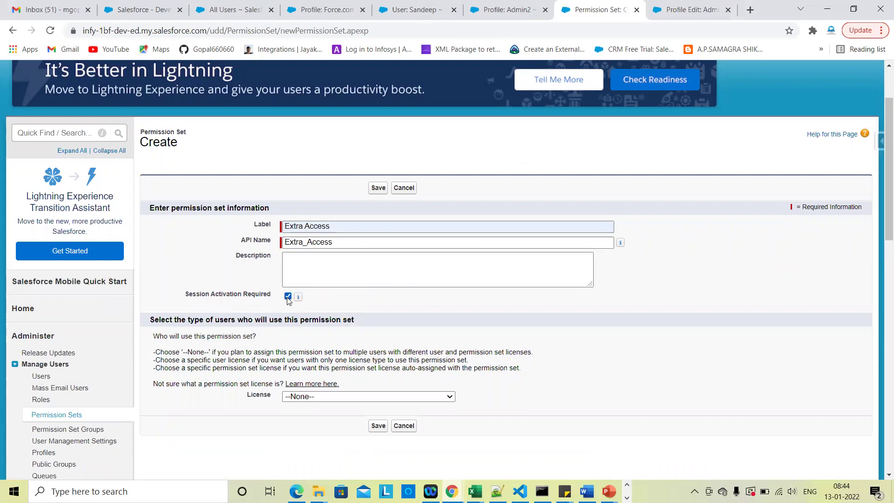
# - Choose the Salesforce license for the new permission set, leaving session activation off, and save it
pyautogui.scroll(-2, 456, 388)
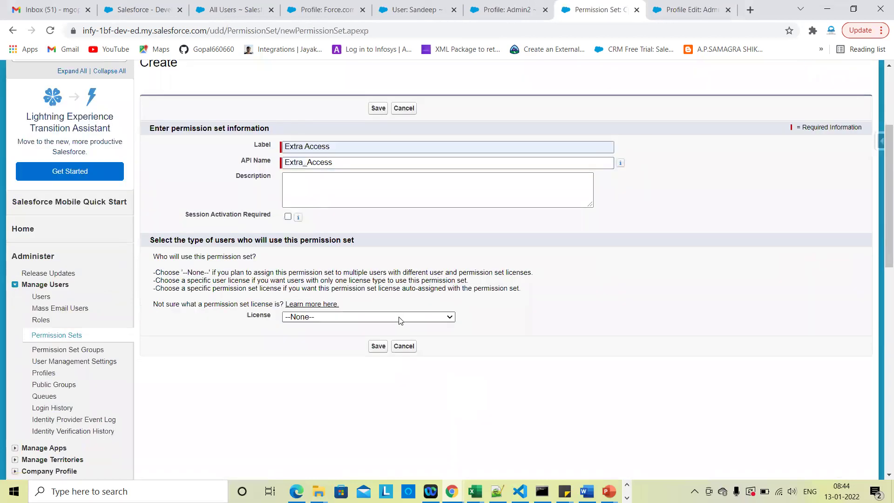
pyautogui.click(399, 317)
pyautogui.scroll(-10, 349, 256)
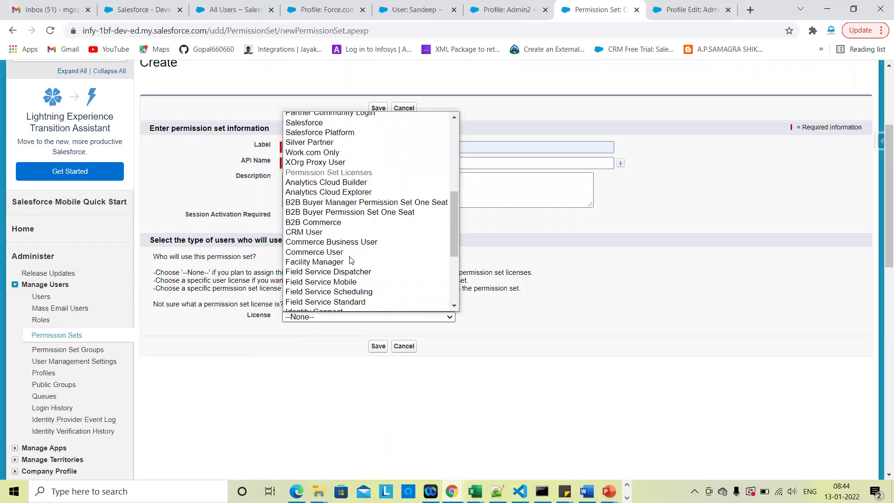
pyautogui.scroll(-2, 333, 243)
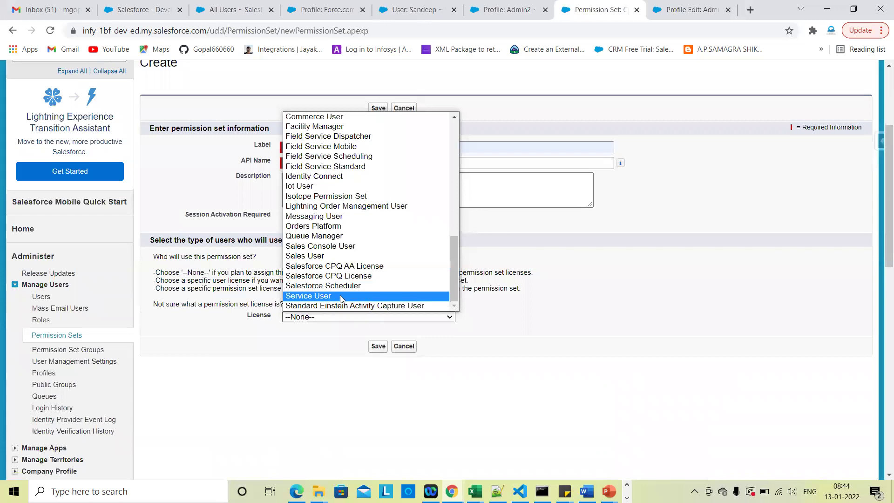
pyautogui.scroll(3, 340, 298)
pyautogui.scroll(5, 341, 299)
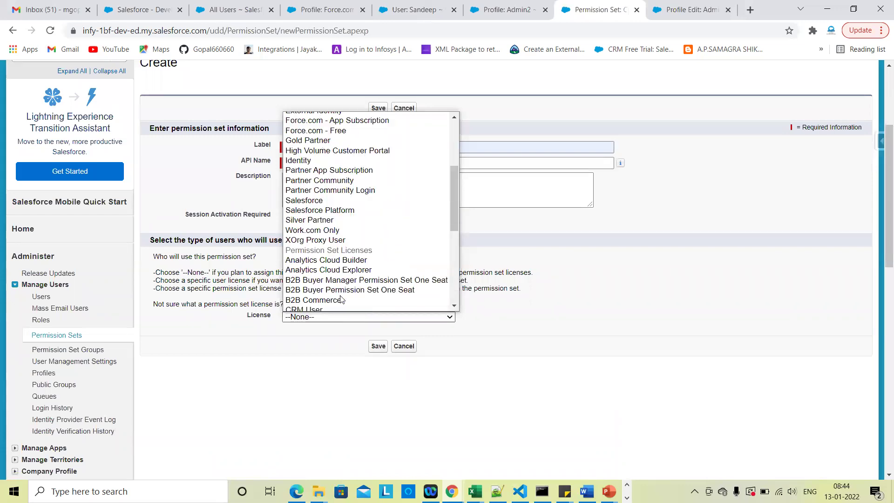
pyautogui.scroll(5, 330, 167)
pyautogui.scroll(-3, 333, 268)
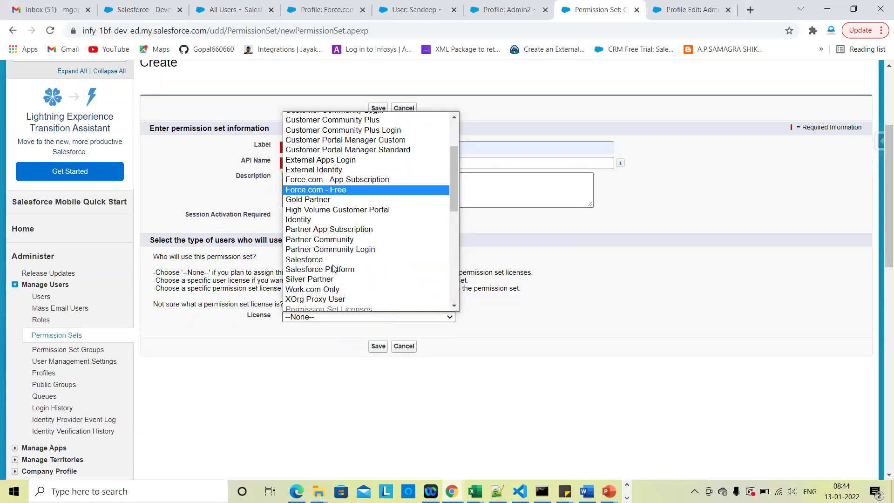
pyautogui.scroll(-1, 326, 233)
pyautogui.press('Down')
pyautogui.press('Down')
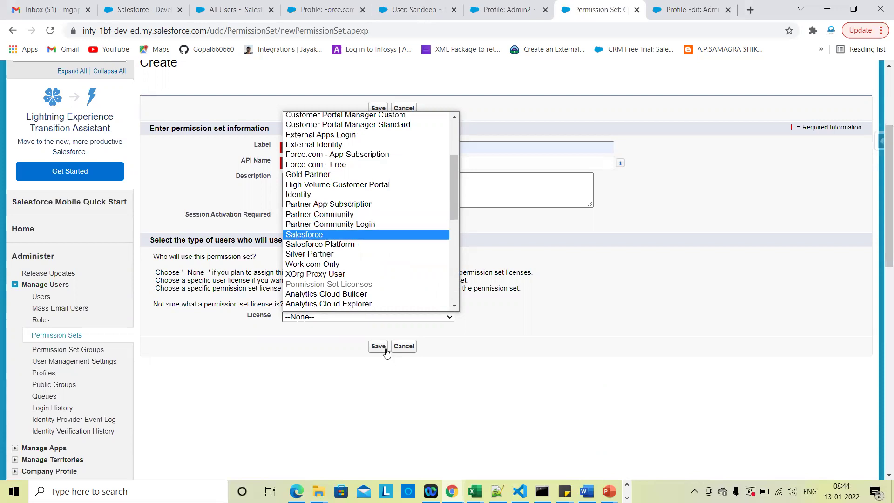
pyautogui.press('Return')
pyautogui.press('Return')
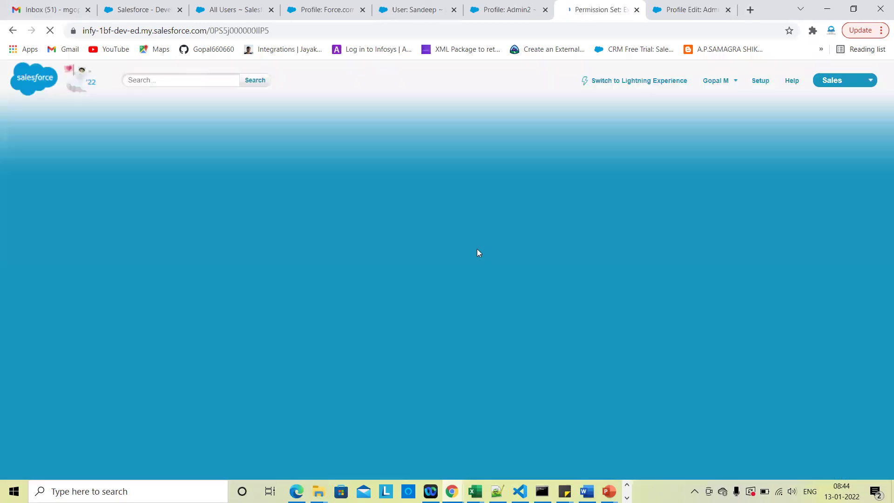
# - Compare the permission set's setting categories with the Admin2 profile's page layouts, field-level security and custom app settings
pyautogui.scroll(-3, 487, 357)
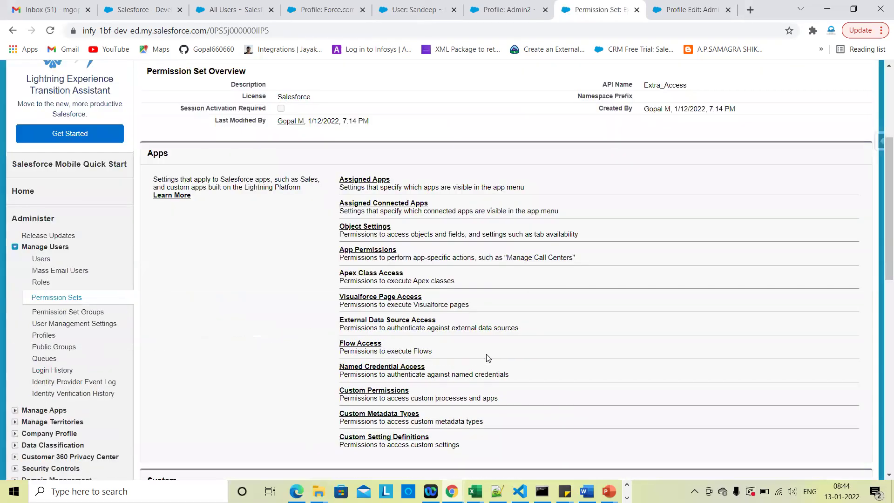
pyautogui.hotkey('ctrl', 'shift', 'Tab')
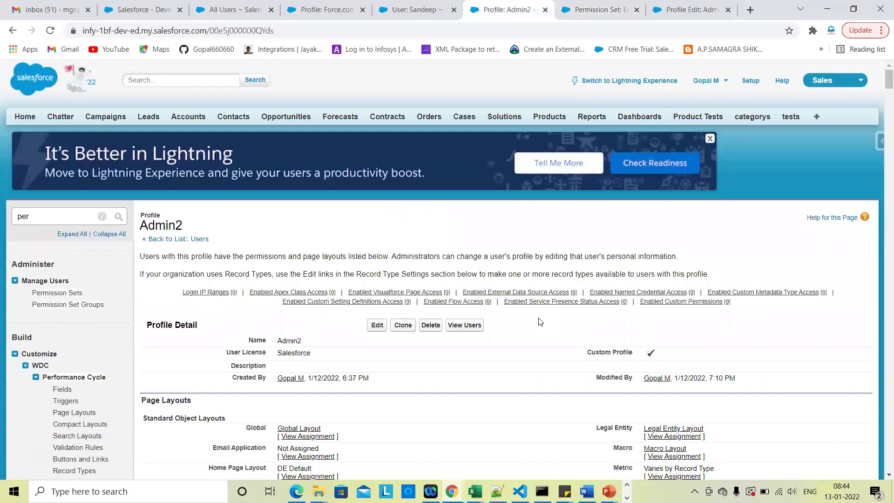
pyautogui.scroll(-4, 249, 215)
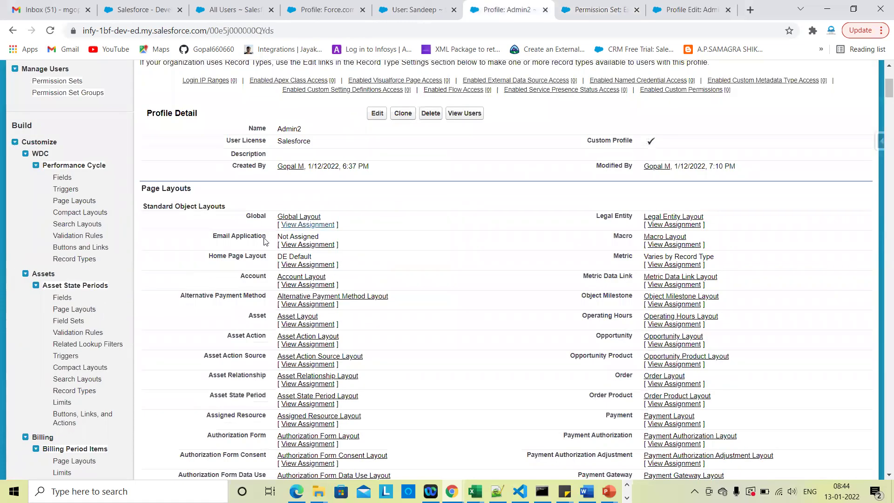
pyautogui.scroll(-15, 440, 281)
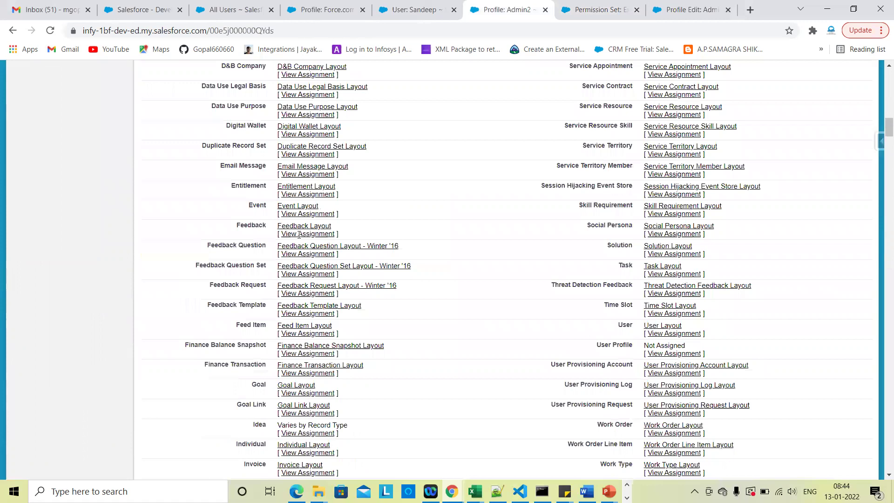
pyautogui.scroll(-10, 298, 234)
pyautogui.scroll(3, 316, 214)
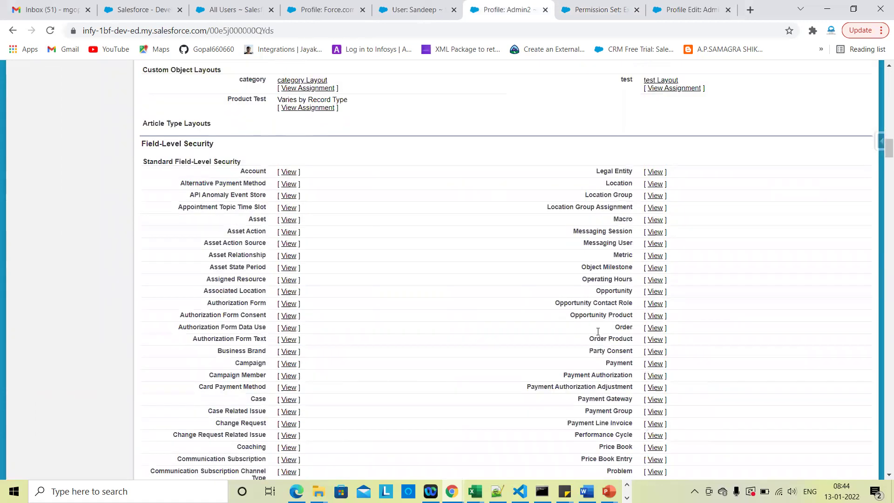
pyautogui.scroll(-8, 503, 363)
pyautogui.scroll(-3, 503, 363)
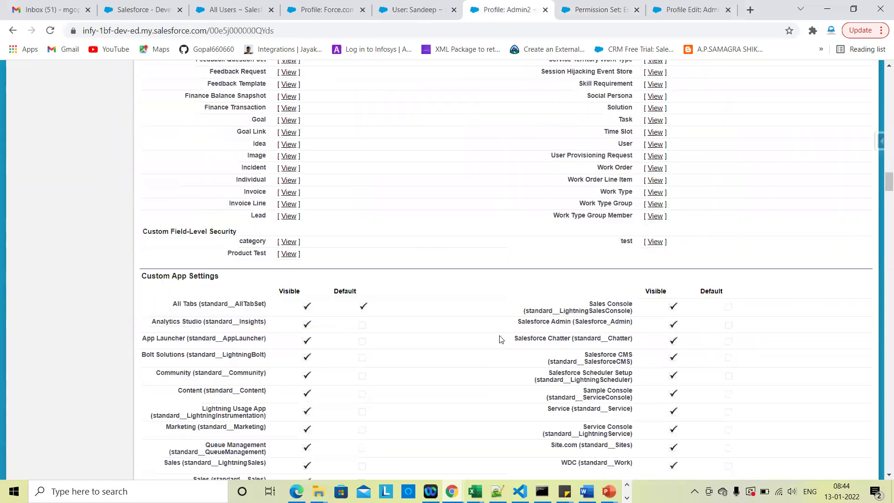
pyautogui.scroll(6, 501, 337)
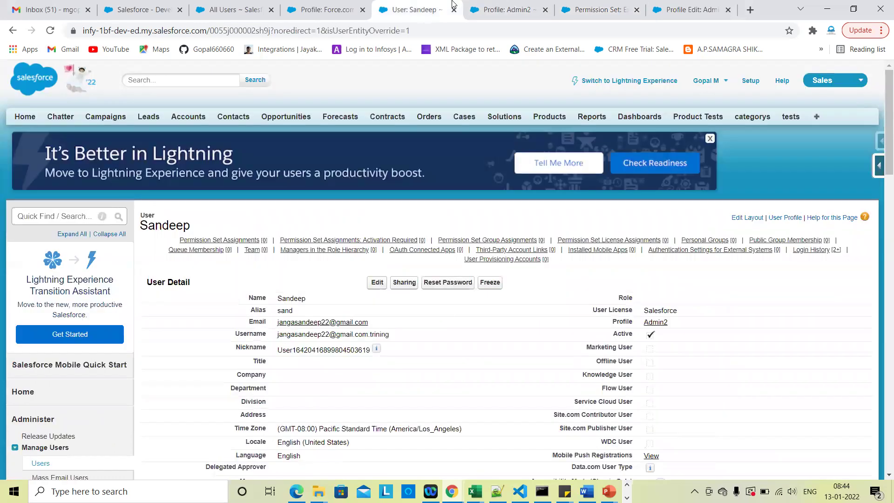
pyautogui.click(442, 9)
# - Return to the Extra Access permission set, review its app setting categories and open its object settings
pyautogui.click(587, 9)
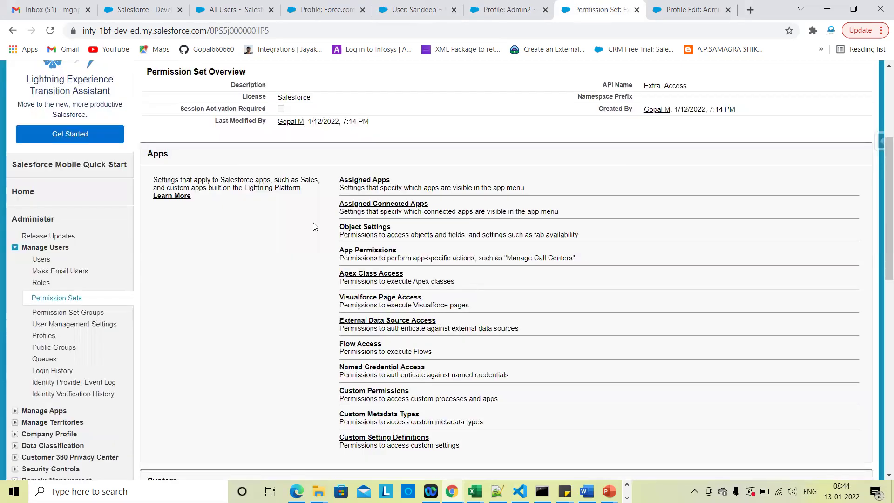
pyautogui.scroll(2, 375, 265)
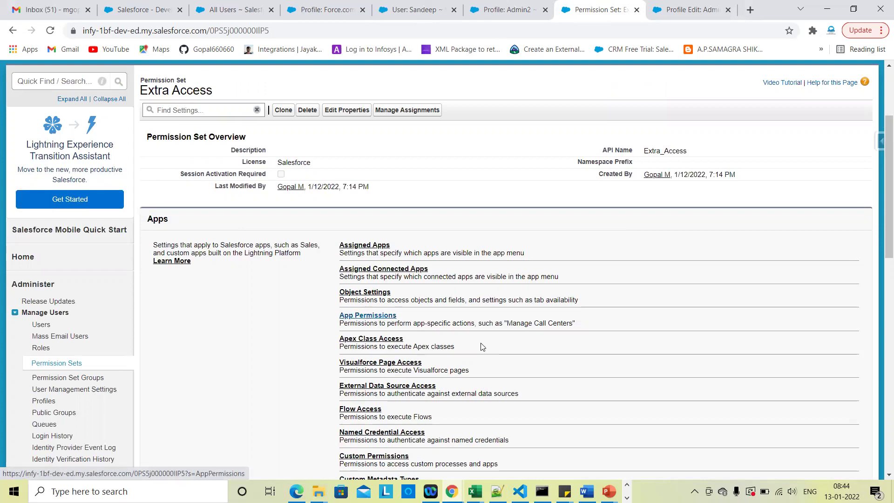
pyautogui.scroll(-1, 382, 300)
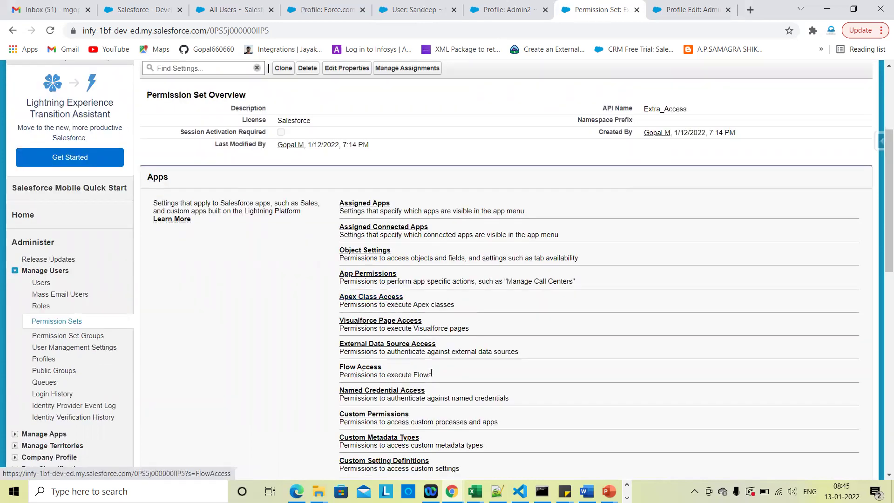
pyautogui.scroll(-1, 432, 375)
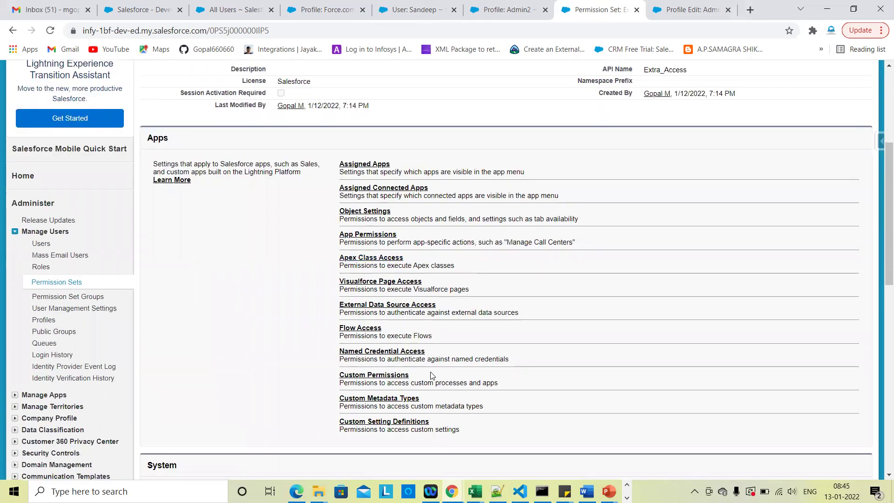
pyautogui.scroll(1, 432, 376)
pyautogui.scroll(1, 314, 375)
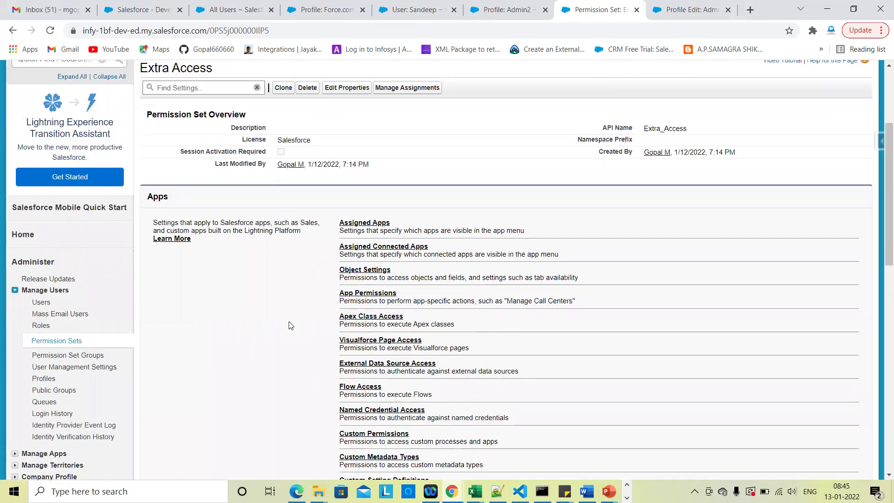
pyautogui.scroll(-1, 435, 325)
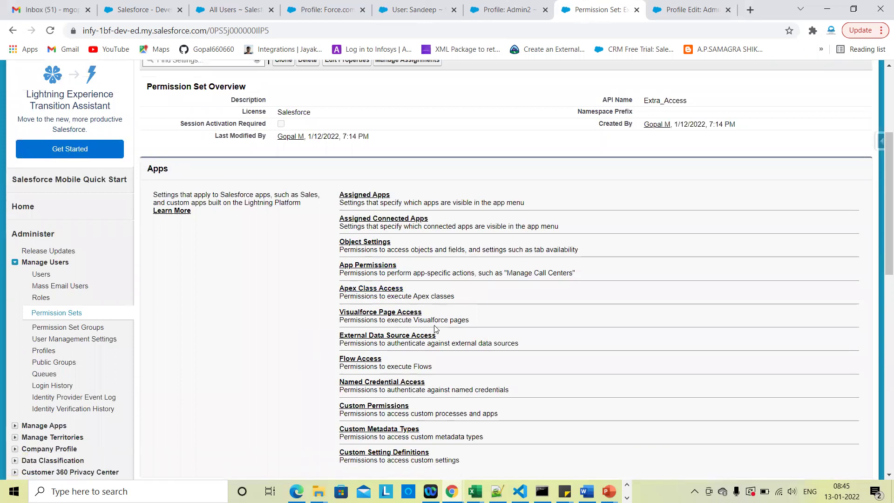
pyautogui.click(369, 242)
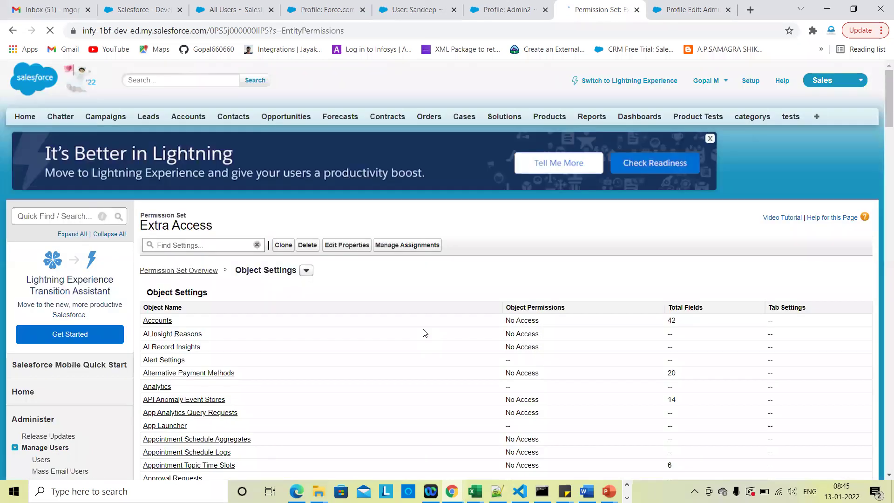
# - Find "test" on the object settings page and move through the matches to the Product Tests object
pyautogui.scroll(-3, 344, 370)
pyautogui.scroll(-3, 419, 388)
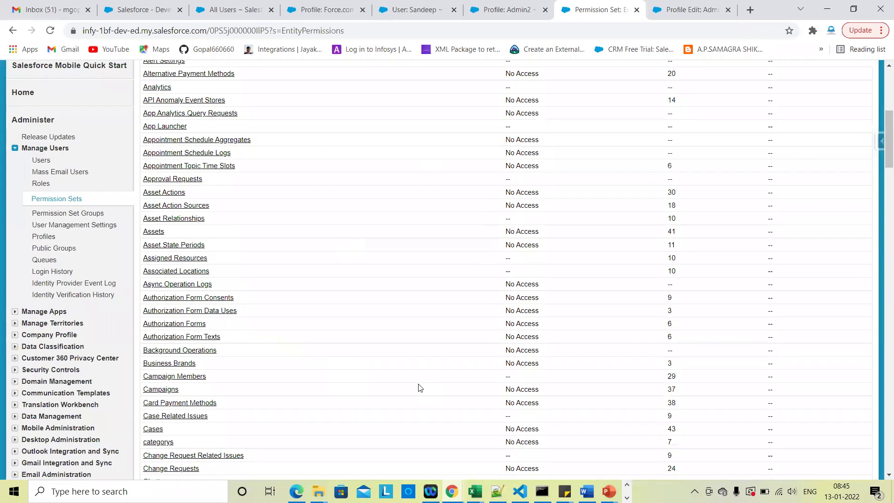
pyautogui.scroll(3, 420, 388)
pyautogui.hotkey('ctrl', 'f')
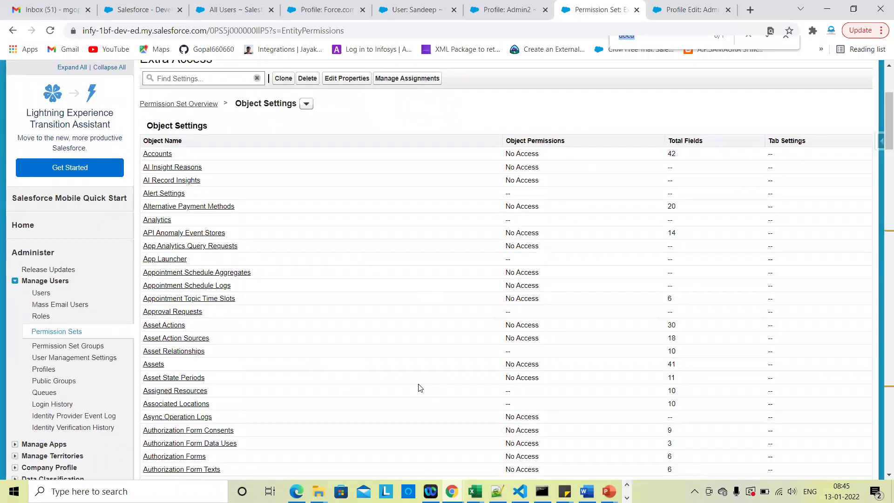
pyautogui.write('te')
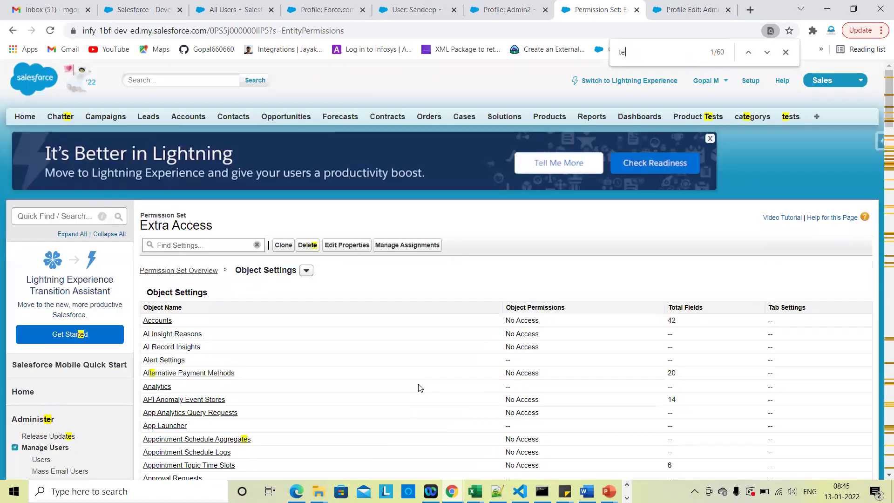
pyautogui.write('st')
pyautogui.press('Return')
pyautogui.press('Return')
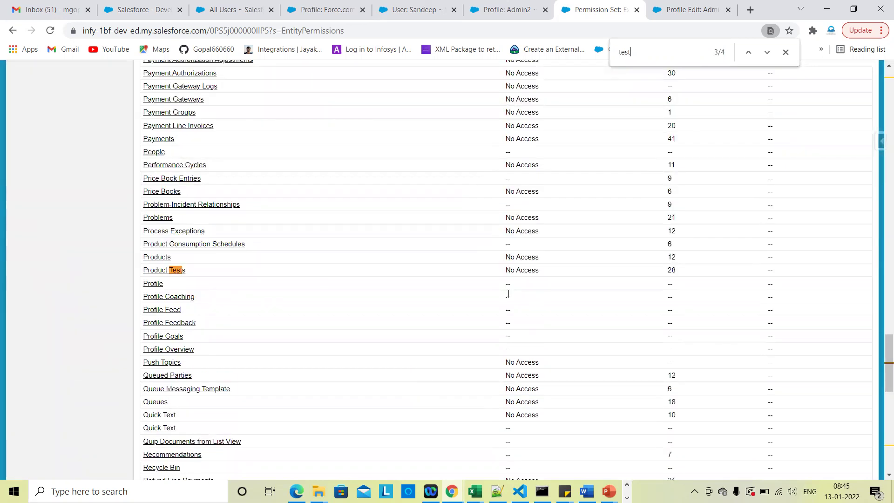
# - Open the Product Tests object settings for editing and make its tab available and visible
pyautogui.click(164, 272)
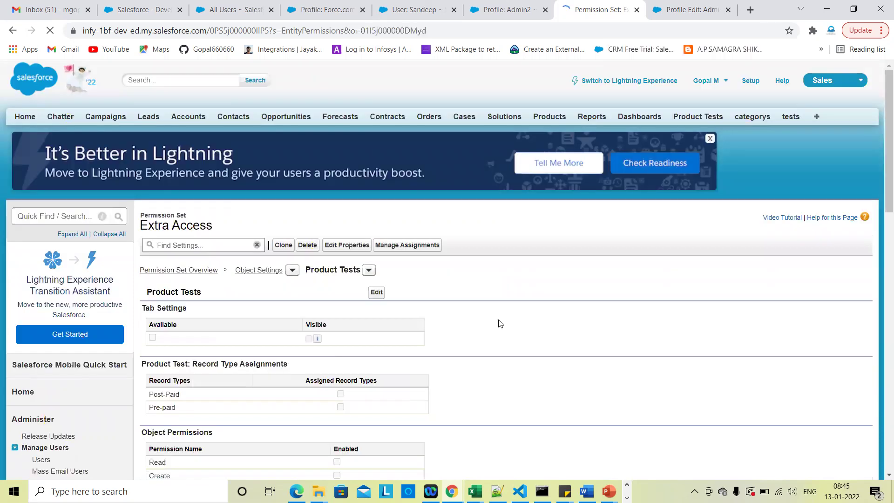
pyautogui.scroll(-3, 397, 183)
pyautogui.click(376, 159)
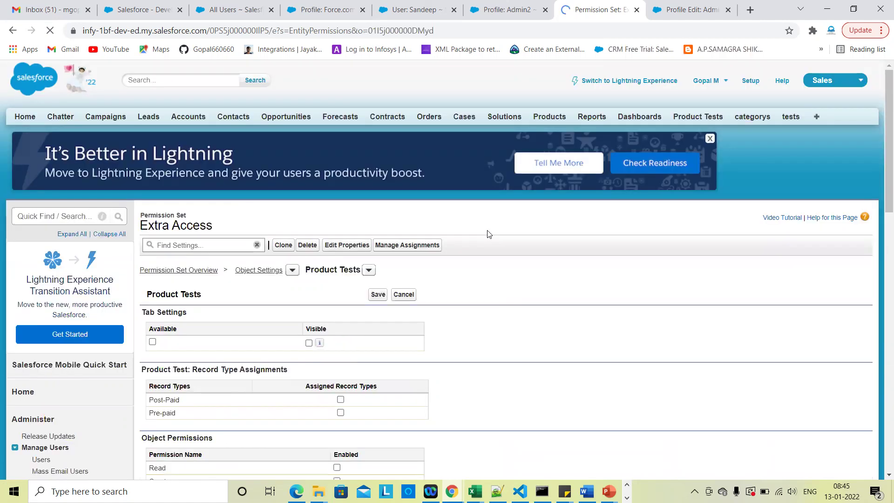
pyautogui.scroll(-1, 325, 235)
pyautogui.scroll(-2, 158, 239)
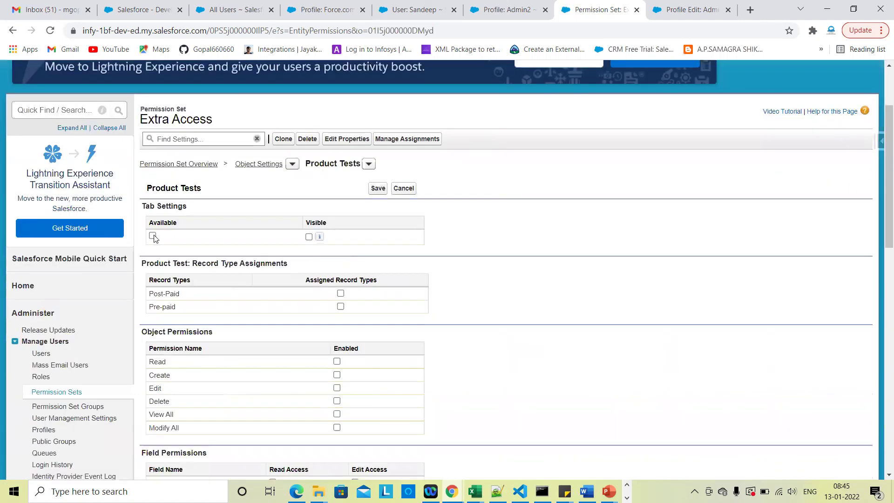
pyautogui.click(309, 237)
pyautogui.click(309, 238)
# - Assign the Post-Paid and Pre-paid record types and enable all Product Tests object permissions, from Read through Modify All
pyautogui.scroll(-2, 335, 221)
pyautogui.click(341, 211)
pyautogui.click(340, 224)
pyautogui.scroll(-2, 209, 184)
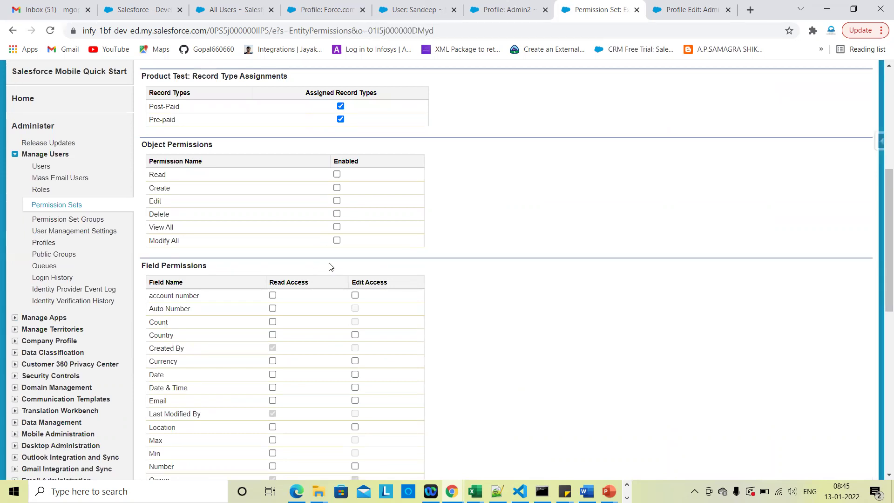
pyautogui.click(337, 240)
pyautogui.click(337, 187)
pyautogui.scroll(-1, 216, 156)
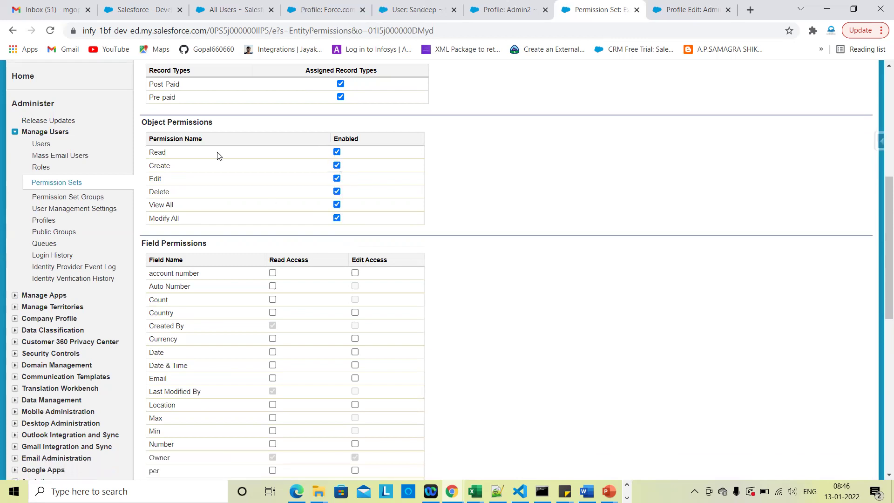
# - Grant edit access to account number, Country, Currency, Date, Date & Time and Email, and read access to Auto Number and Count
pyautogui.scroll(-2, 482, 281)
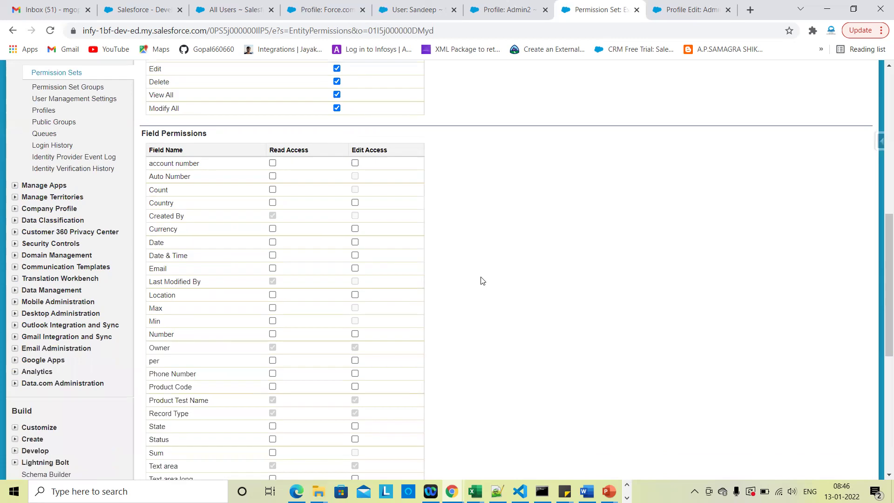
pyautogui.scroll(1, 228, 205)
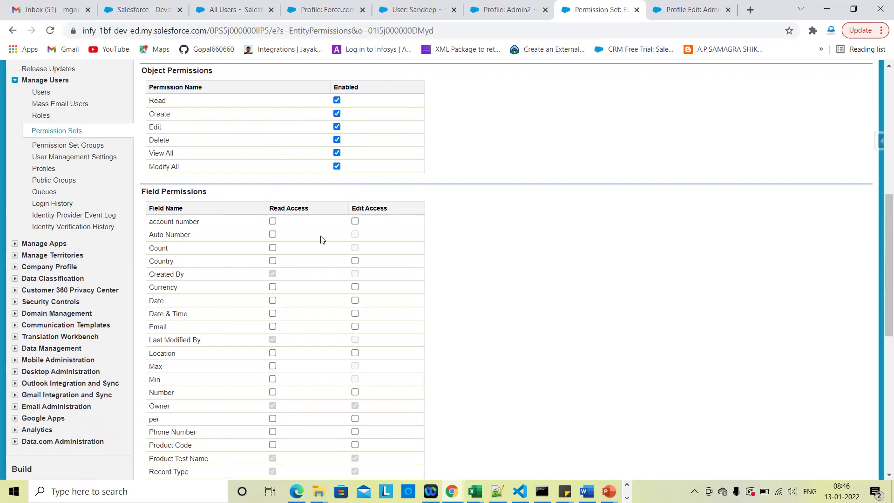
pyautogui.click(354, 220)
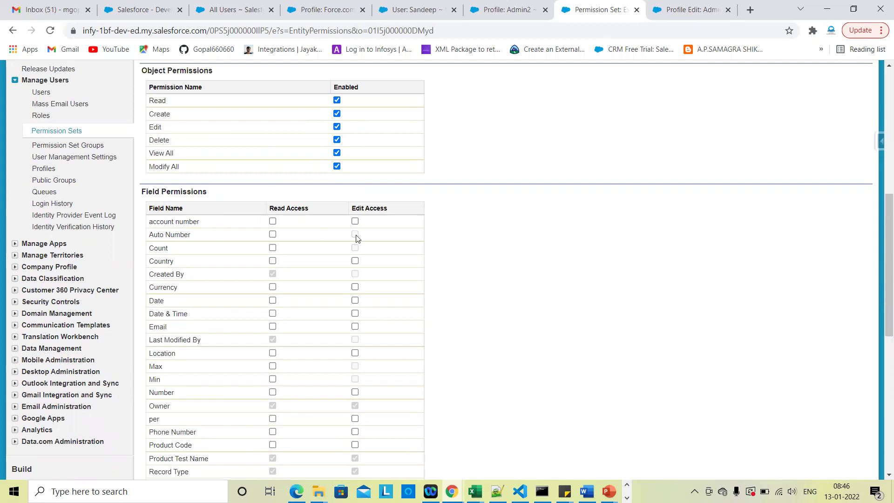
pyautogui.click(355, 260)
pyautogui.click(273, 234)
pyautogui.click(272, 248)
pyautogui.click(354, 286)
pyautogui.click(355, 313)
pyautogui.click(354, 301)
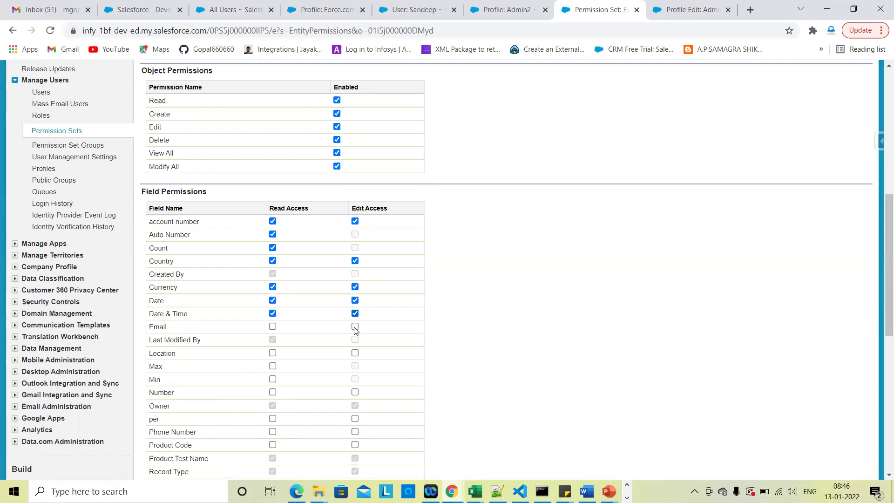
pyautogui.click(354, 326)
# - Grant edit access to the Location, Number, per, Phone Number and Product Code fields, and read access to Max and Min
pyautogui.scroll(-2, 360, 270)
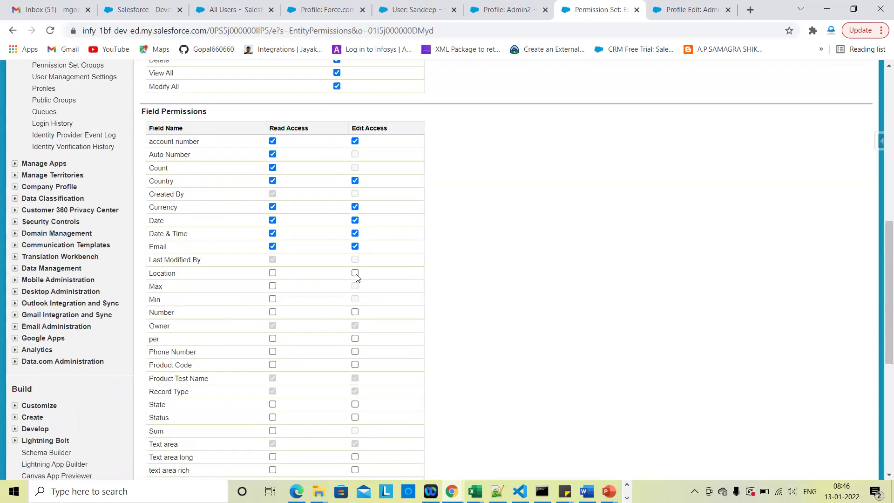
pyautogui.click(354, 272)
pyautogui.click(355, 312)
pyautogui.click(274, 287)
pyautogui.click(273, 299)
pyautogui.scroll(-1, 344, 270)
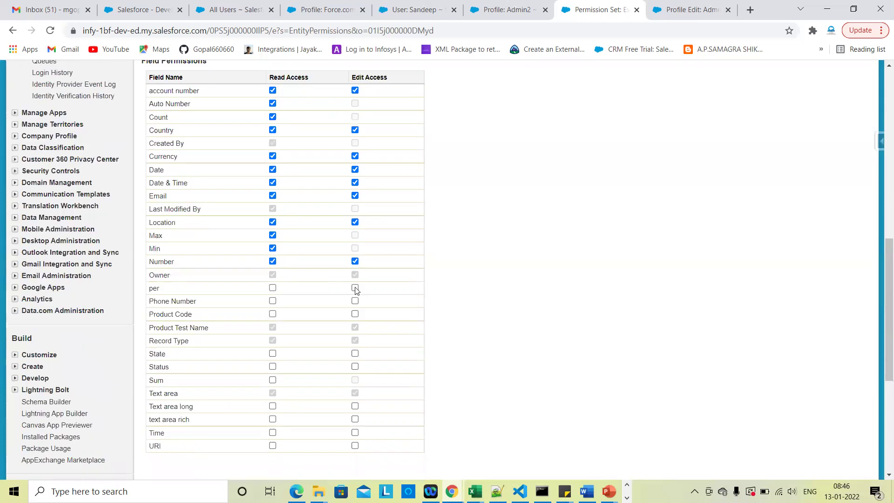
pyautogui.click(355, 287)
pyautogui.click(355, 300)
pyautogui.click(354, 314)
# - Grant edit access to State, Status, Text area long, Time and URI, and read access to Sum, and save the Product Tests settings
pyautogui.scroll(-1, 352, 330)
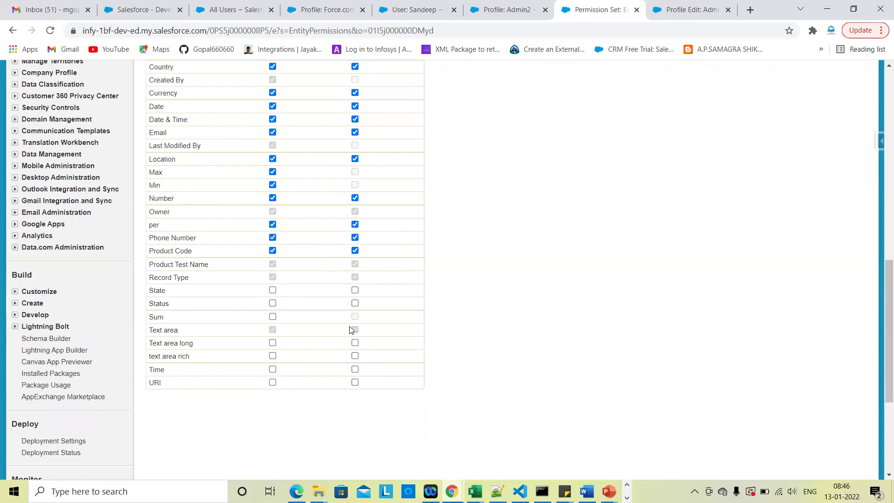
pyautogui.click(354, 290)
pyautogui.click(355, 303)
pyautogui.click(355, 342)
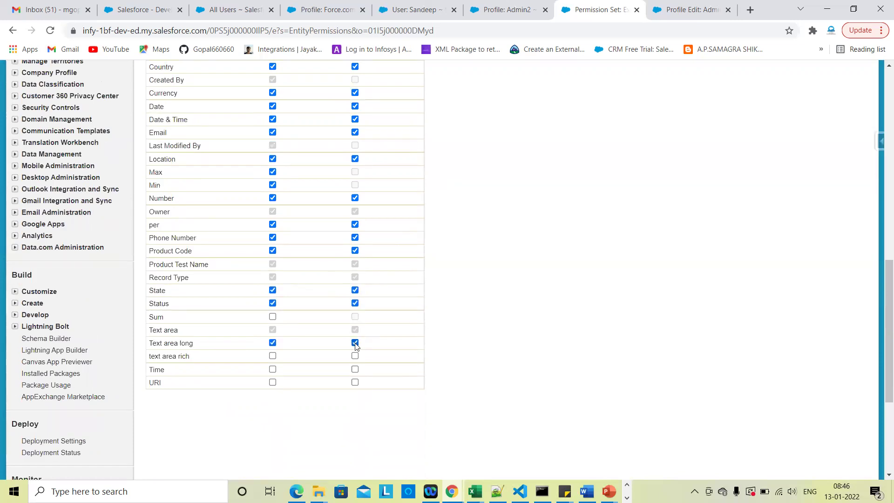
pyautogui.click(272, 316)
pyautogui.click(355, 370)
pyautogui.click(355, 382)
pyautogui.scroll(12, 414, 360)
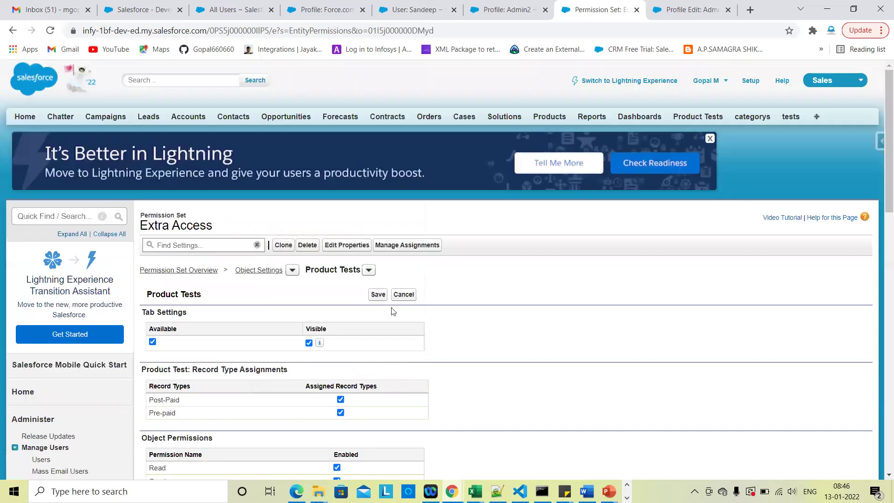
pyautogui.click(378, 295)
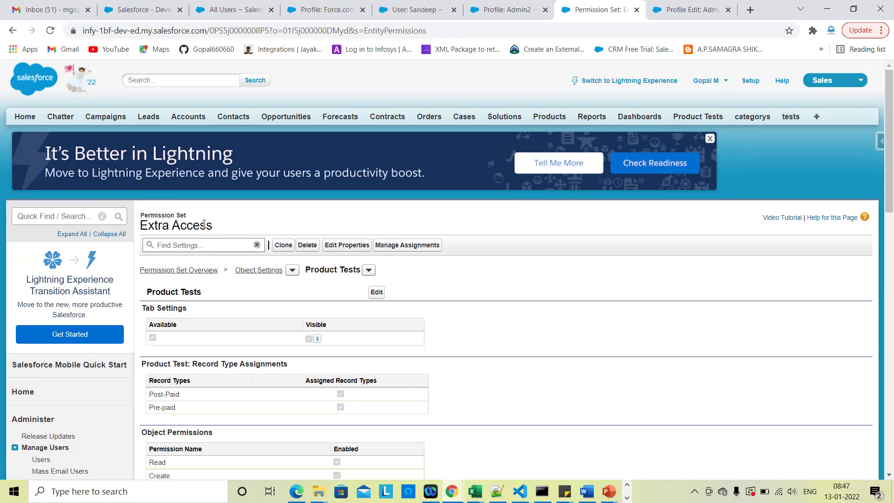
# - Assign the Extra Access permission set to the user who has the Admin2 profile and finish the assignment
pyautogui.click(398, 246)
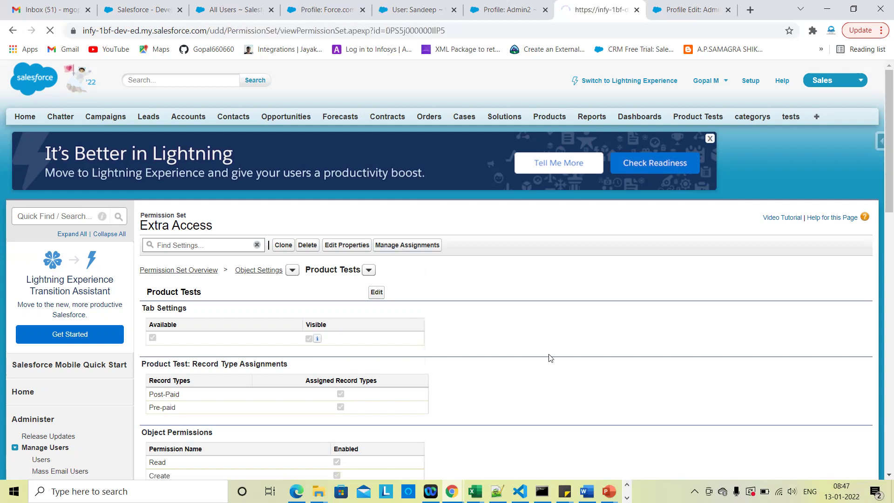
pyautogui.scroll(-2, 414, 240)
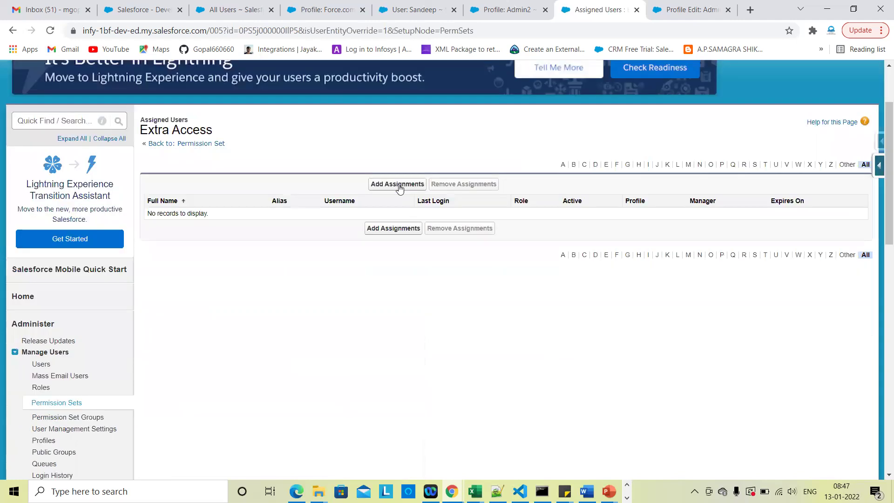
pyautogui.click(398, 185)
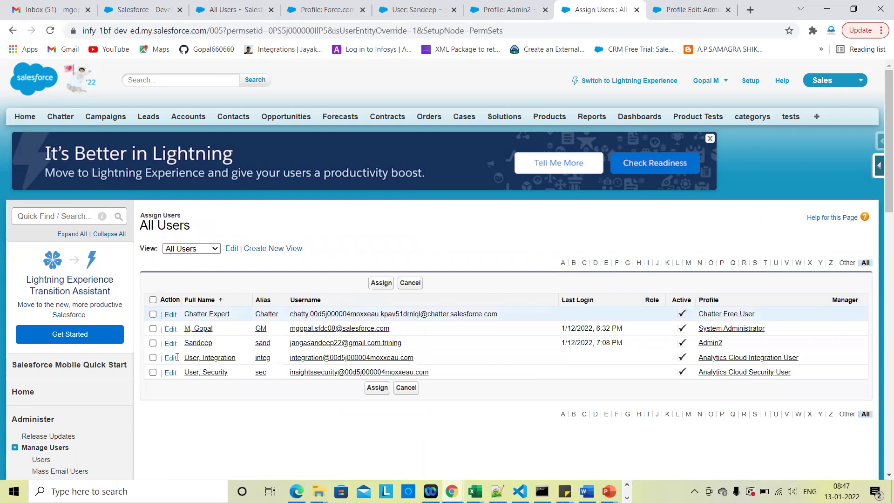
pyautogui.click(153, 343)
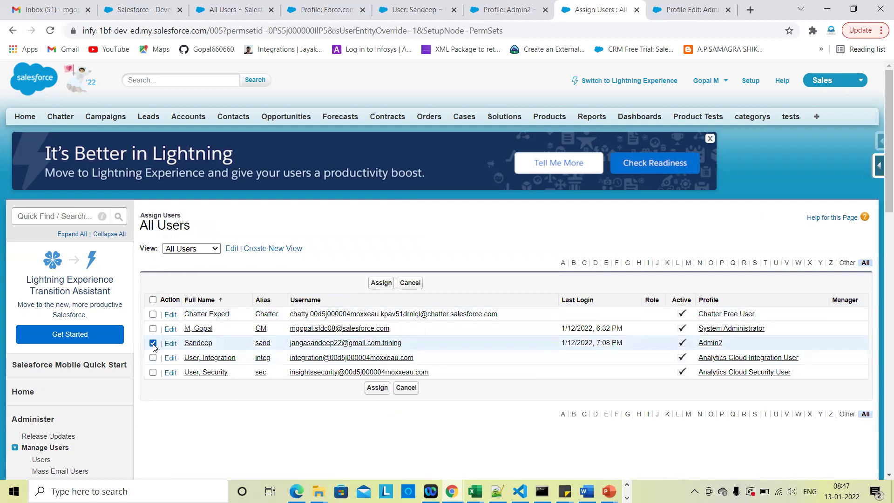
pyautogui.click(378, 286)
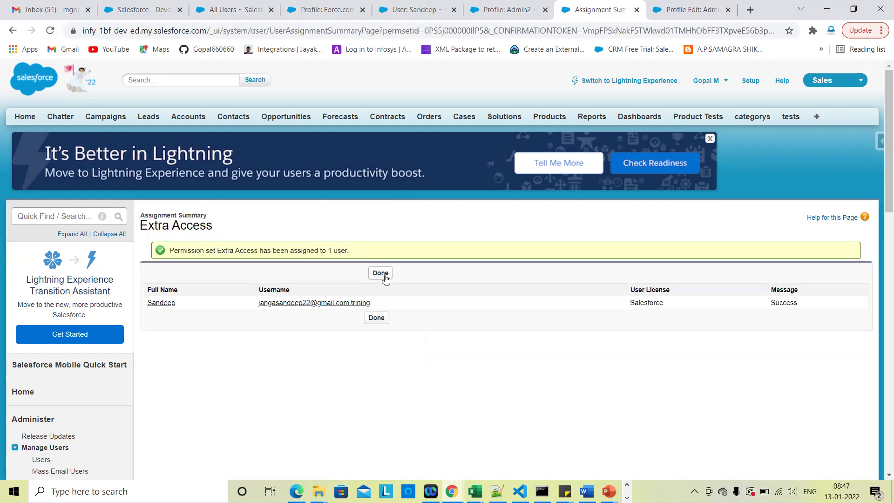
pyautogui.click(385, 275)
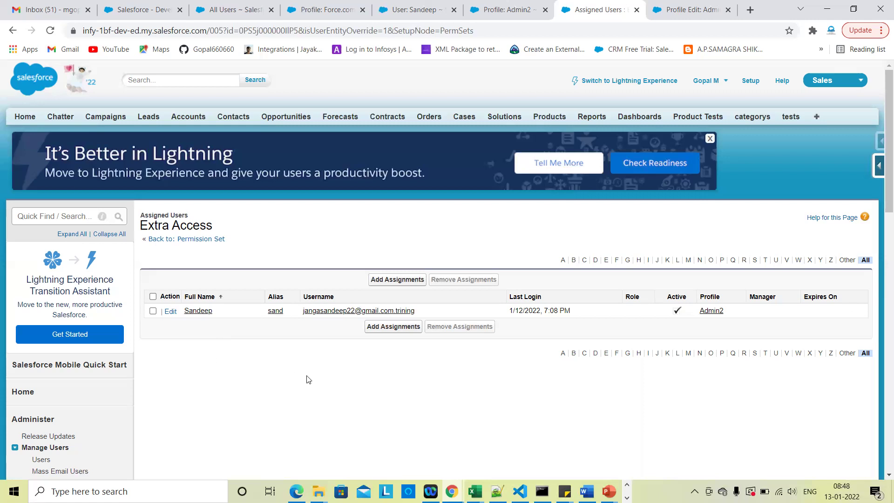
# - Go back to the permission sets list, reopen Extra Access and open its object settings
pyautogui.scroll(-4, 307, 380)
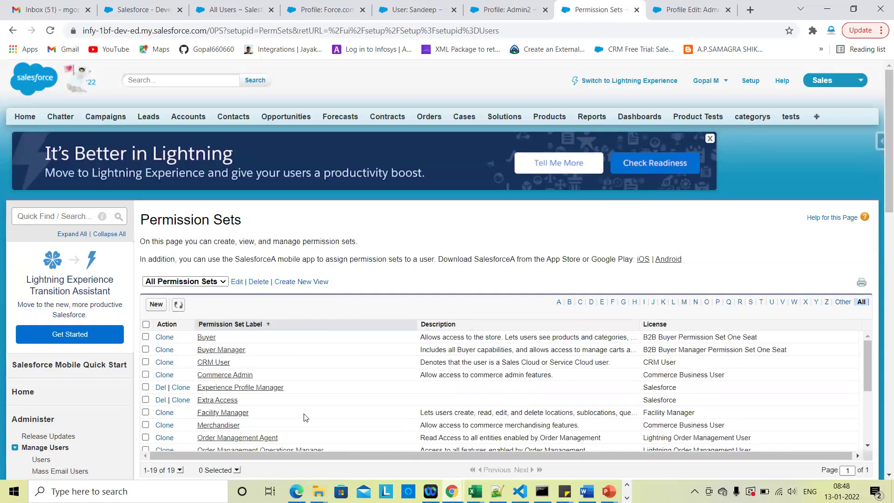
pyautogui.scroll(-3, 235, 365)
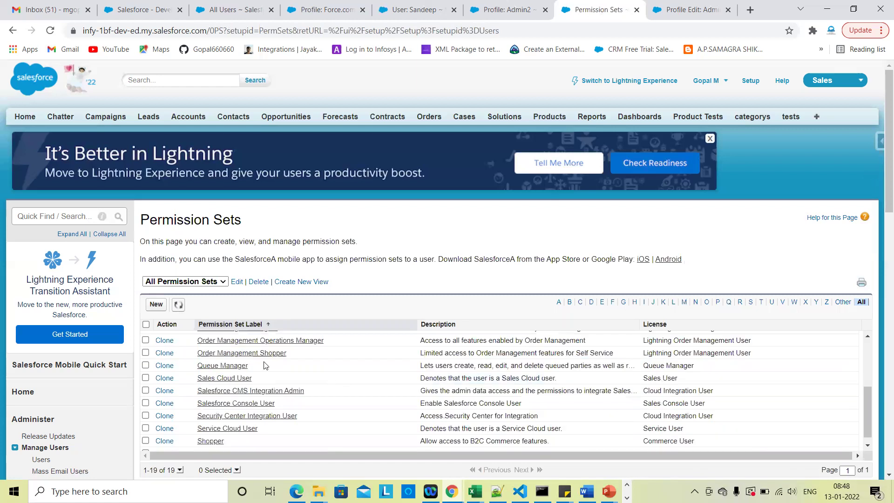
pyautogui.scroll(2, 227, 367)
pyautogui.click(226, 365)
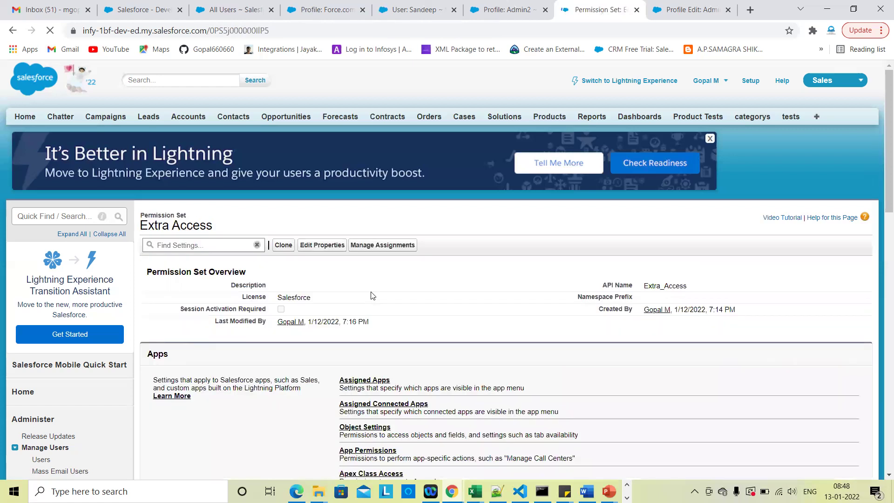
pyautogui.scroll(-2, 365, 320)
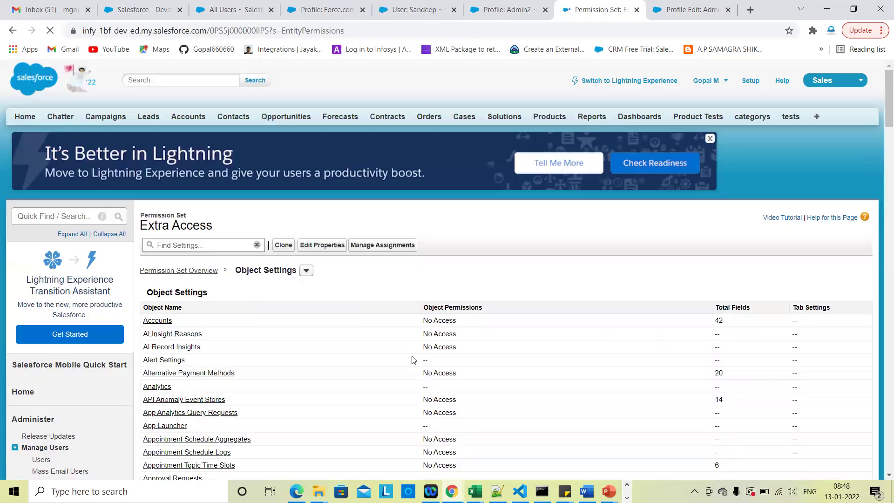
# - Find "cat" on the object settings page and open the categorys object
pyautogui.scroll(-2, 299, 353)
pyautogui.scroll(-1, 299, 353)
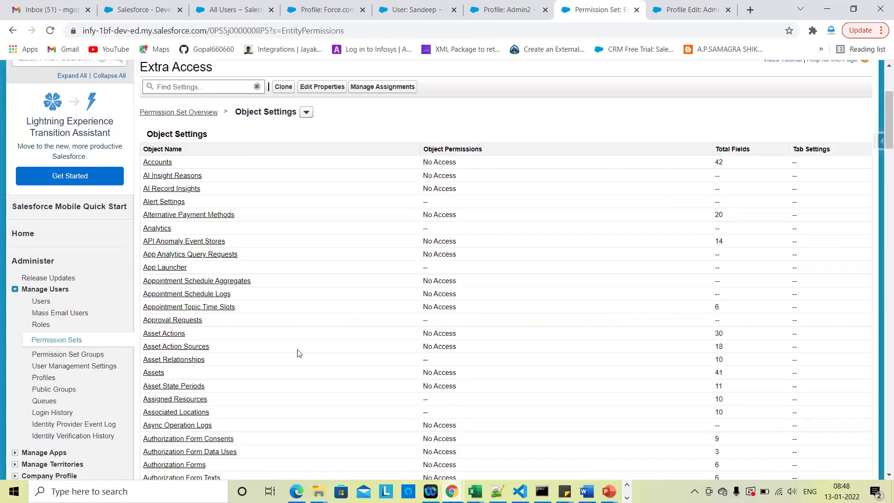
pyautogui.hotkey('ctrl', 'f')
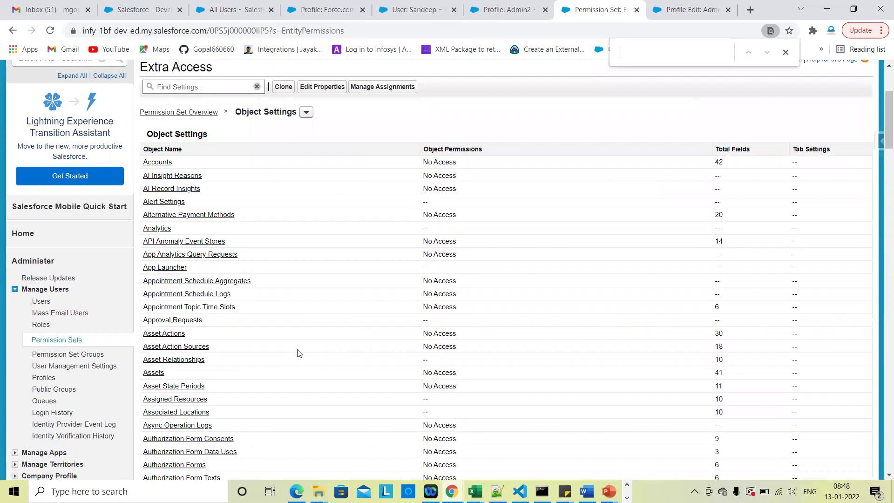
pyautogui.write('cat')
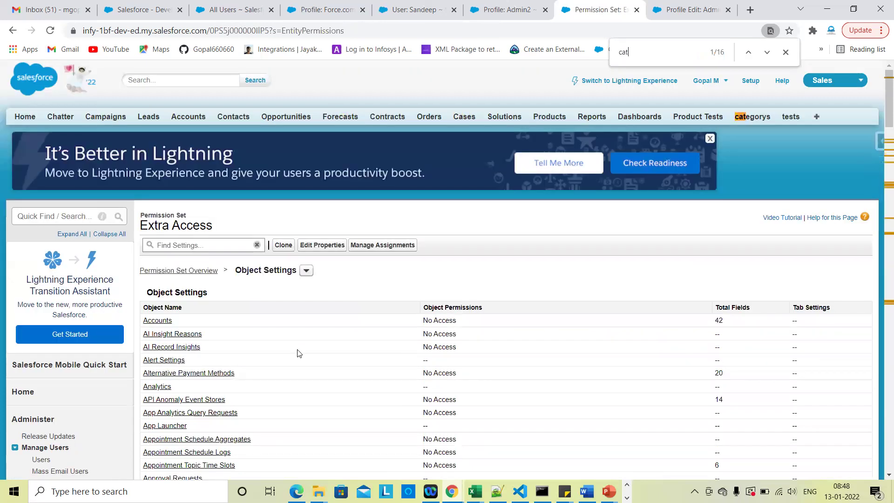
pyautogui.press('Return')
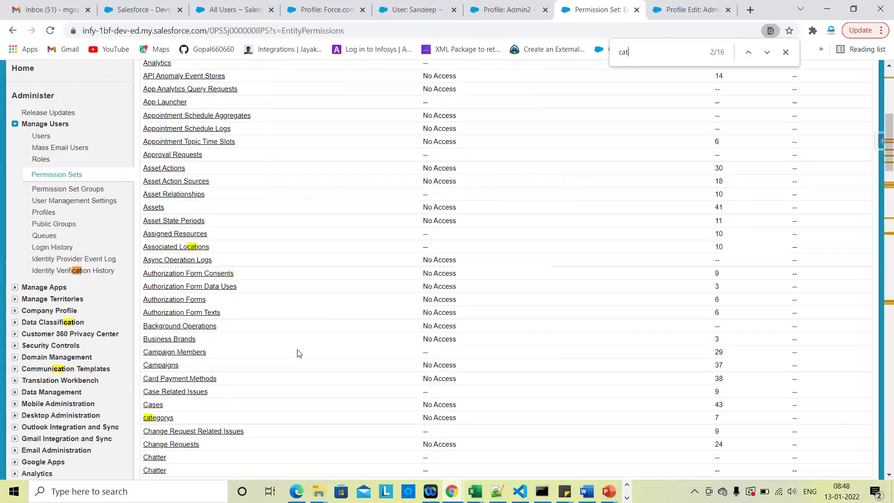
pyautogui.click(163, 422)
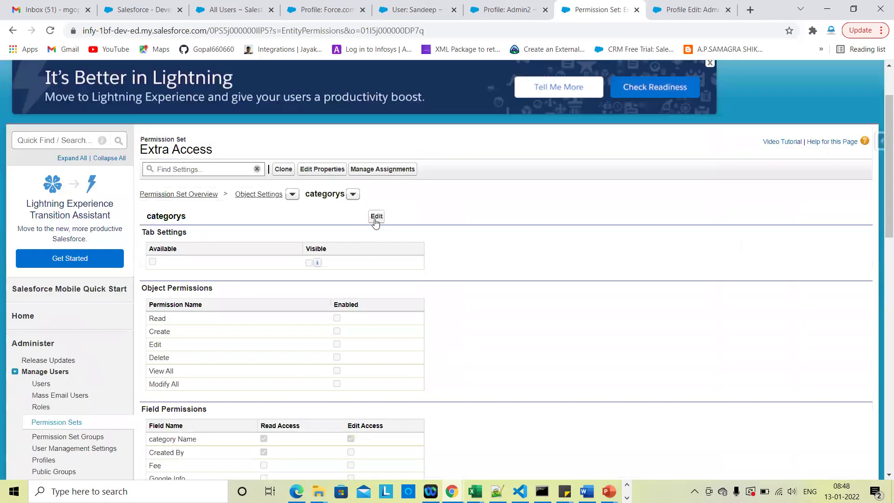
# - Edit the categorys settings to make the tab available and visible and enable all object permissions, from Read through Modify All
pyautogui.click(376, 217)
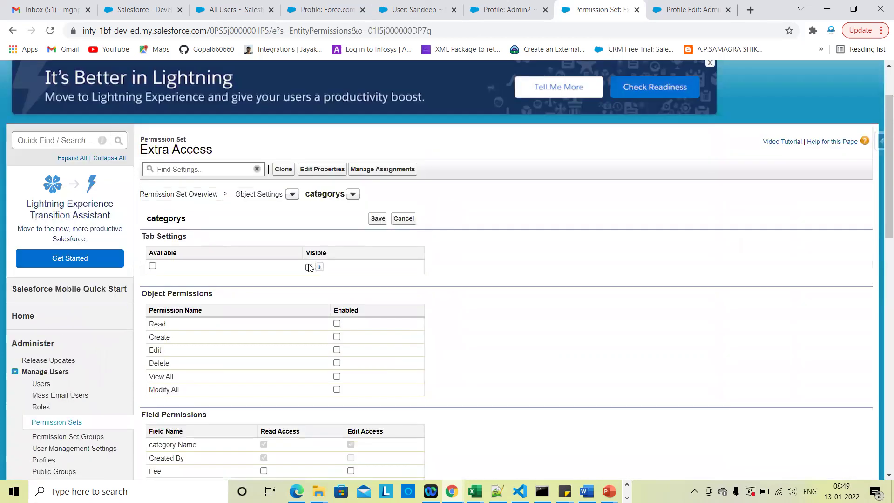
pyautogui.click(309, 267)
pyautogui.click(337, 336)
pyautogui.click(337, 350)
pyautogui.click(337, 362)
pyautogui.click(337, 376)
pyautogui.scroll(-4, 338, 199)
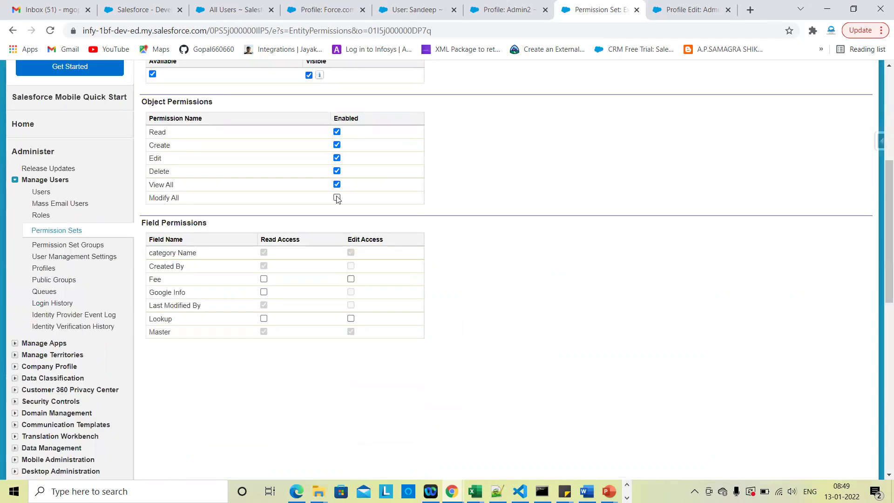
pyautogui.click(337, 197)
# - Grant edit access to the Fee and Lookup fields and read access to Google Info, and save the categorys settings
pyautogui.click(351, 278)
pyautogui.click(351, 318)
pyautogui.click(263, 292)
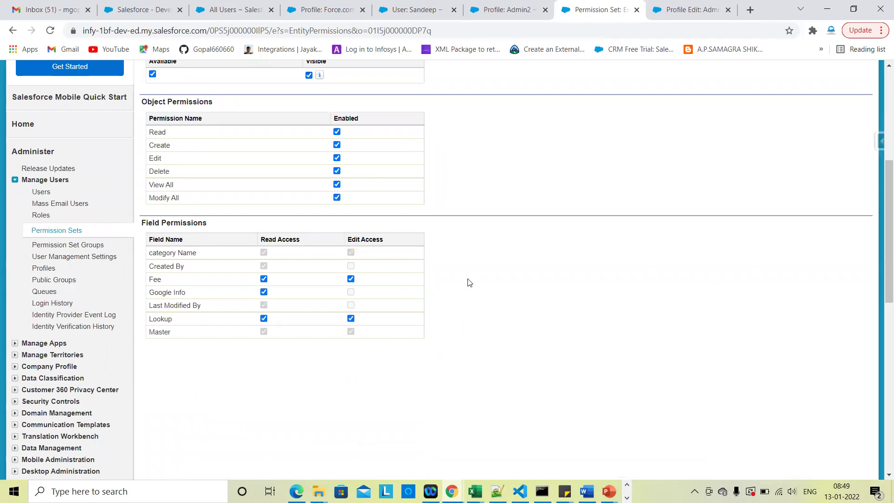
pyautogui.scroll(2, 377, 281)
pyautogui.scroll(4, 375, 298)
pyautogui.click(377, 295)
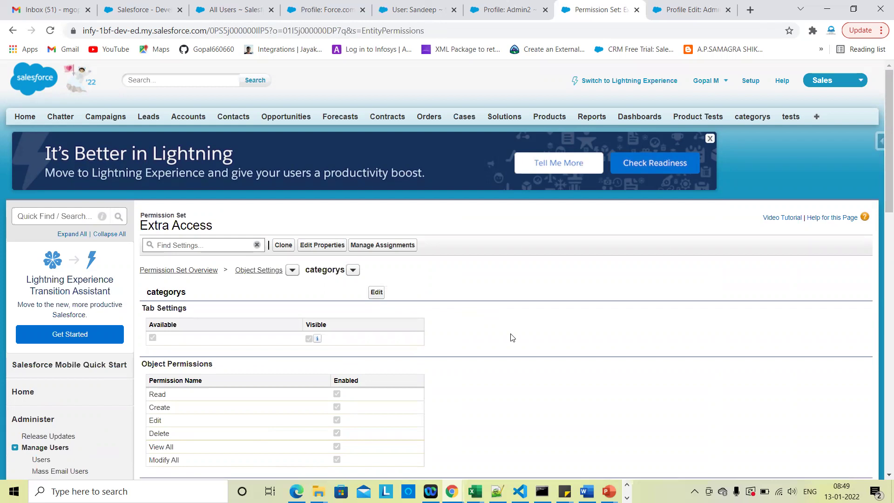
# - Review the users assigned to the Extra Access permission set
pyautogui.click(383, 251)
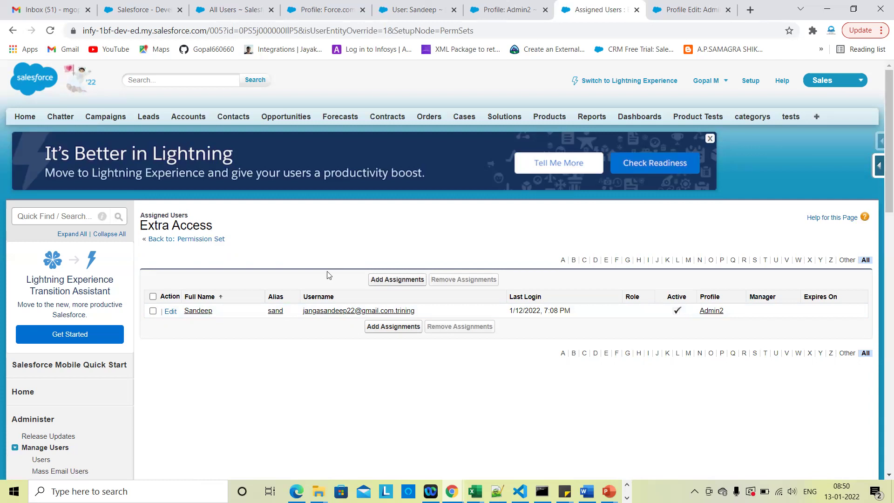
# - Try to assign the Extra Access permission set to the user with the Analytics Cloud Integration User profile
pyautogui.click(385, 285)
pyautogui.scroll(-1, 267, 417)
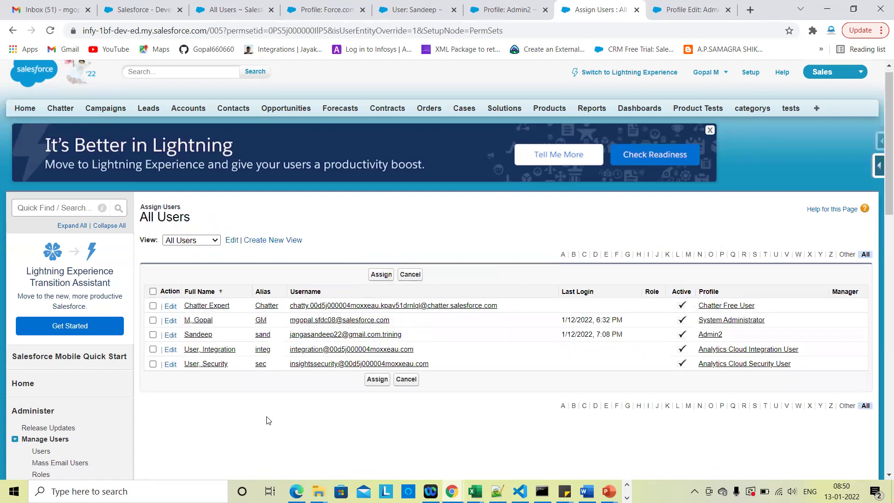
pyautogui.scroll(-1, 186, 423)
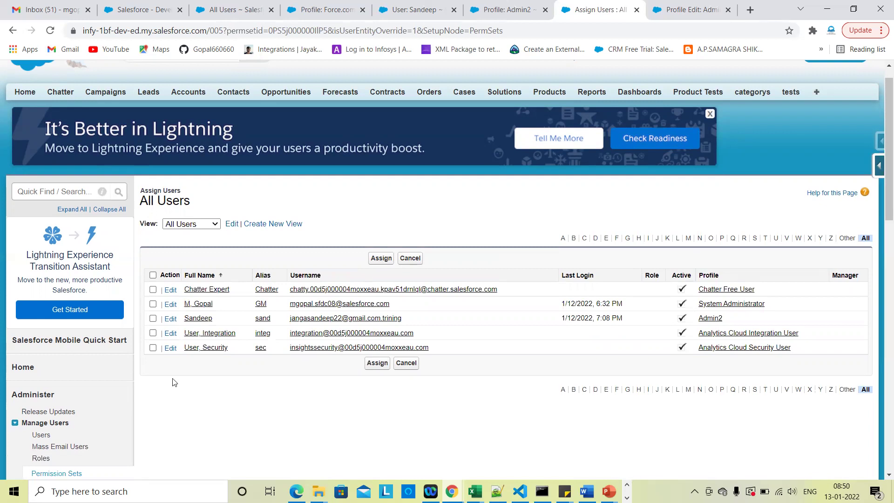
pyautogui.click(152, 333)
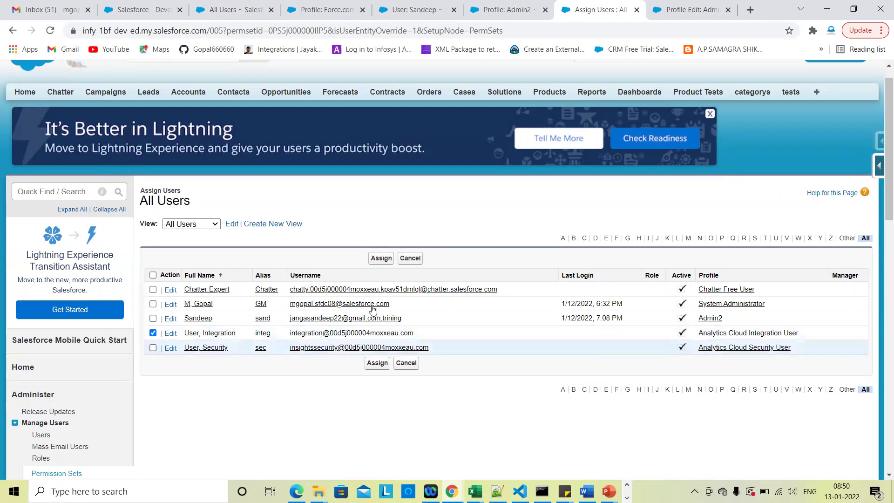
pyautogui.click(379, 259)
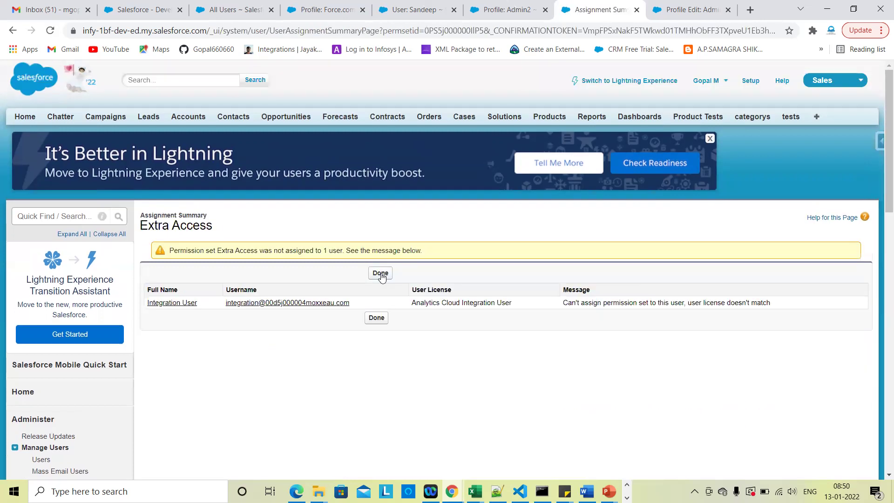
pyautogui.click(381, 274)
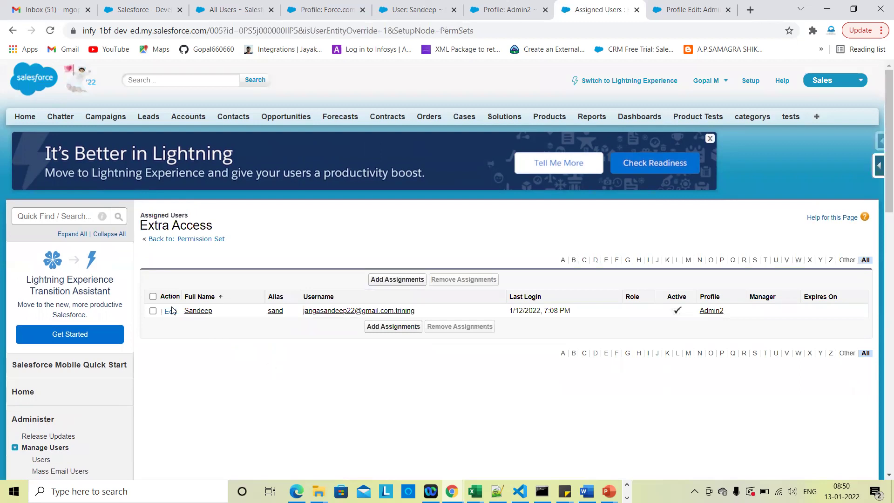
# - Remove the Admin2 profile user's assignment from the Extra Access permission set and confirm the removal
pyautogui.click(155, 312)
pyautogui.click(154, 313)
pyautogui.click(152, 311)
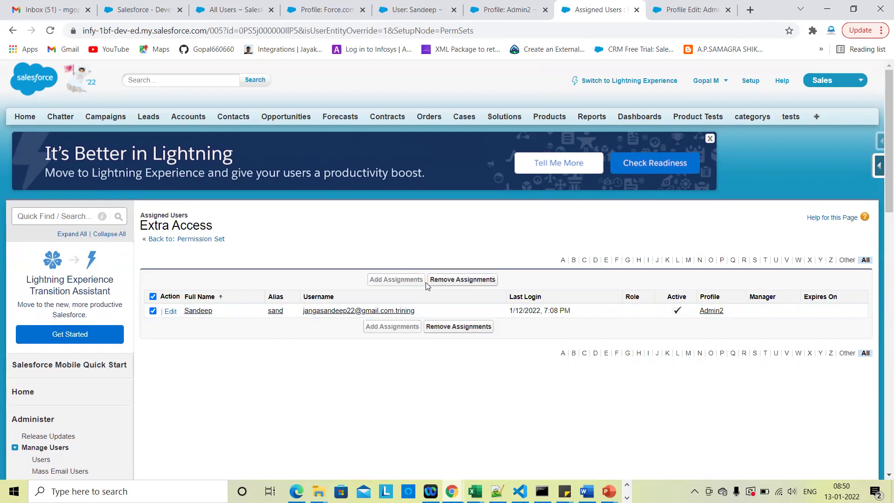
pyautogui.click(449, 281)
pyautogui.click(504, 107)
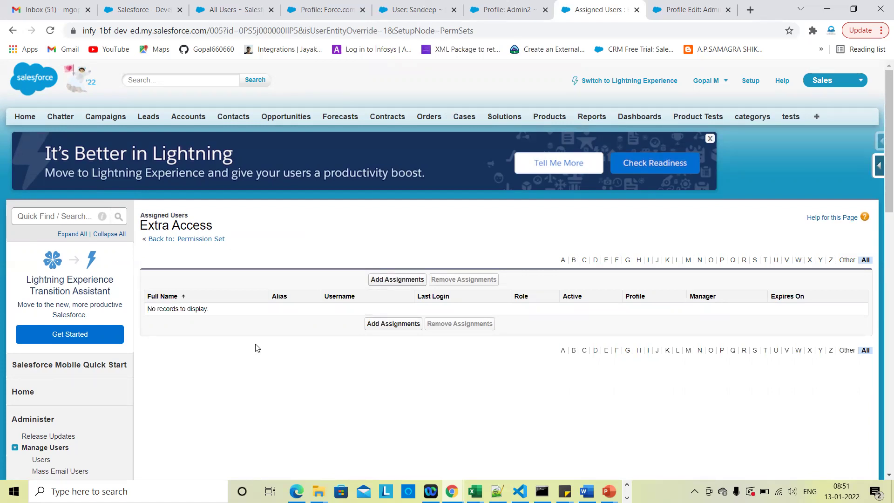
# - Assign the Extra Access permission set to the Admin2 profile user again
pyautogui.click(384, 282)
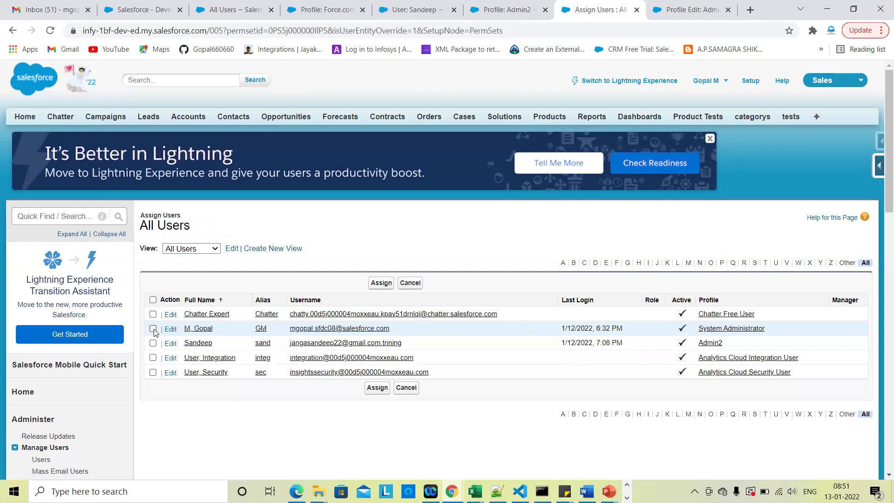
pyautogui.click(152, 342)
pyautogui.click(152, 328)
pyautogui.click(376, 287)
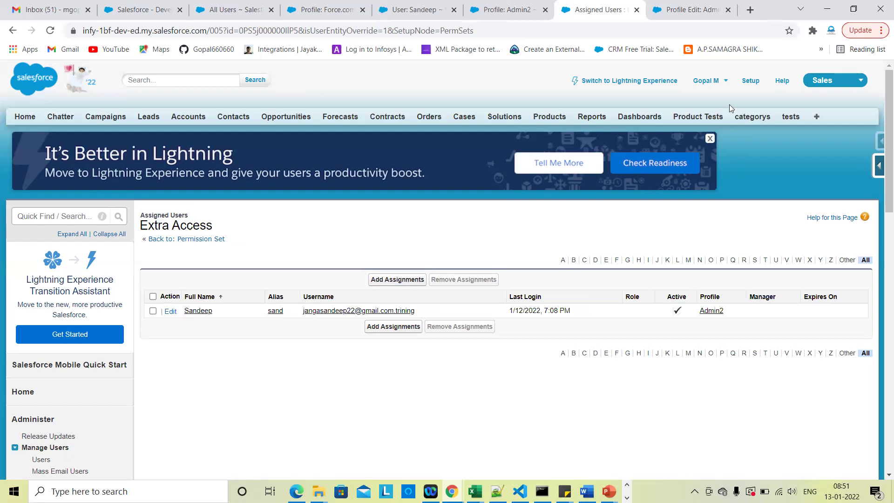
# - Switch to the Salesforce Admin app and open Product Tests
pyautogui.click(751, 81)
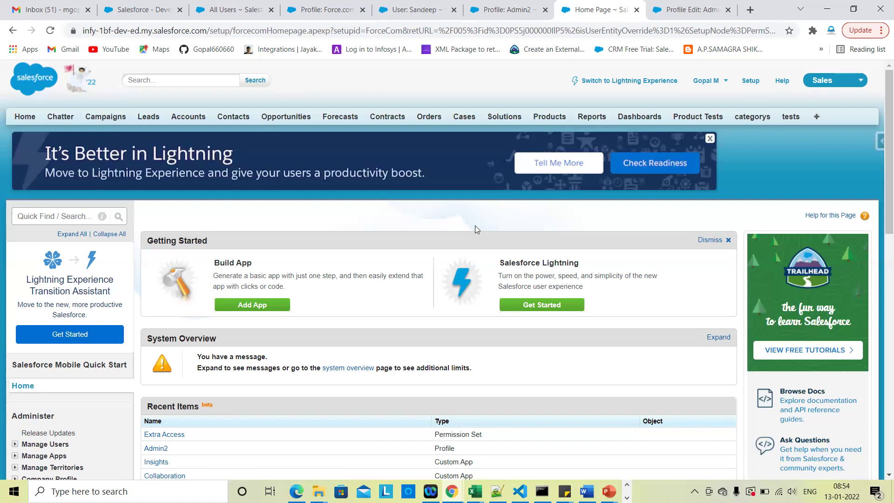
pyautogui.click(757, 84)
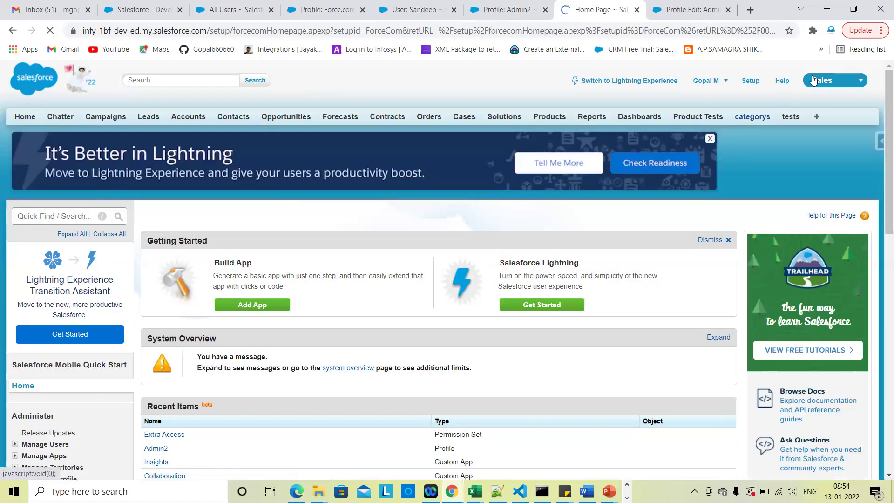
pyautogui.click(814, 80)
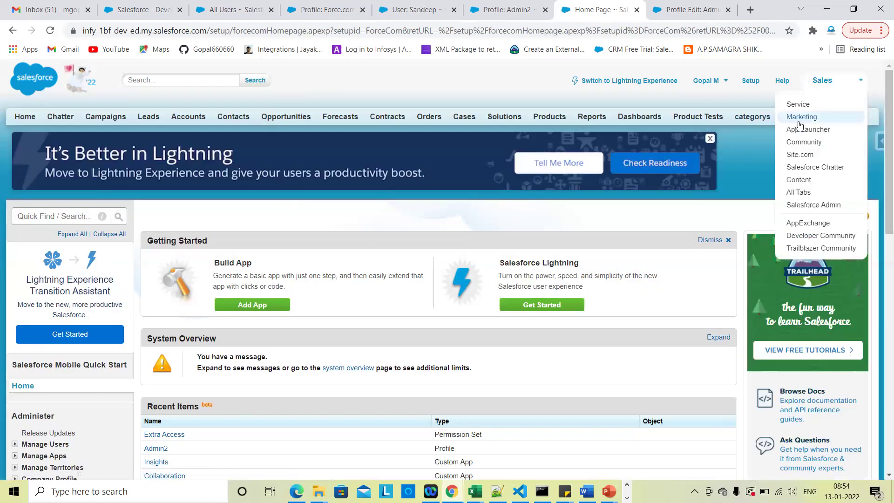
pyautogui.click(802, 206)
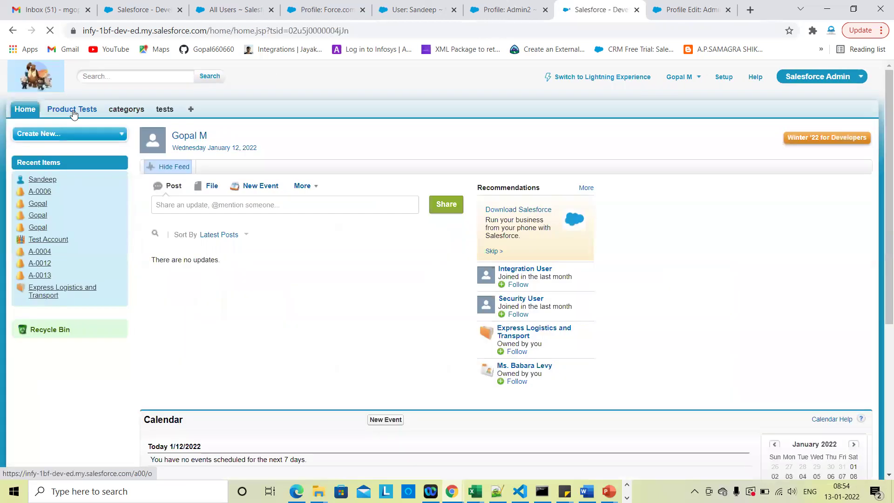
pyautogui.click(72, 109)
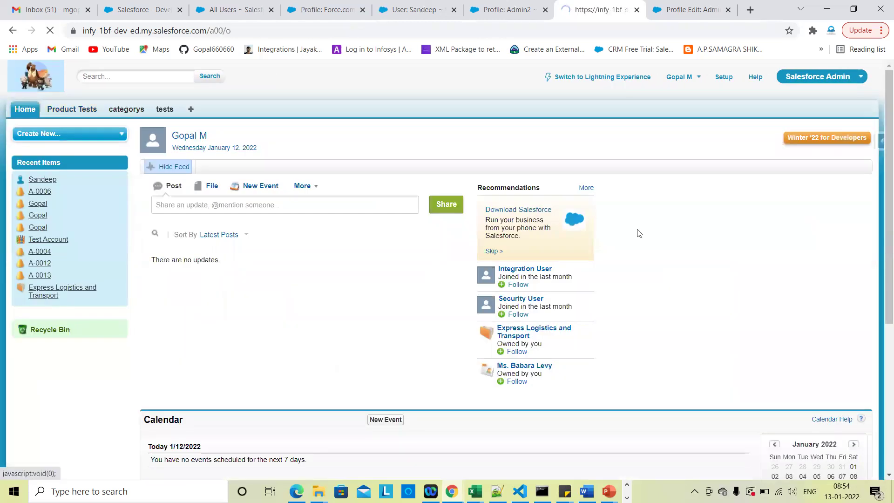
# - Open the Product Test object's custom field list and view the definition of the account number field
pyautogui.click(882, 164)
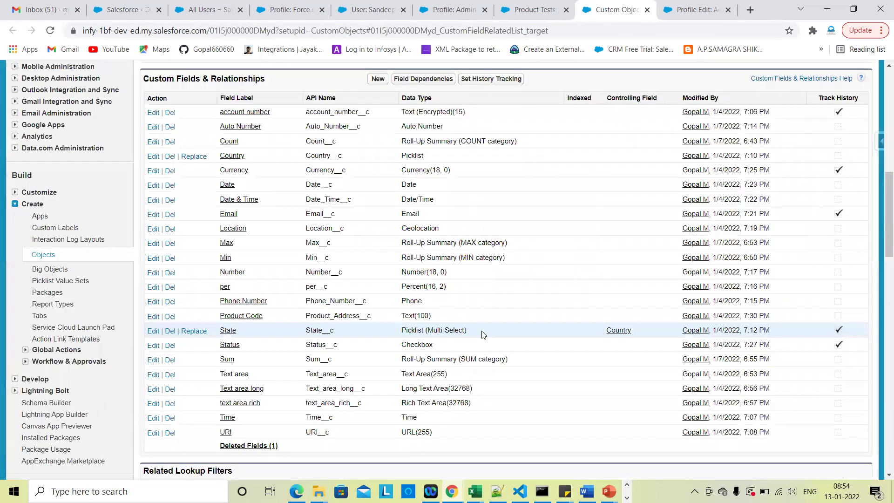
pyautogui.scroll(3, 483, 334)
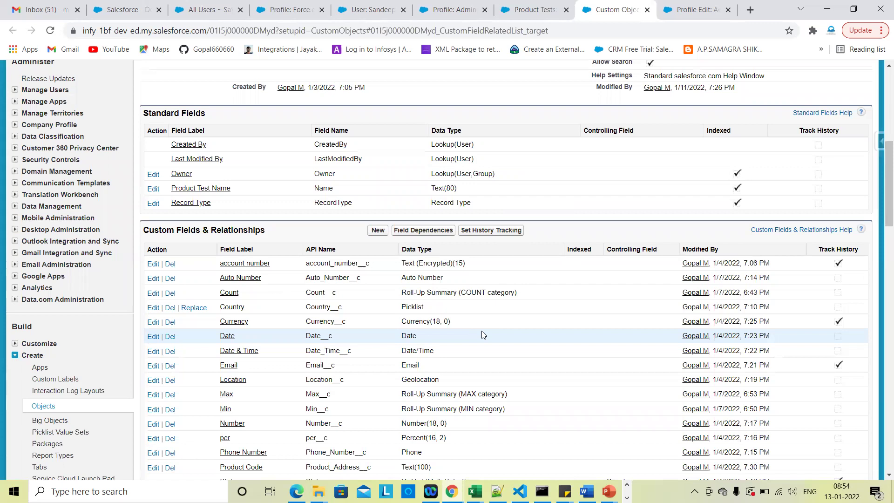
pyautogui.scroll(-1, 481, 330)
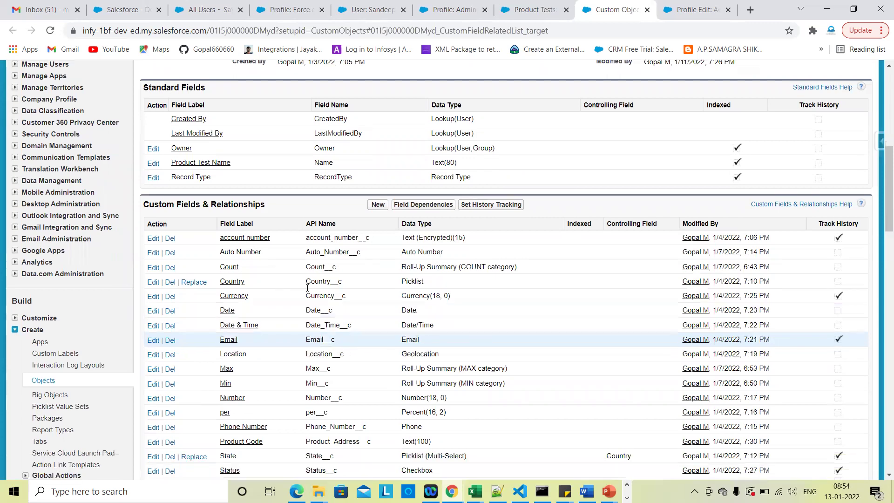
pyautogui.click(252, 238)
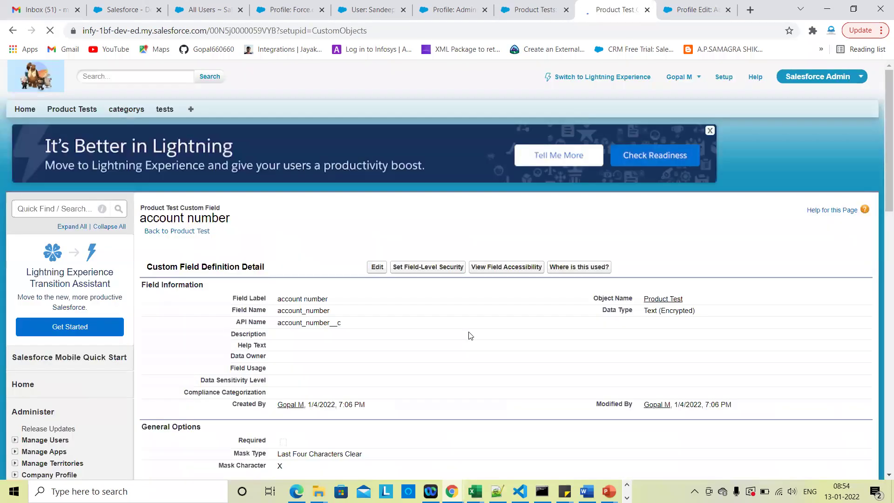
# - Open the field-level security of the account number field and review the access of each profile
pyautogui.scroll(-1, 419, 236)
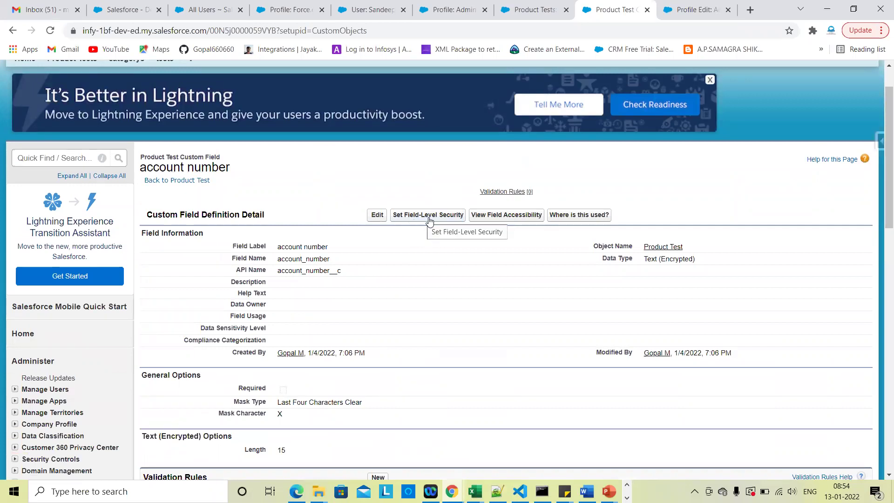
pyautogui.click(429, 218)
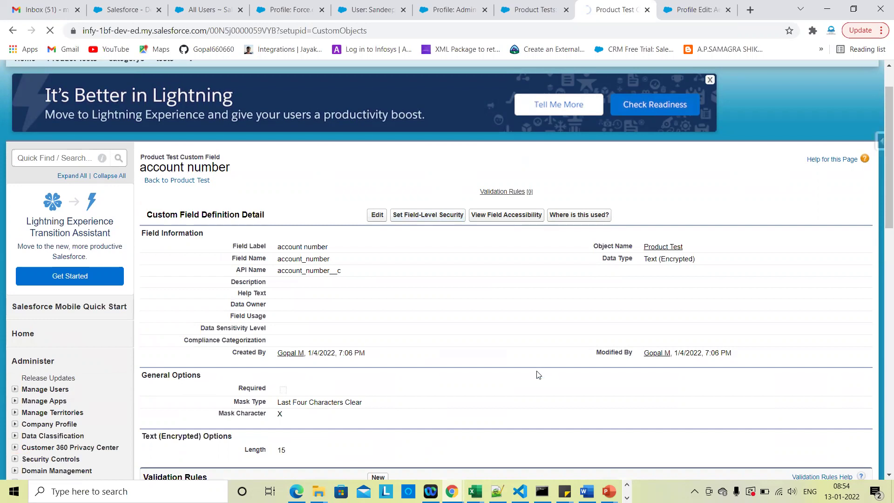
pyautogui.scroll(-9, 482, 399)
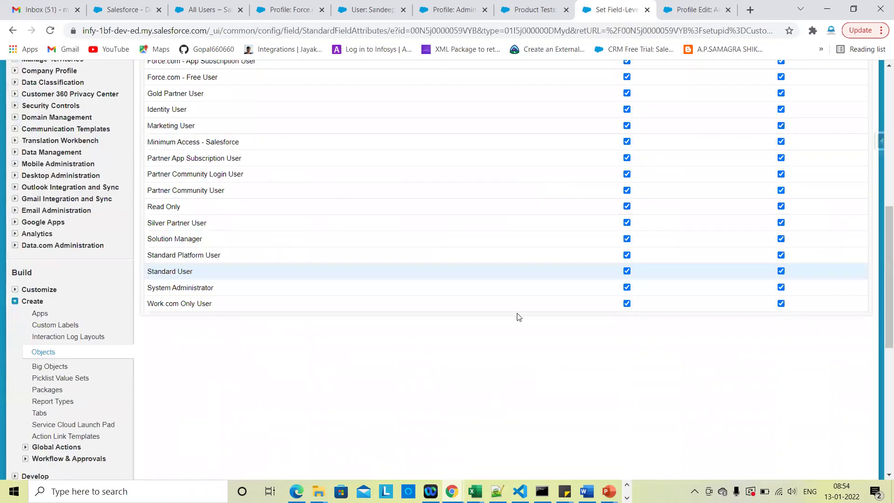
pyautogui.scroll(5, 494, 264)
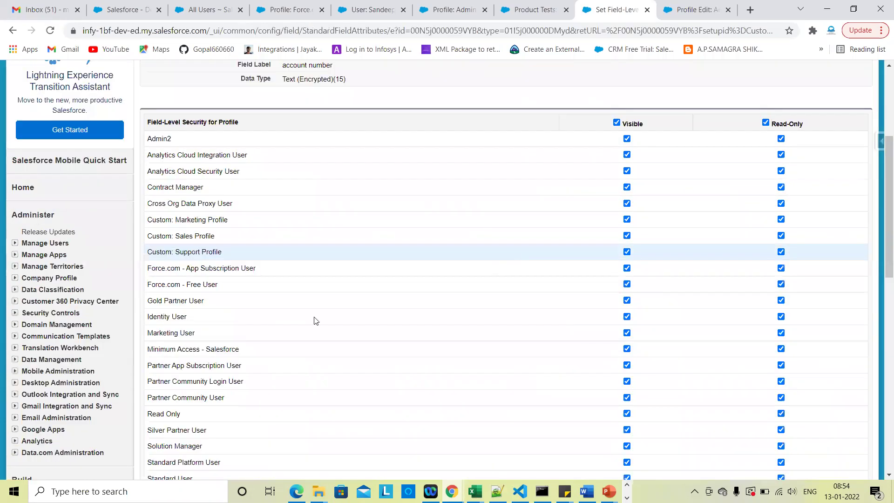
pyautogui.scroll(1, 689, 172)
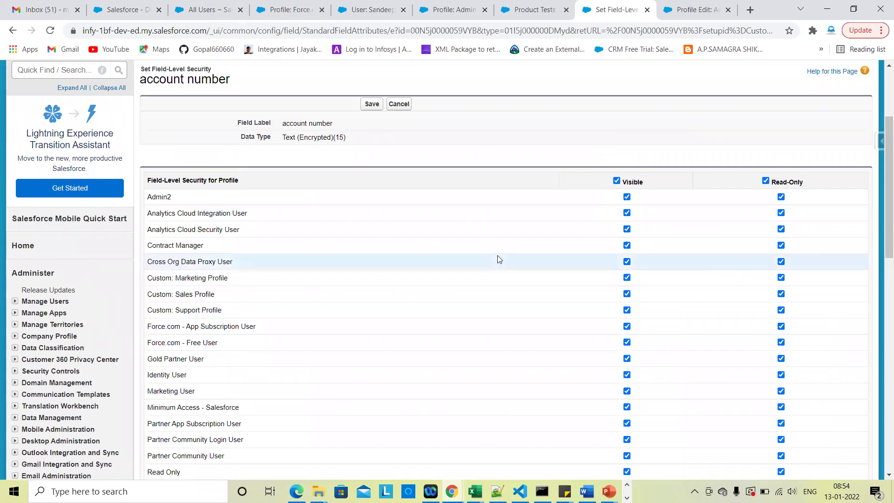
# - Clear the account number field's visibility for all profiles and make it visible only to Admin2 and System Administrator
pyautogui.click(616, 181)
pyautogui.click(627, 196)
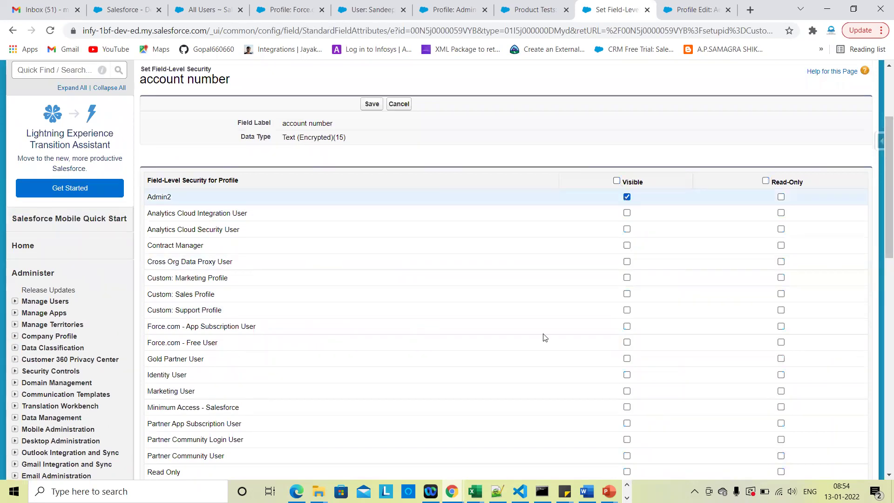
pyautogui.scroll(-3, 559, 332)
pyautogui.scroll(-3, 626, 312)
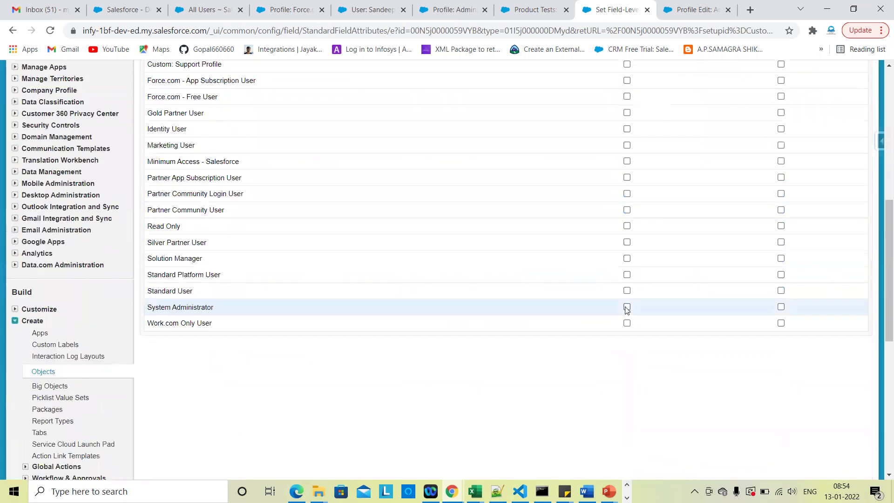
pyautogui.click(626, 306)
pyautogui.scroll(2, 492, 352)
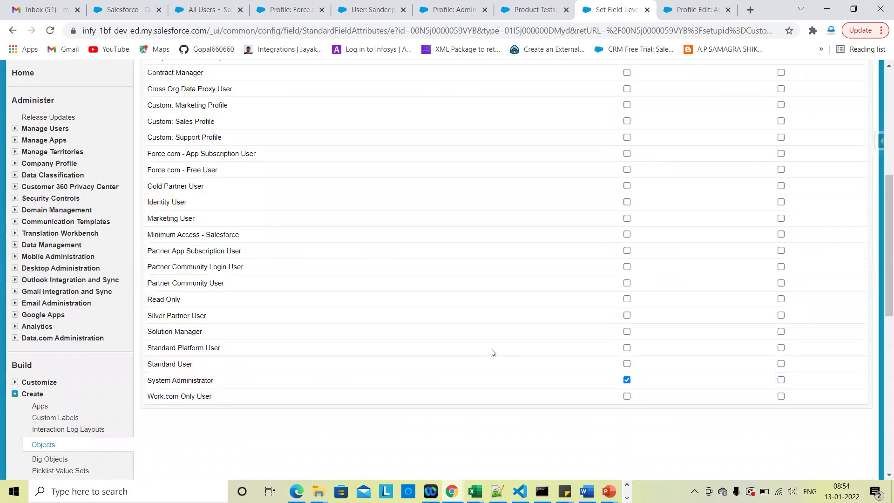
pyautogui.scroll(1, 608, 440)
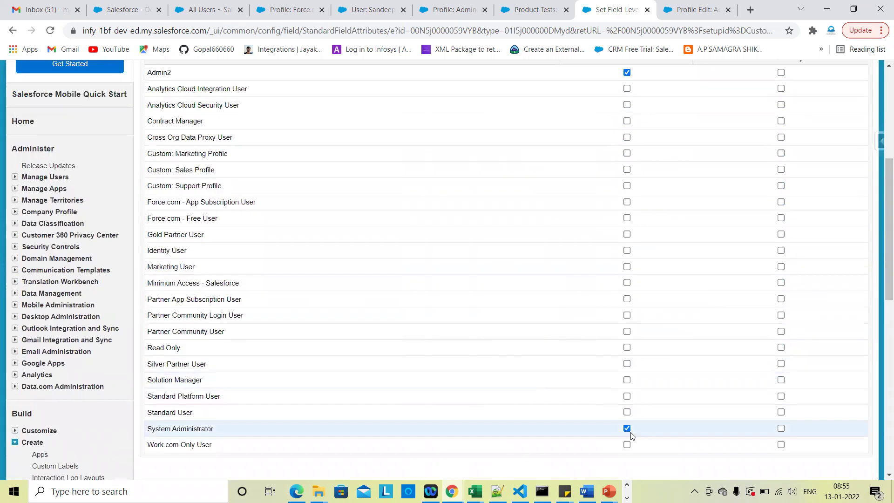
pyautogui.scroll(1, 603, 434)
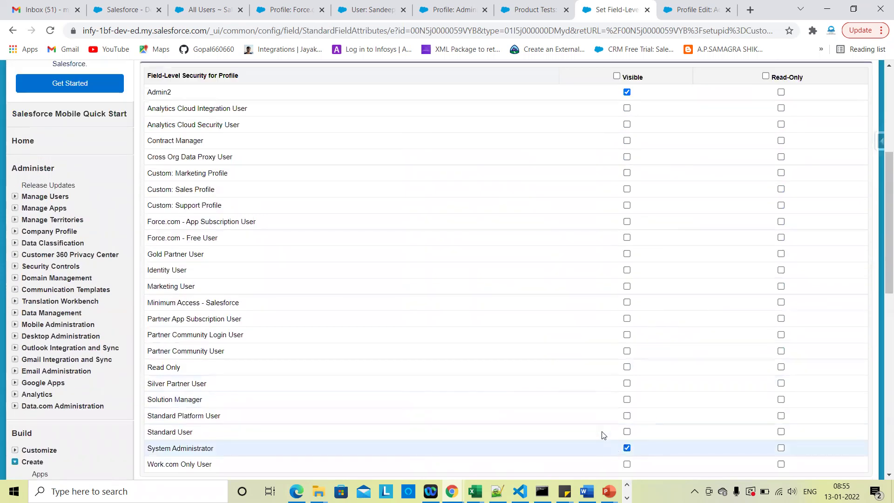
pyautogui.scroll(2, 309, 185)
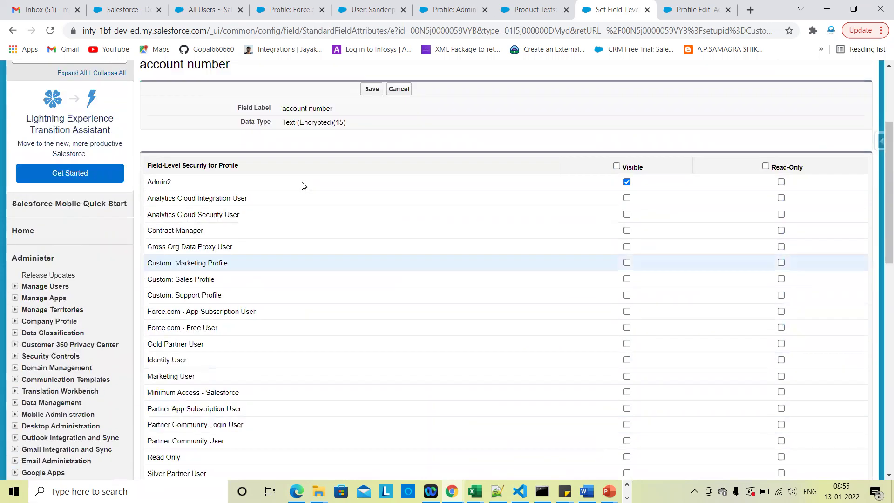
# - Clear and restore Admin2's visibility of the account number field, and save the field-level security
pyautogui.click(627, 182)
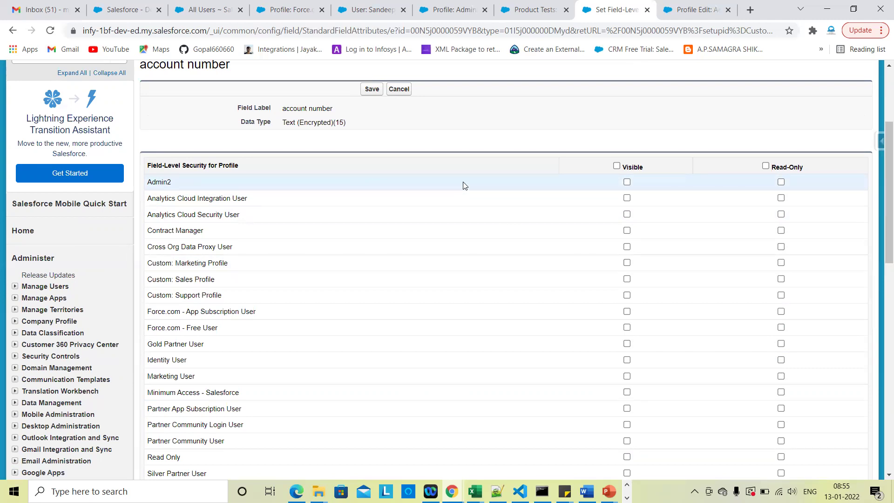
pyautogui.click(627, 185)
pyautogui.scroll(-5, 513, 328)
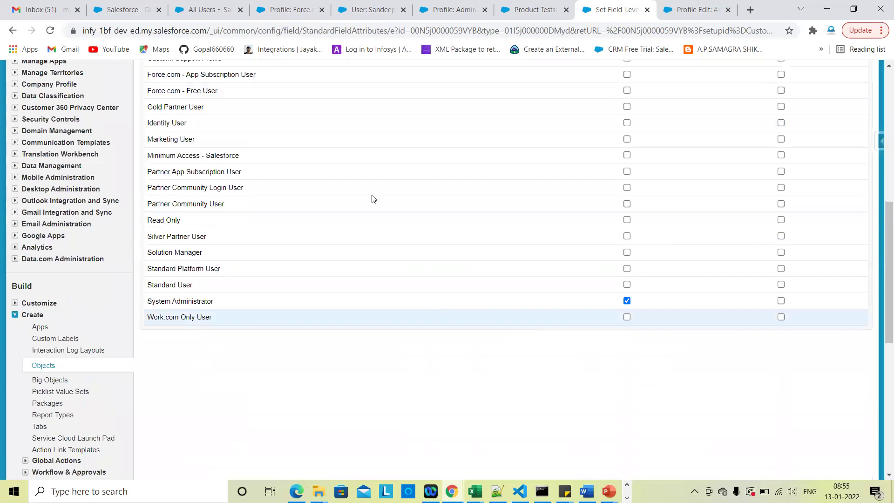
pyautogui.scroll(6, 370, 138)
pyautogui.click(371, 131)
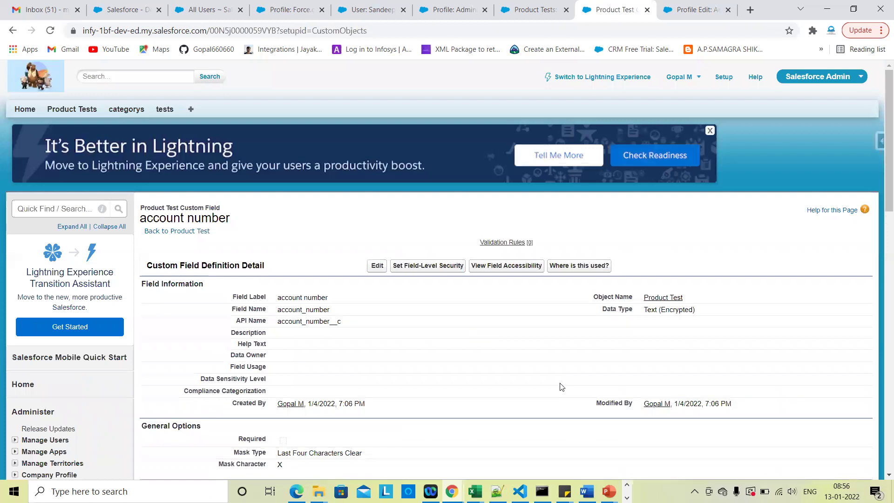
# - Reopen the account number field's field-level security settings to check the saved profile visibility
pyautogui.scroll(-3, 561, 386)
pyautogui.scroll(2, 437, 225)
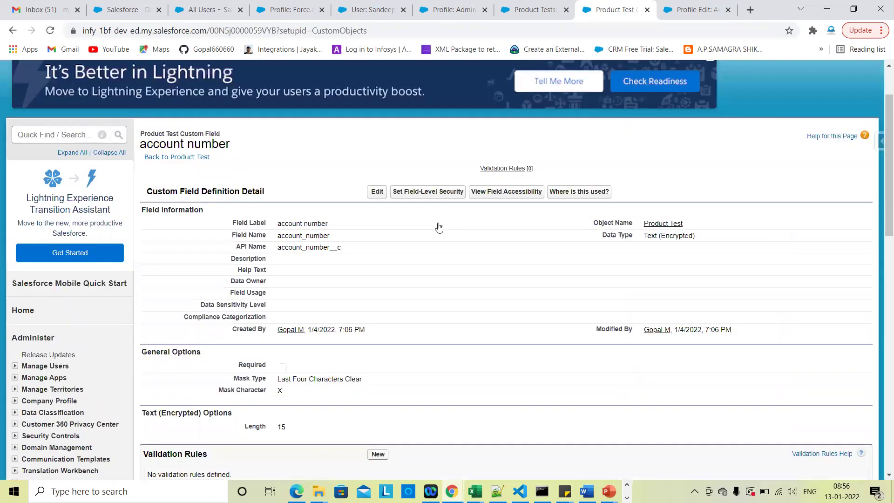
pyautogui.scroll(1, 438, 226)
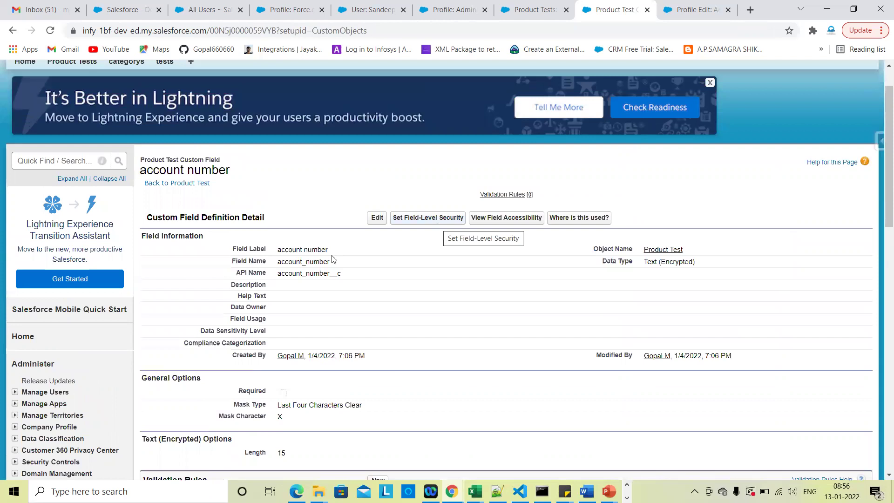
pyautogui.click(433, 219)
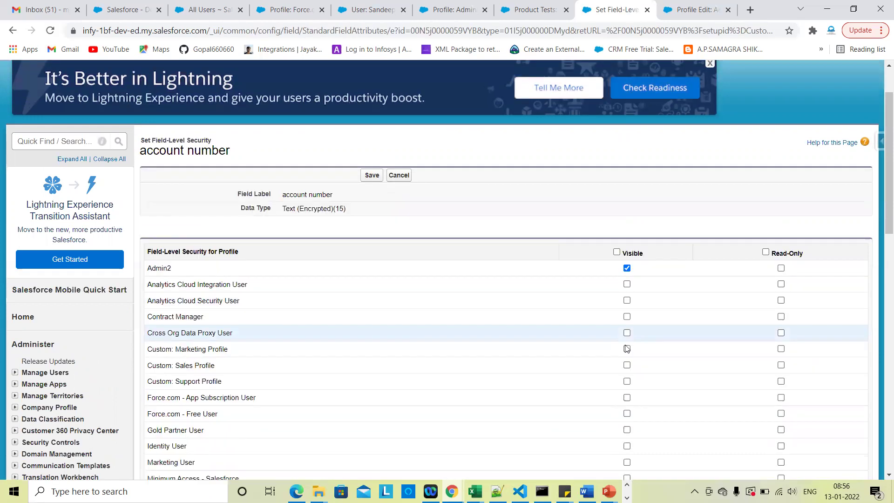
# - Make the account number field visible and read-only for the Admin2 profile, and save the field-level security
pyautogui.click(627, 268)
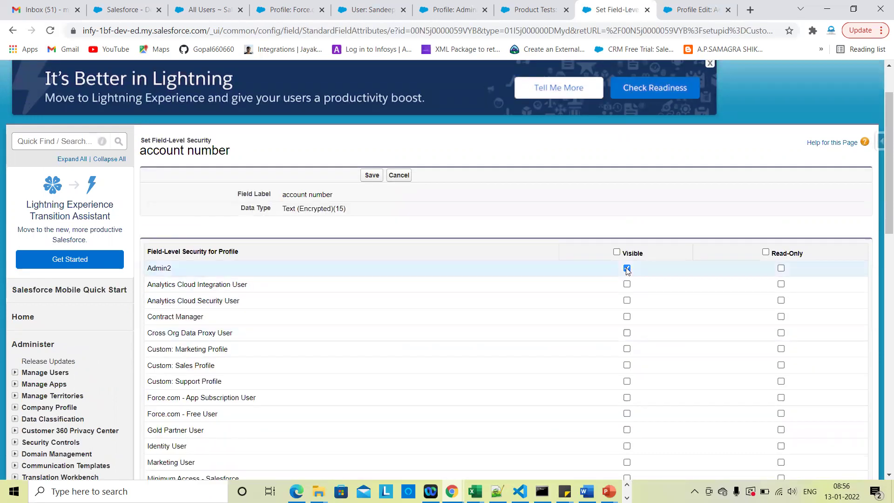
pyautogui.click(781, 269)
pyautogui.click(627, 269)
pyautogui.click(781, 268)
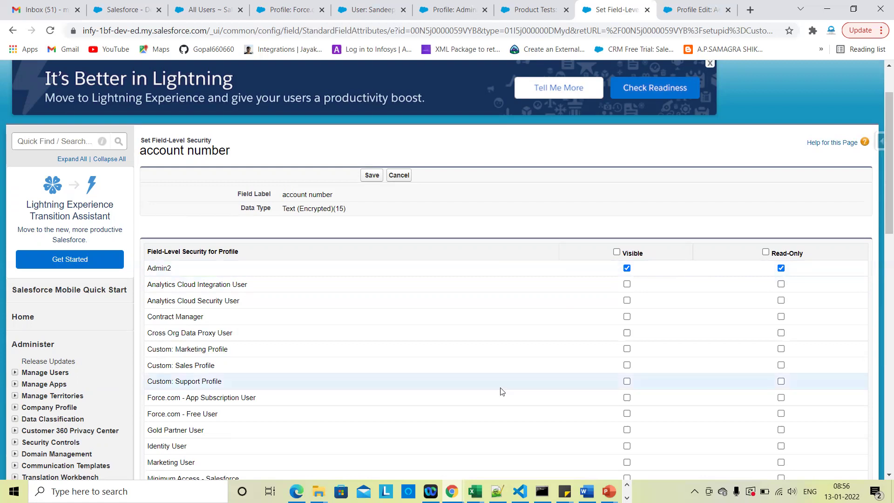
pyautogui.scroll(1, 466, 321)
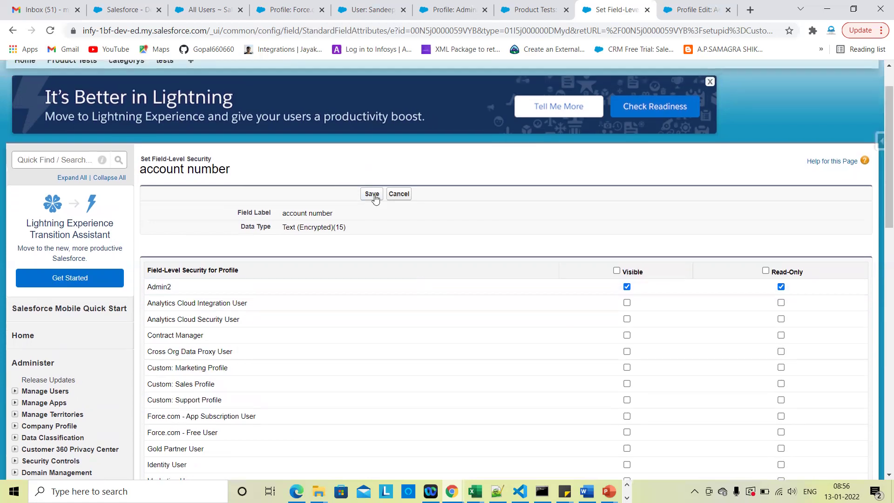
pyautogui.click(373, 194)
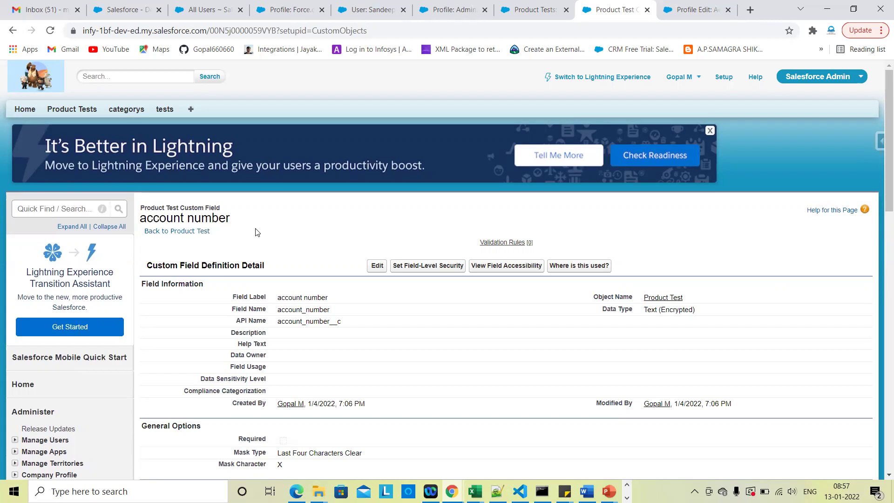
pyautogui.click(355, 4)
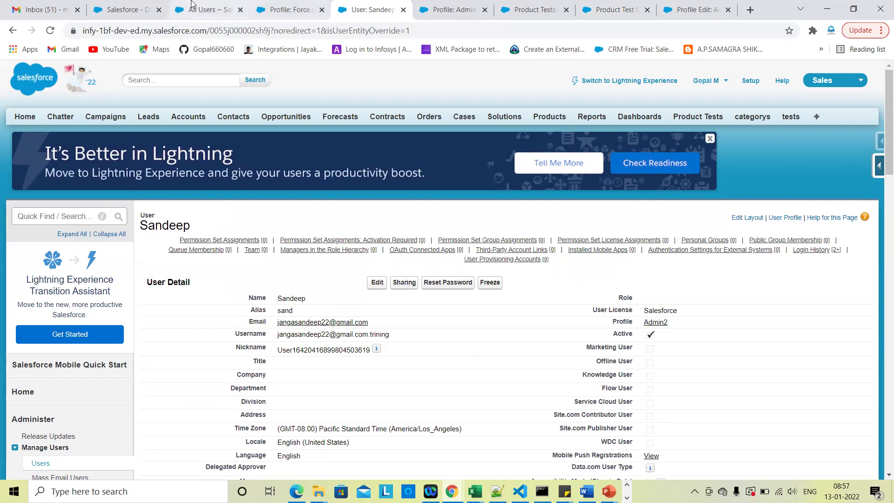
pyautogui.click(466, 6)
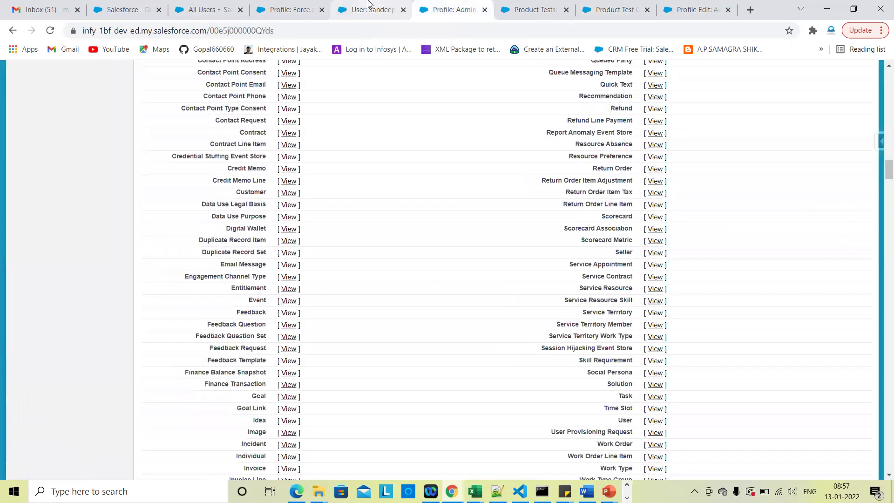
pyautogui.hotkey('ctrl', 'shift', 'Tab')
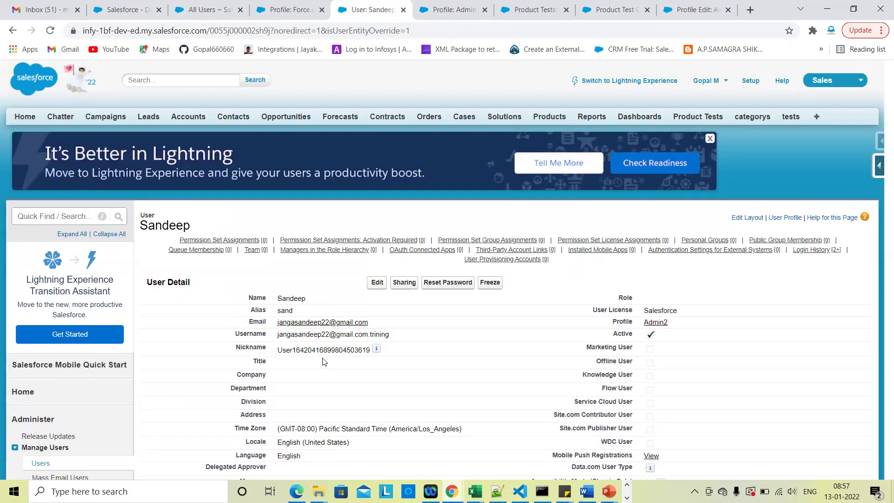
pyautogui.click(222, 6)
pyautogui.hotkey('ctrl', 'shift', 'Tab')
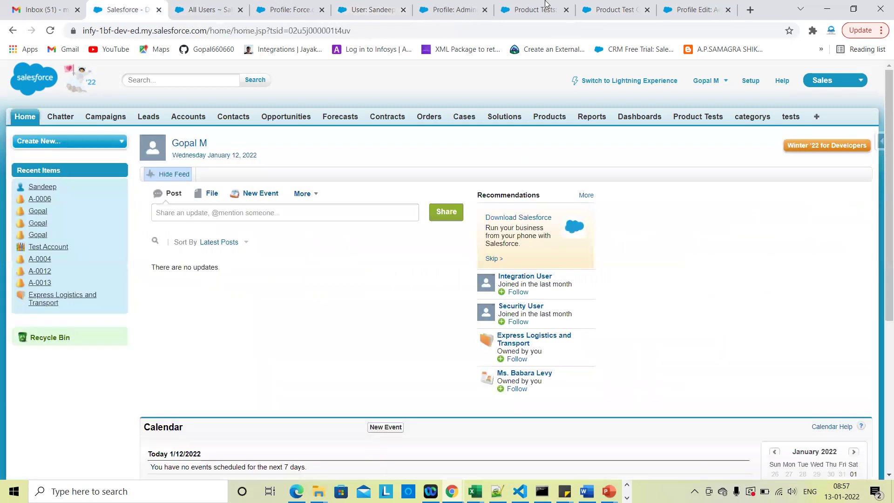
pyautogui.click(546, 5)
pyautogui.click(641, 4)
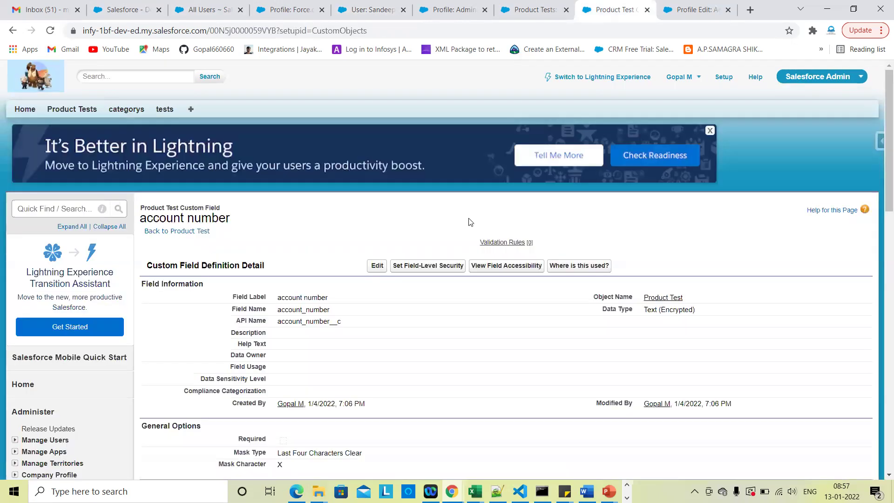
# - Reopen the account number field's field-level security and make it visible to Partner Community User, Identity User and Custom: Support Profile
pyautogui.click(423, 266)
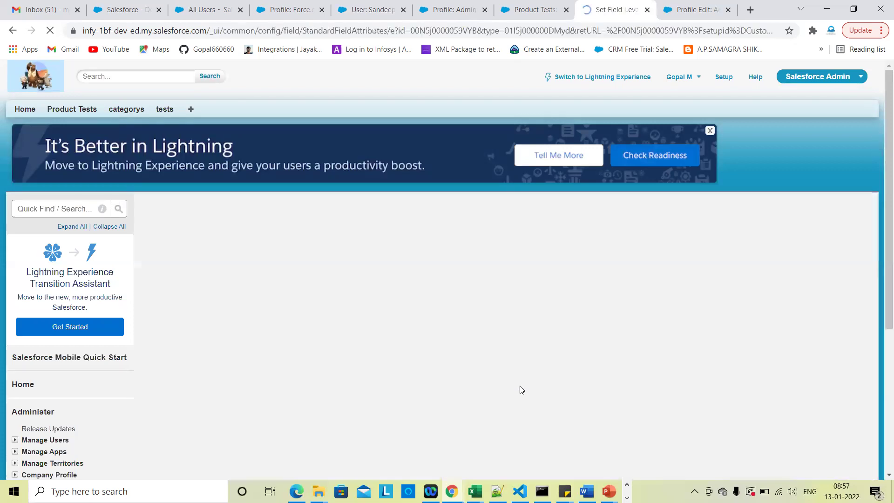
pyautogui.scroll(-5, 628, 296)
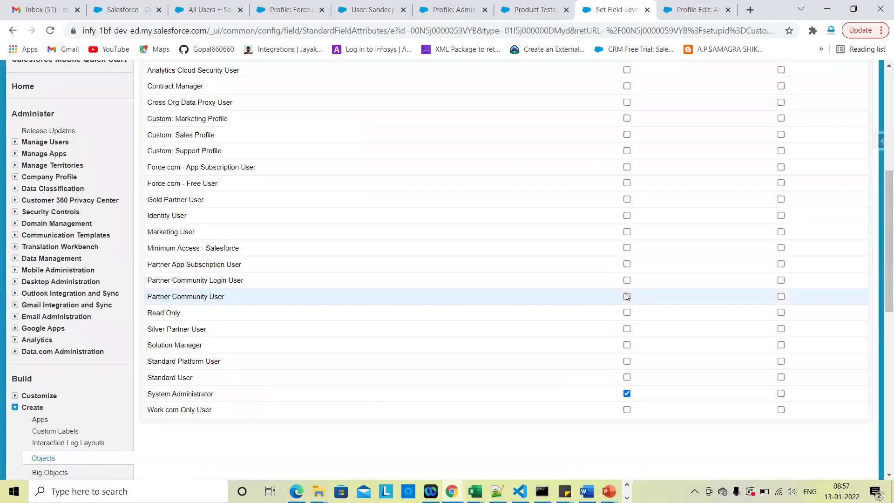
pyautogui.click(627, 296)
pyautogui.click(627, 215)
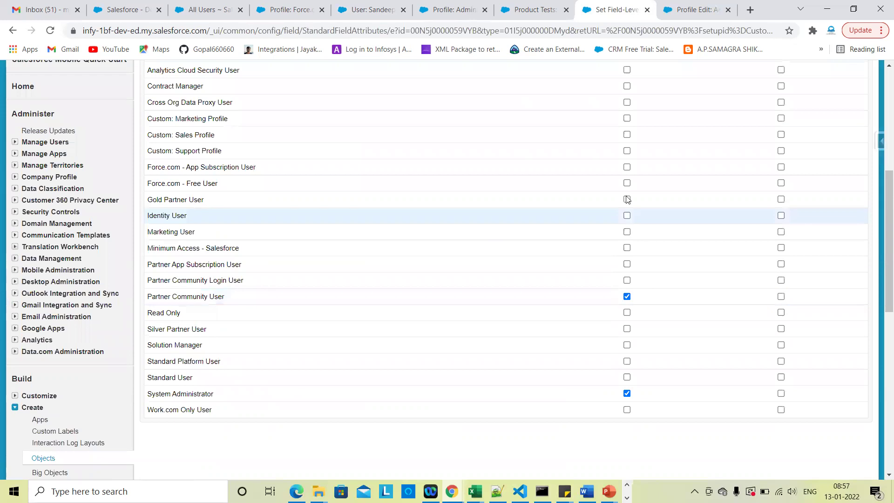
pyautogui.click(626, 151)
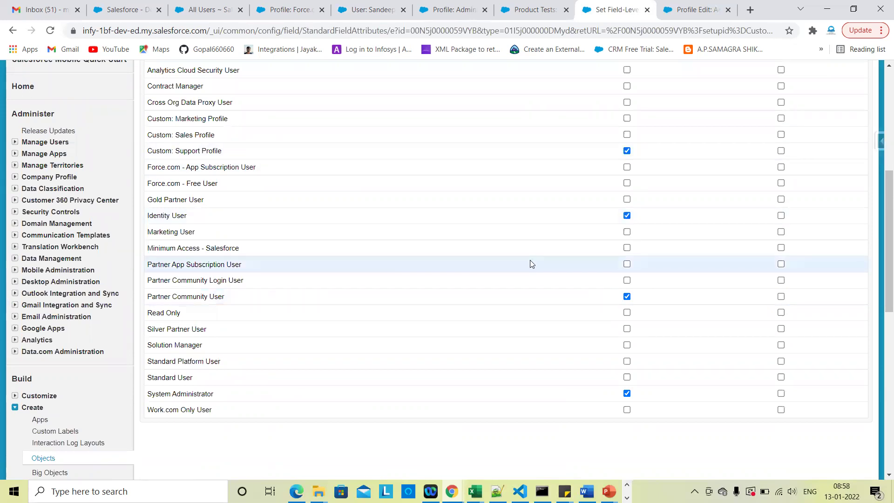
# - Set read-only access for Force.com - App Subscription User, Custom: Support Profile, Identity User and Partner Community User, and save the field-level security
pyautogui.scroll(4, 770, 343)
pyautogui.click(781, 368)
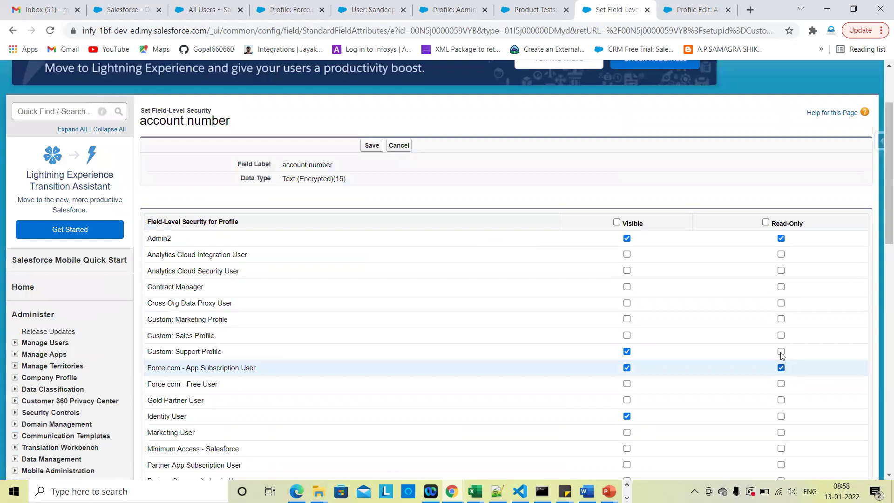
pyautogui.click(781, 352)
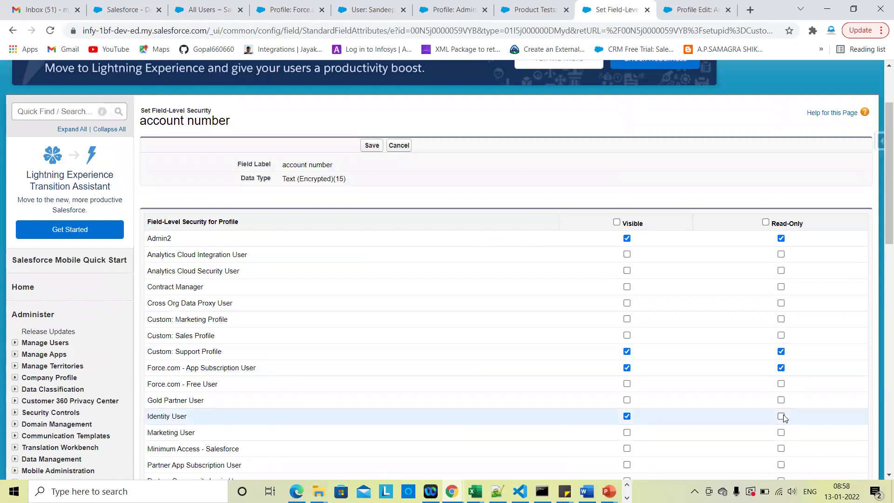
pyautogui.click(780, 416)
pyautogui.scroll(-4, 783, 418)
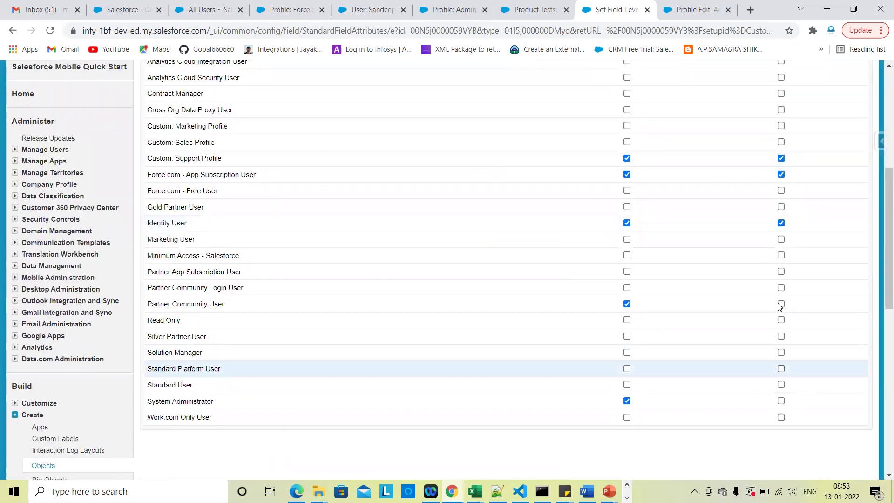
pyautogui.click(780, 304)
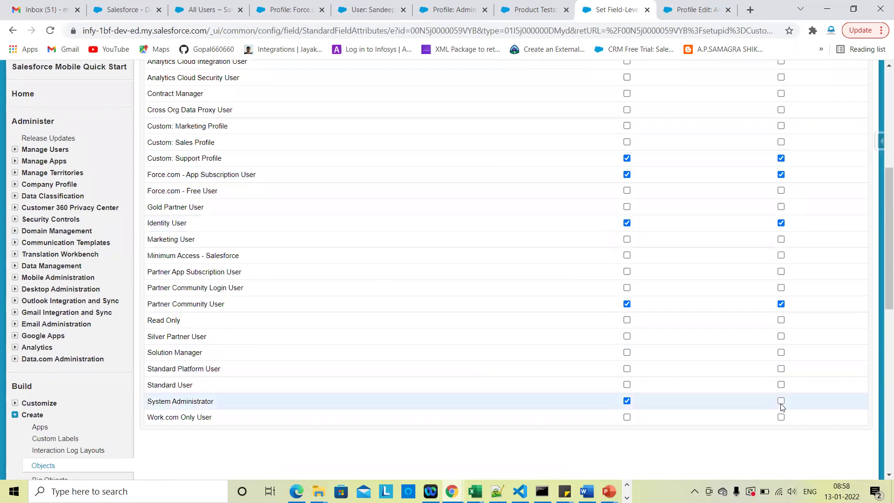
pyautogui.scroll(7, 406, 325)
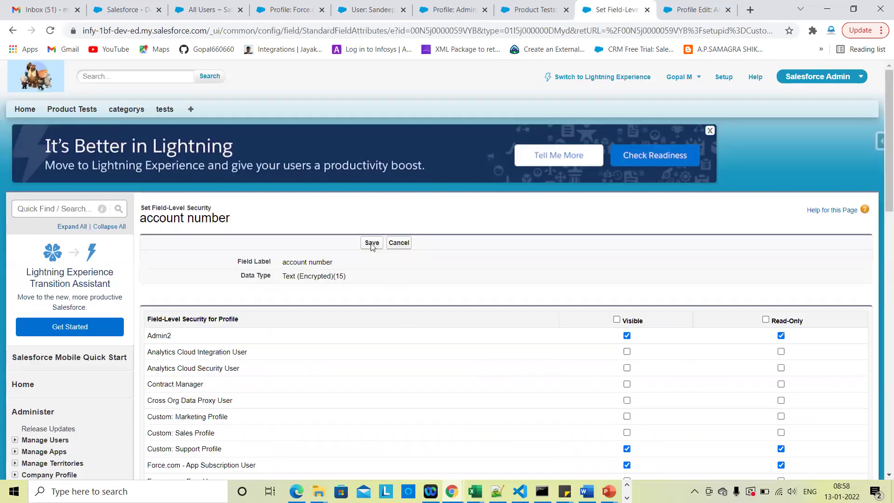
pyautogui.press('Return')
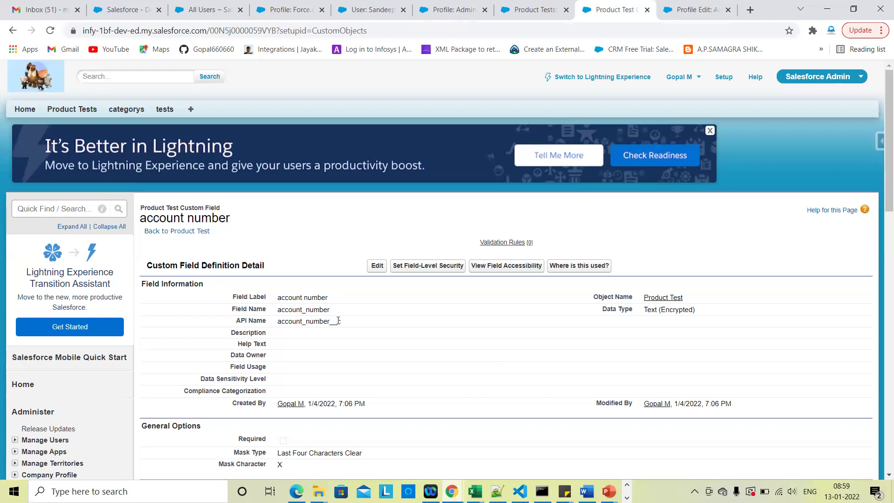
# - List all Product Tests records and open the Product Test object's definition from the list
pyautogui.click(77, 114)
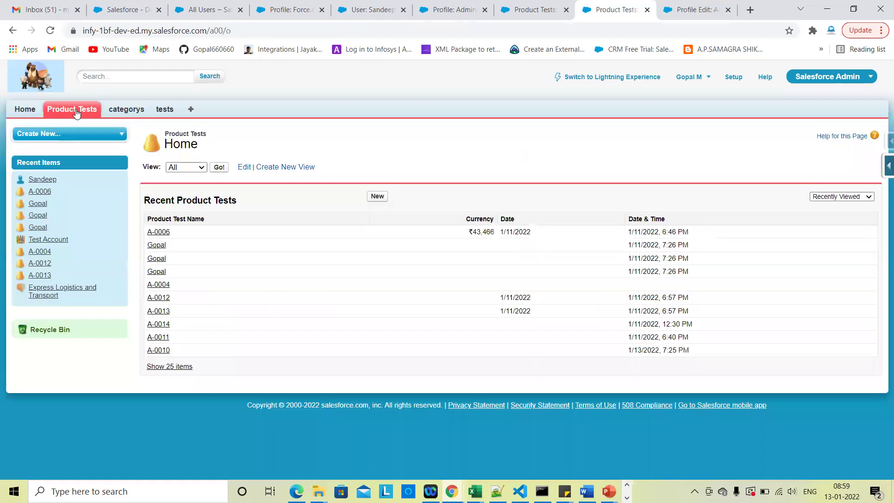
pyautogui.click(219, 168)
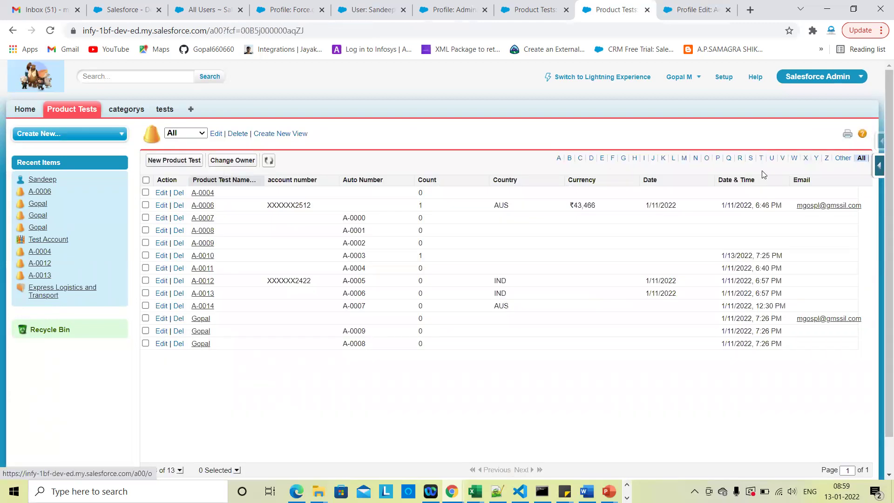
pyautogui.click(879, 166)
pyautogui.click(788, 192)
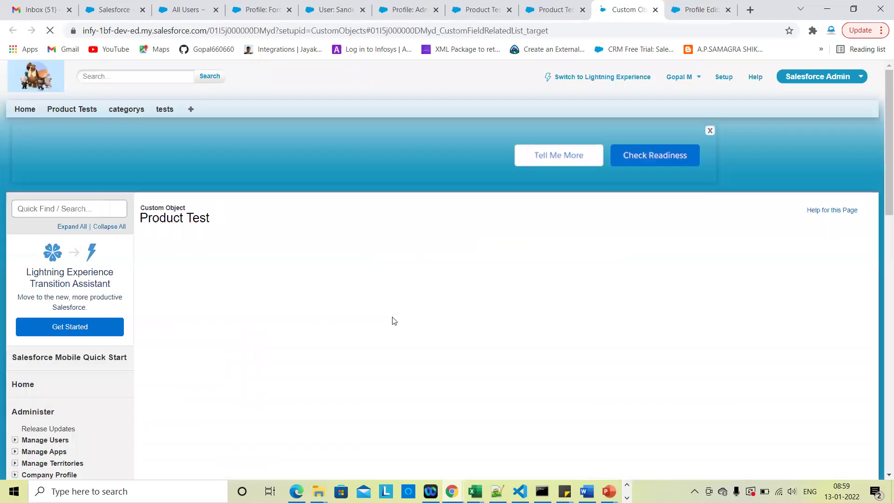
pyautogui.scroll(7, 474, 336)
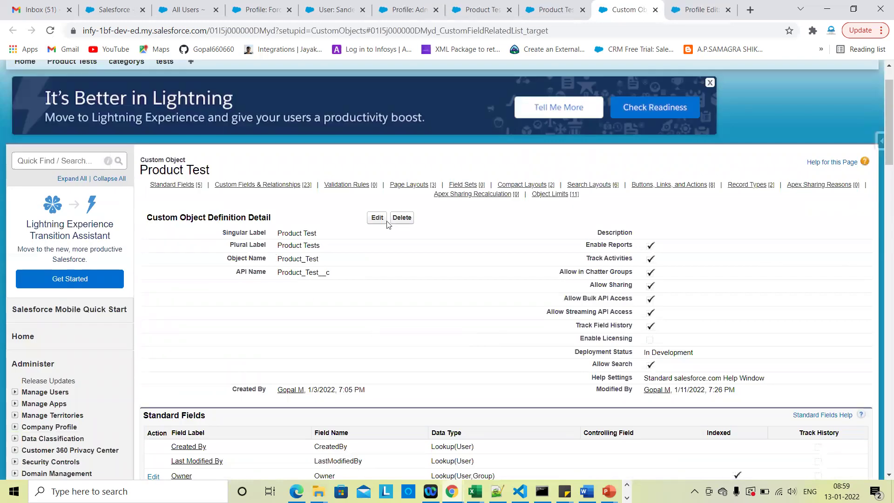
# - Open the Product Test object definition for editing, review its optional features and deployment settings, and cancel without changes
pyautogui.scroll(-1, 382, 189)
pyautogui.click(381, 186)
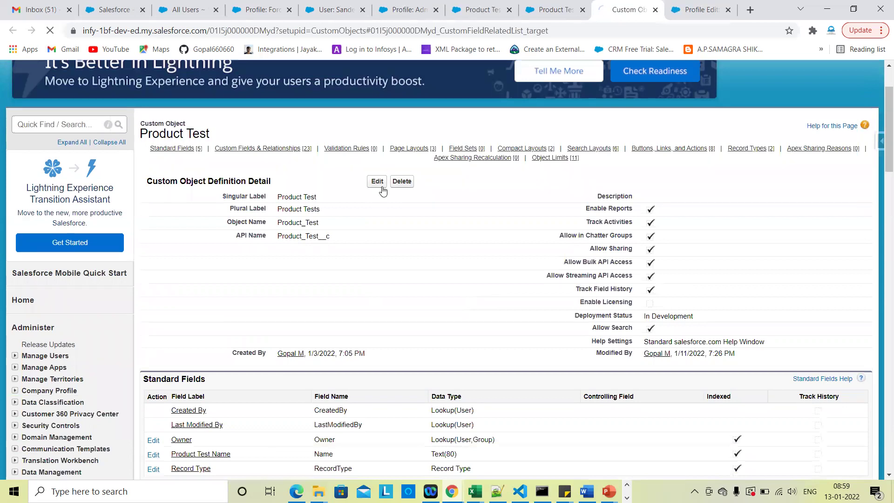
pyautogui.scroll(-8, 246, 272)
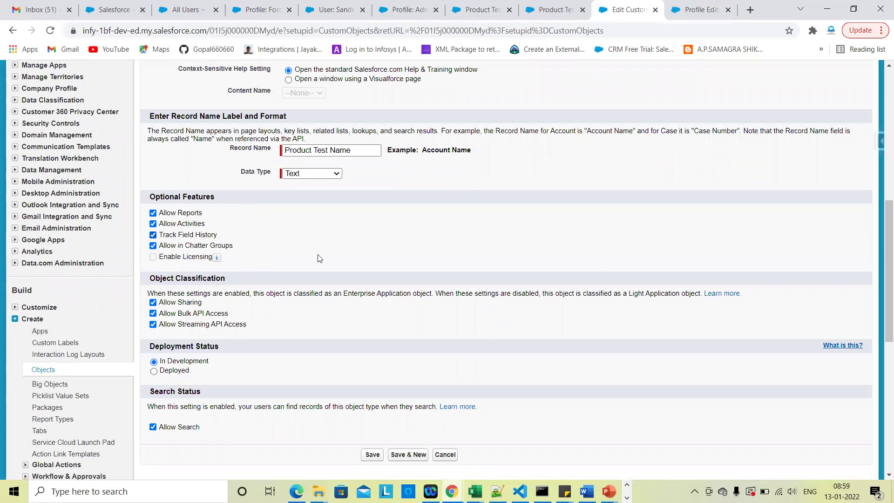
pyautogui.scroll(8, 450, 254)
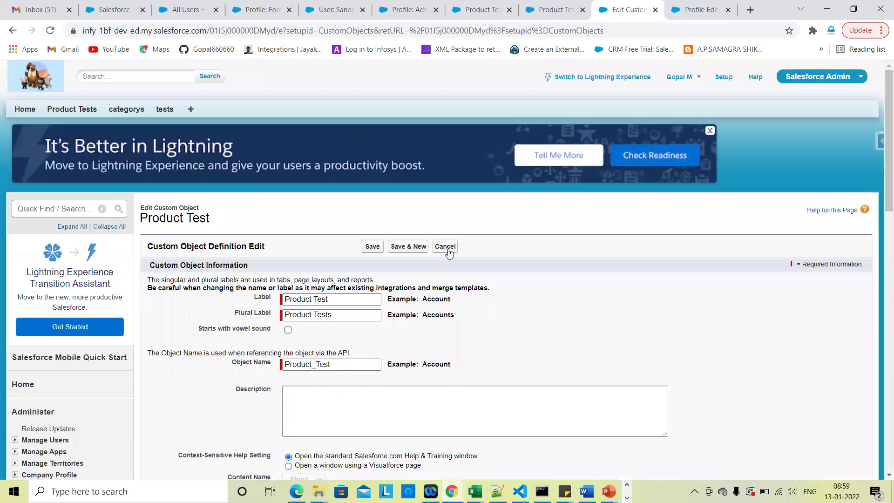
pyautogui.click(445, 246)
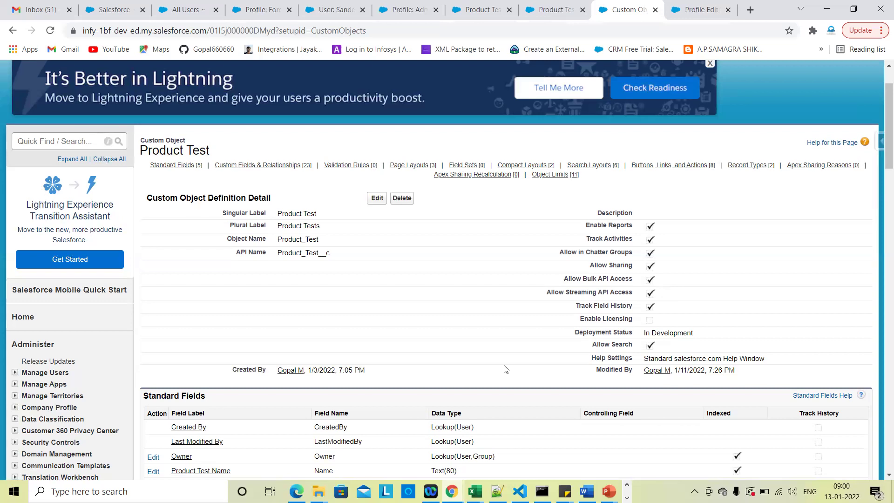
# - Reload the Product Test object definition to check its last modification details
pyautogui.click(50, 31)
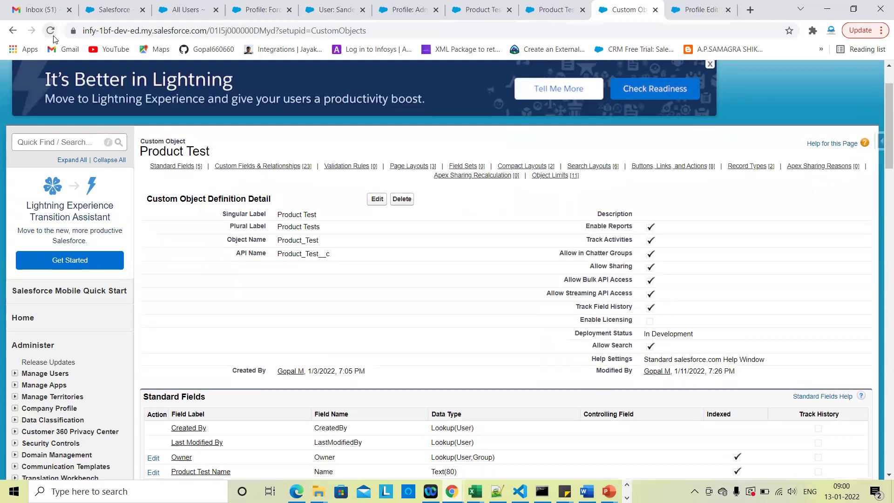
pyautogui.click(52, 35)
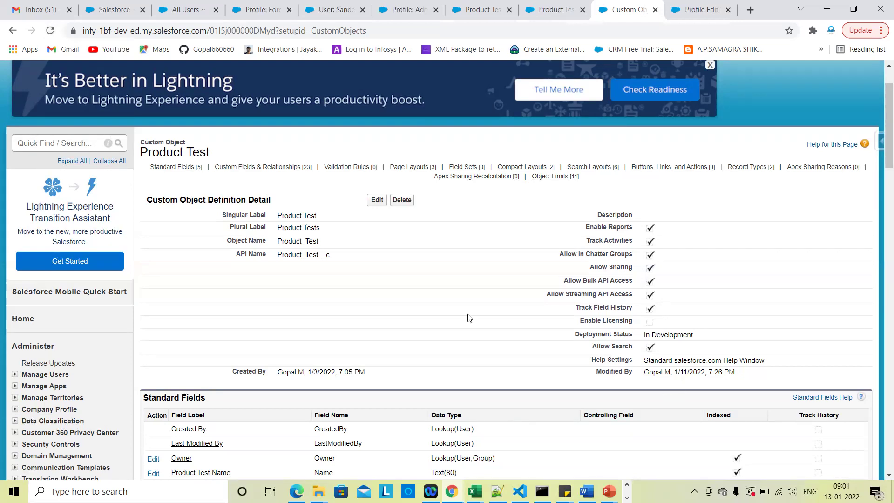
pyautogui.click(52, 29)
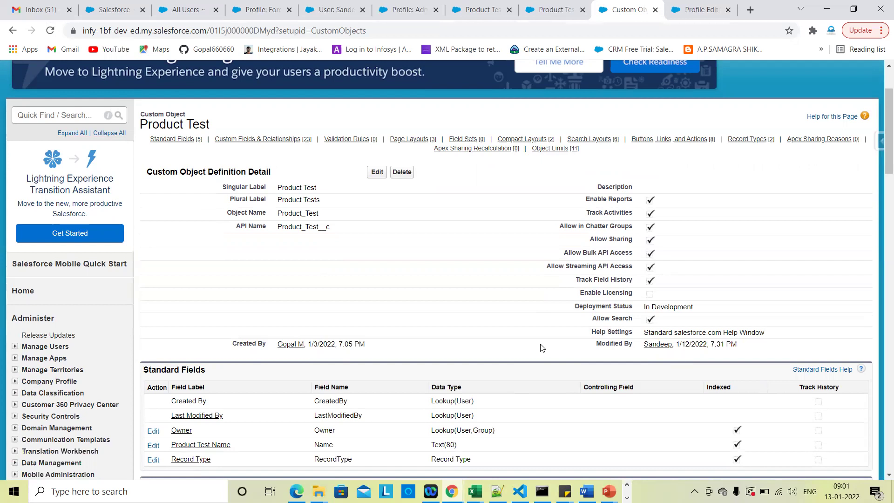
# - Open the Product Test object definition for editing and save it without changing any settings
pyautogui.click(374, 175)
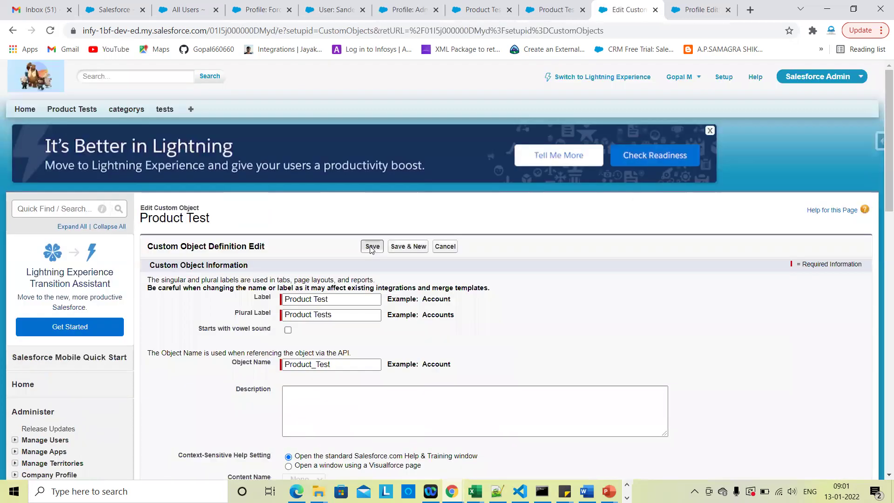
pyautogui.click(372, 247)
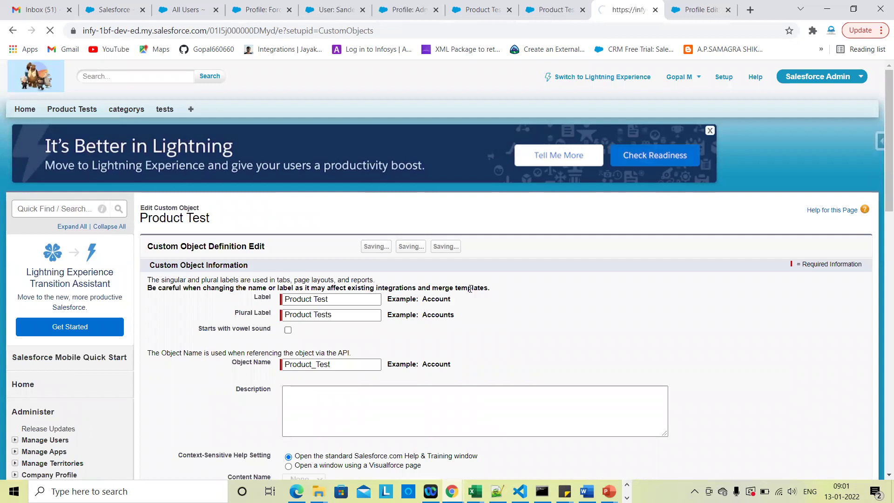
pyautogui.scroll(-5, 470, 289)
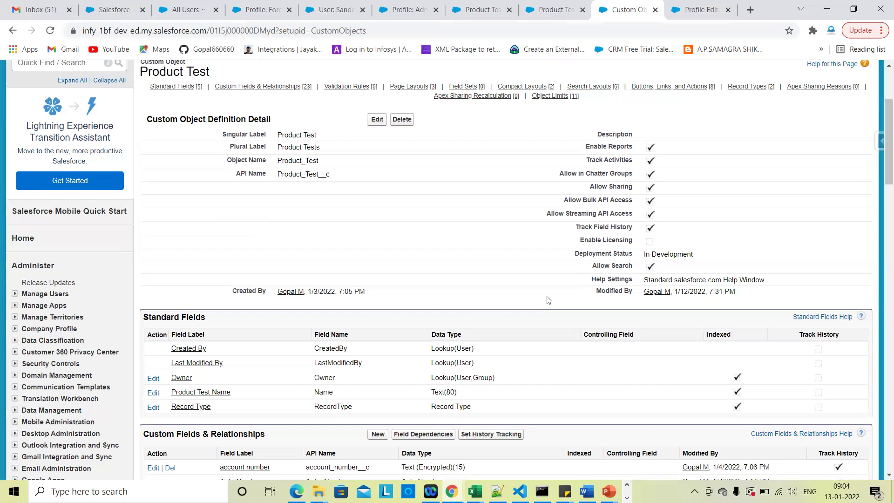
# - Open record A-0006 from the recent Product Tests and review its account number and other details
pyautogui.scroll(3, 92, 126)
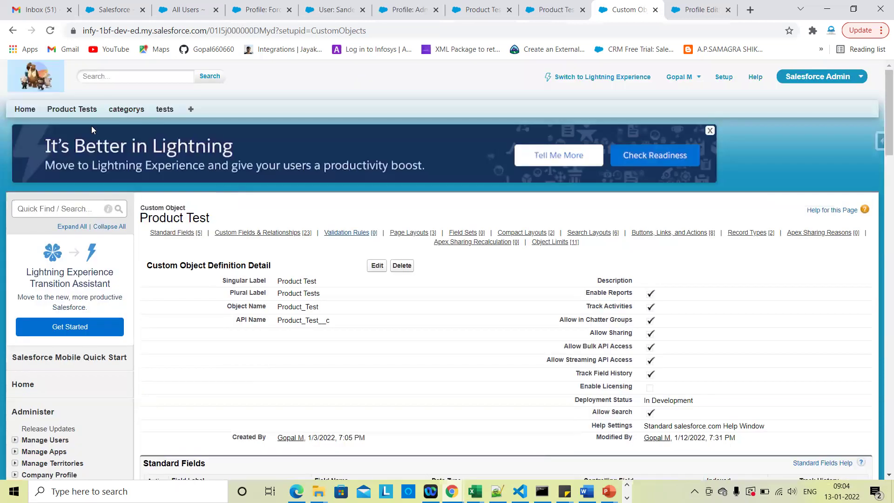
pyautogui.click(71, 112)
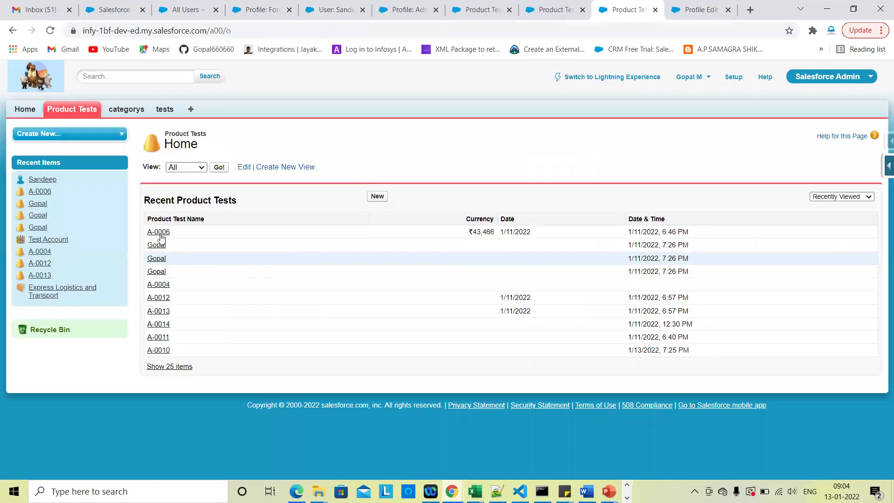
pyautogui.click(160, 236)
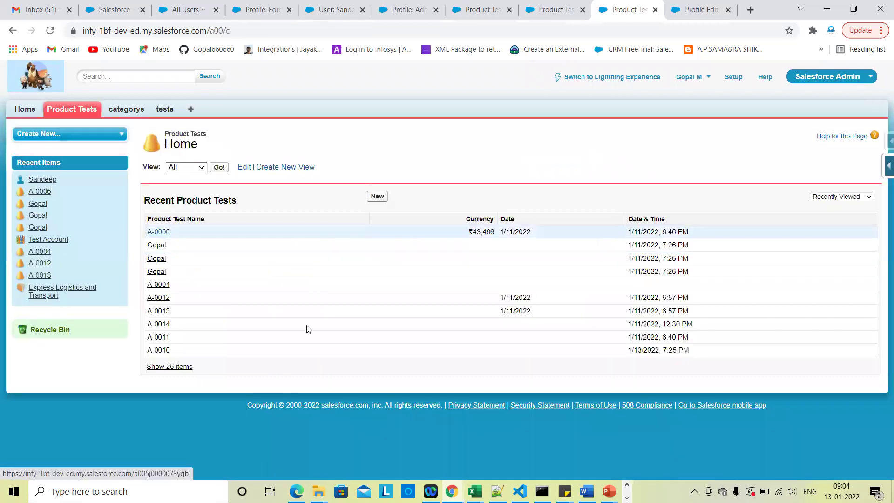
pyautogui.scroll(-3, 573, 362)
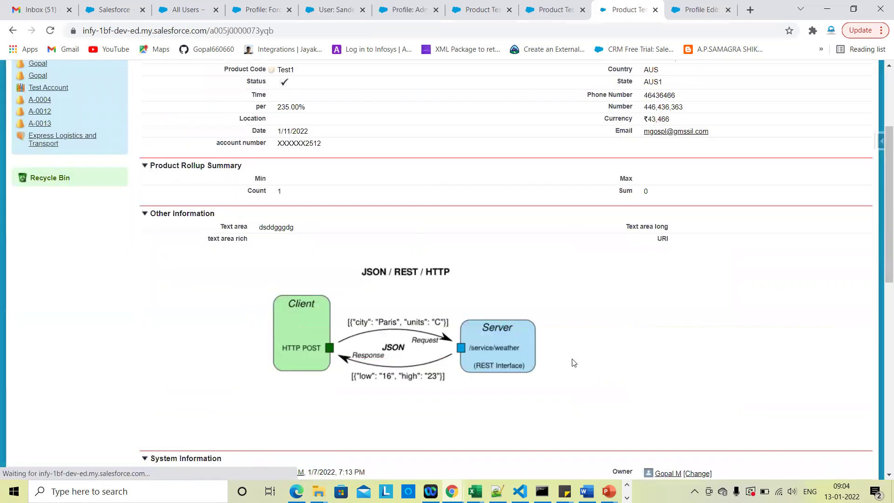
pyautogui.scroll(3, 554, 255)
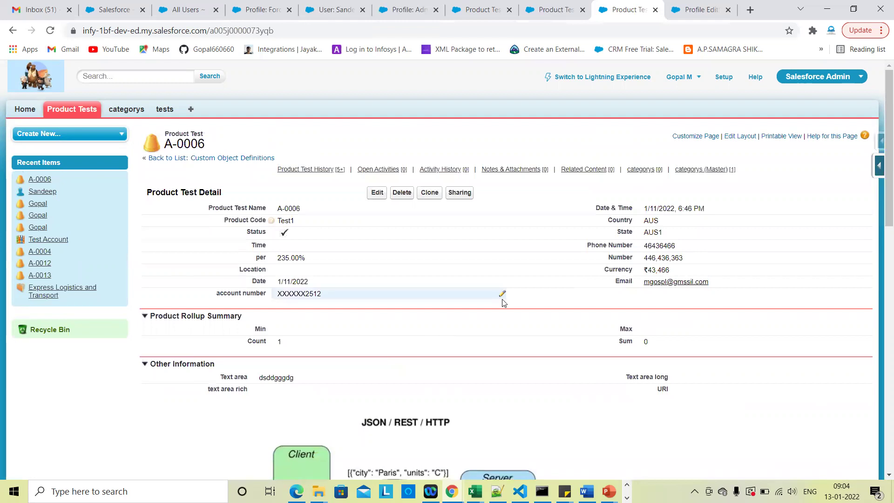
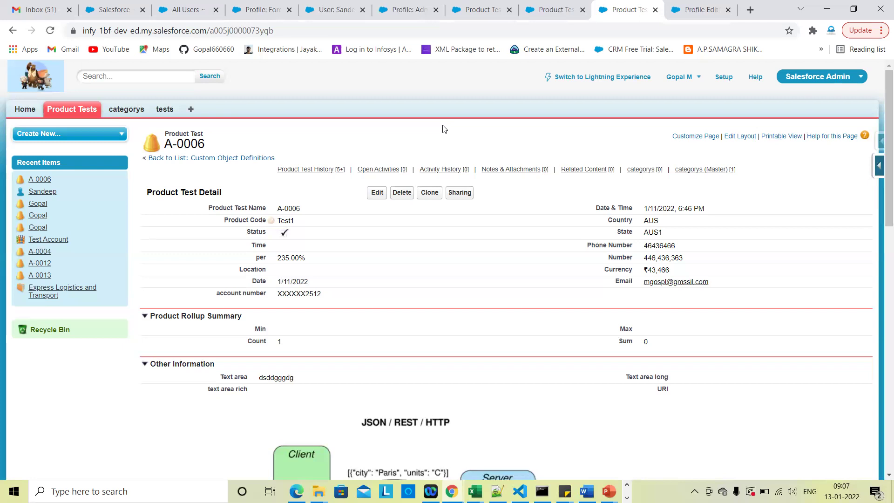
# - Return to the open Admin2 profile edit form, cancel it, and reload the profile page with form resubmission
pyautogui.click(422, 7)
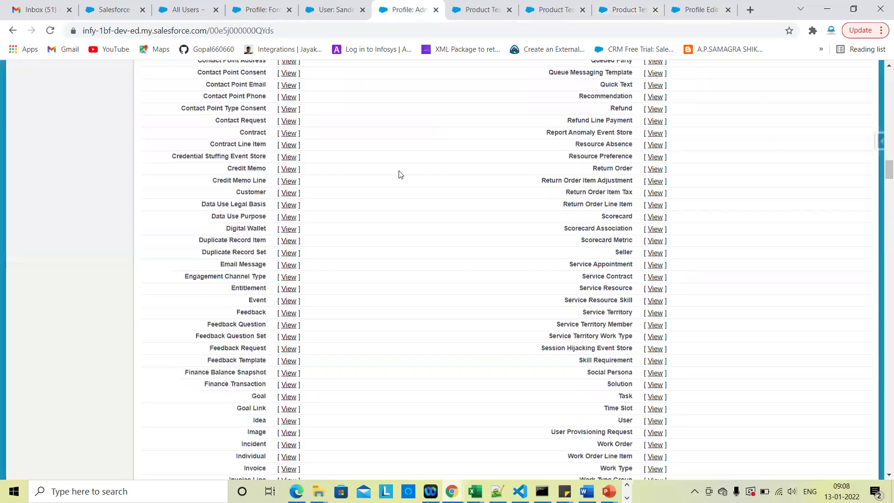
pyautogui.click(560, 6)
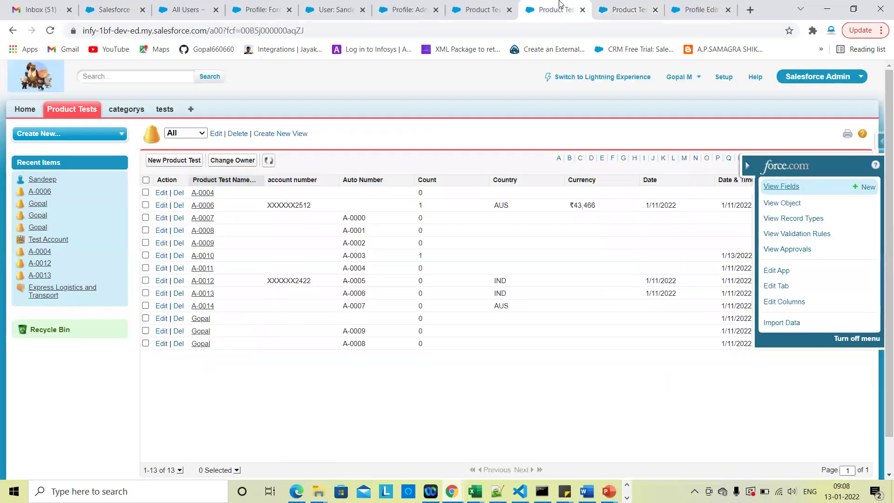
pyautogui.click(610, 6)
pyautogui.click(698, 10)
pyautogui.click(452, 279)
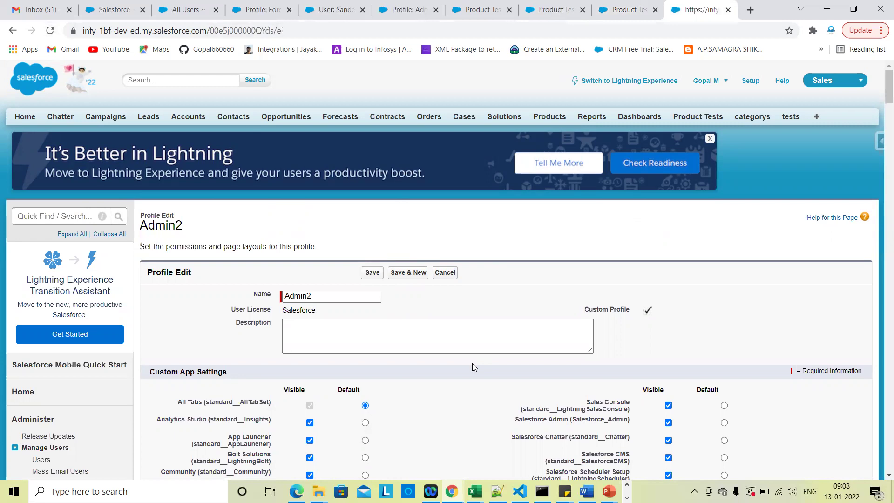
pyautogui.scroll(-15, 472, 364)
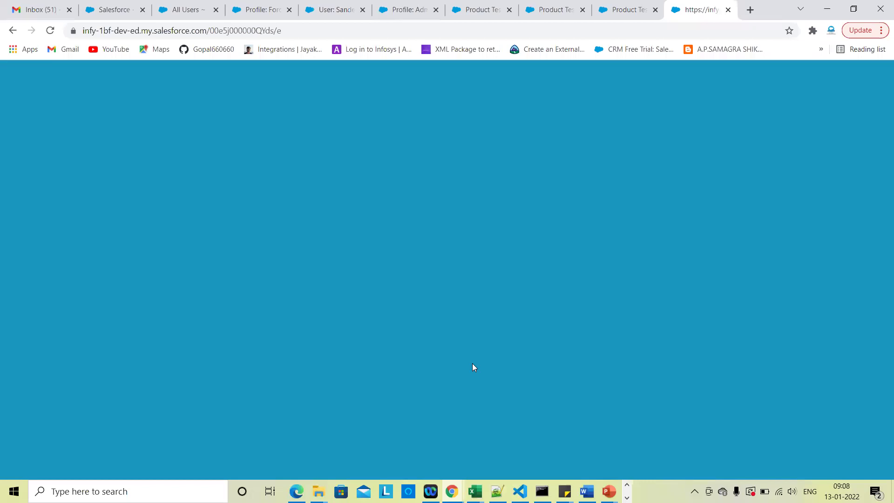
pyautogui.click(51, 31)
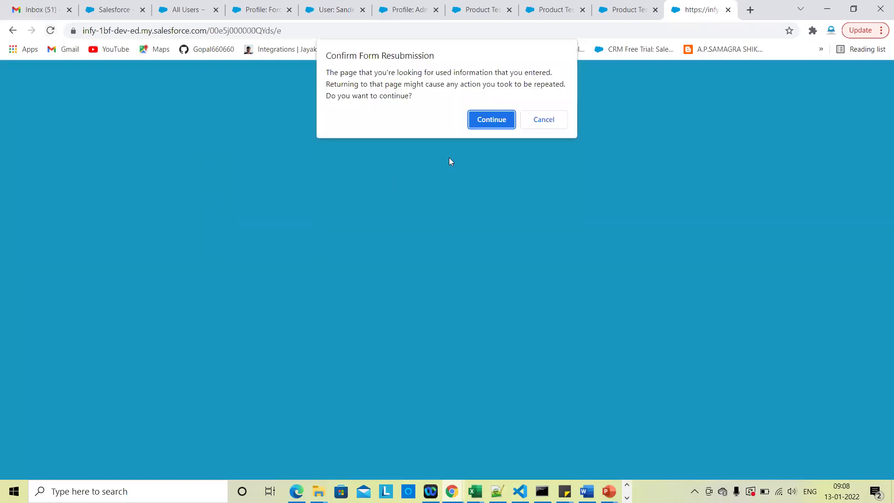
pyautogui.click(491, 120)
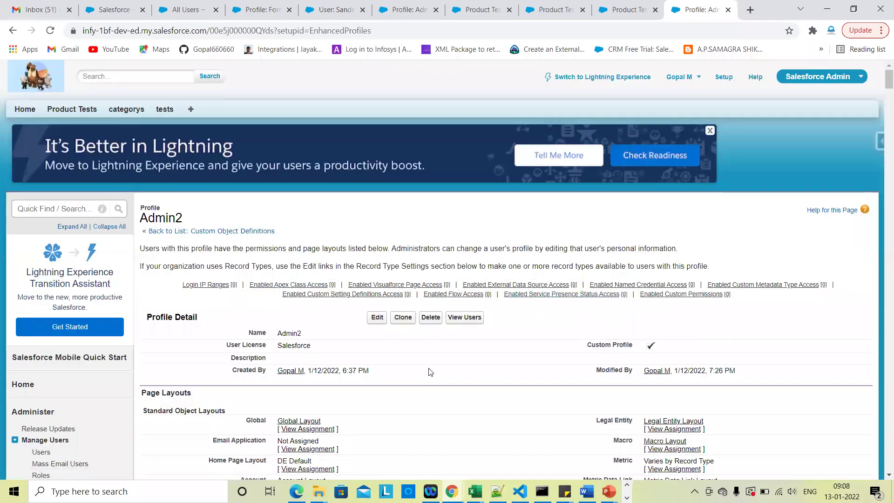
# - Open the Admin2 profile for editing and examine the available session timeout durations without changing the setting
pyautogui.click(376, 320)
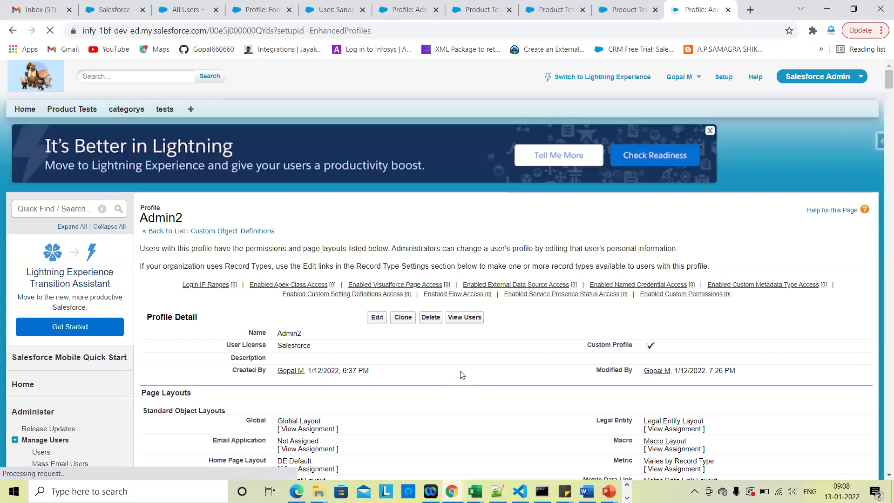
pyautogui.scroll(-15, 500, 289)
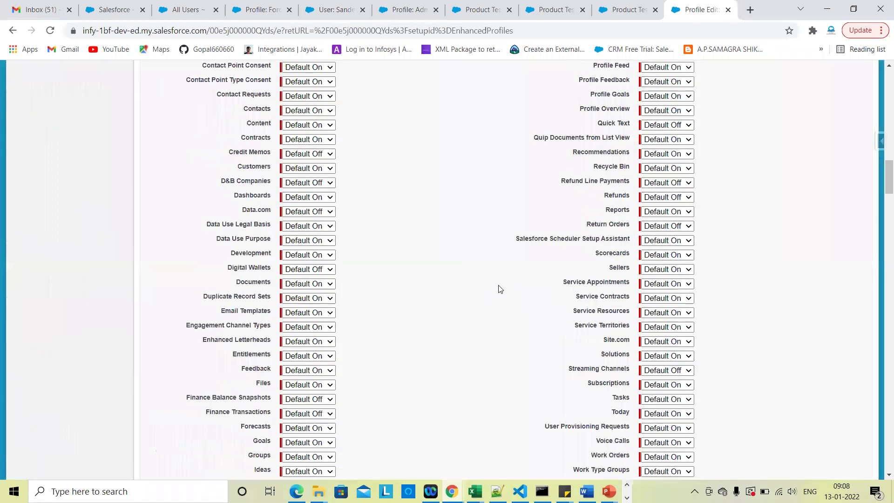
pyautogui.scroll(-20, 499, 289)
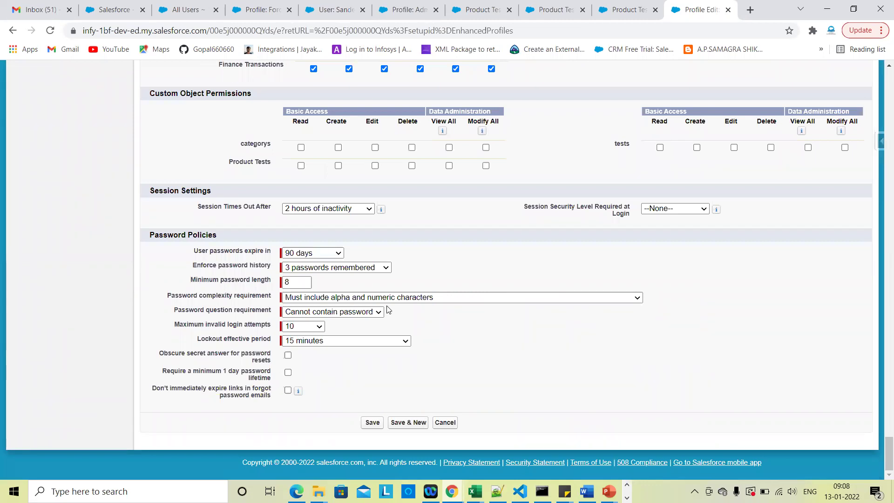
pyautogui.tripleClick(200, 190)
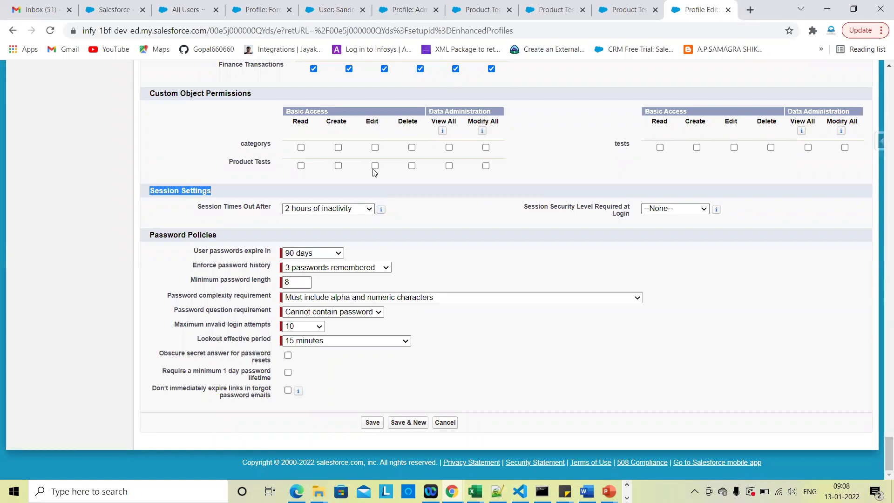
pyautogui.click(368, 210)
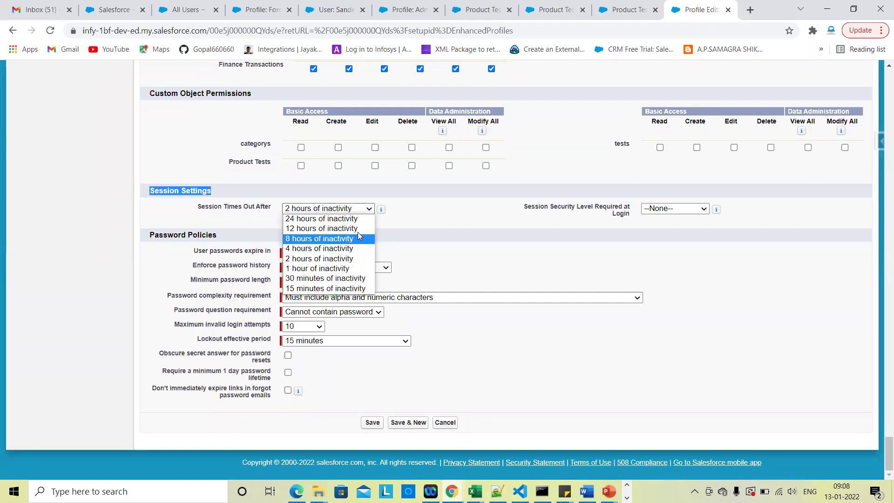
pyautogui.click(451, 227)
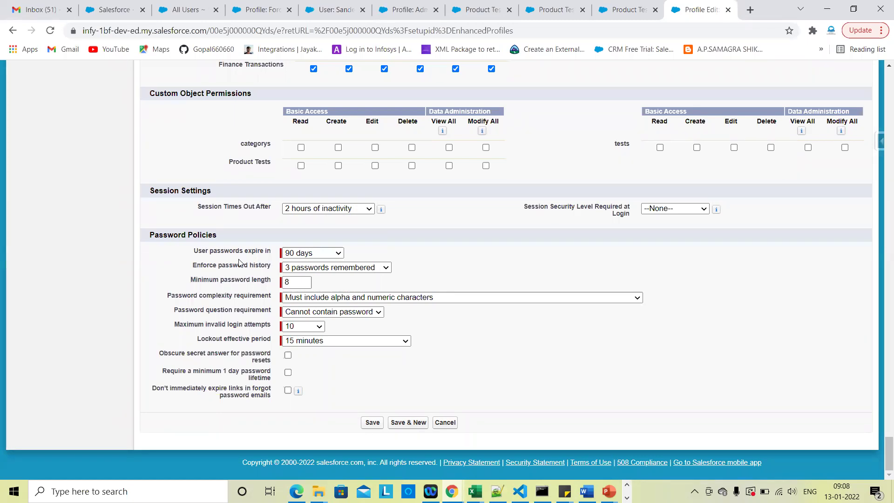
# - Try 30 days and Never expires for the profile's user password expiry, and restore it to 90 days
pyautogui.click(338, 253)
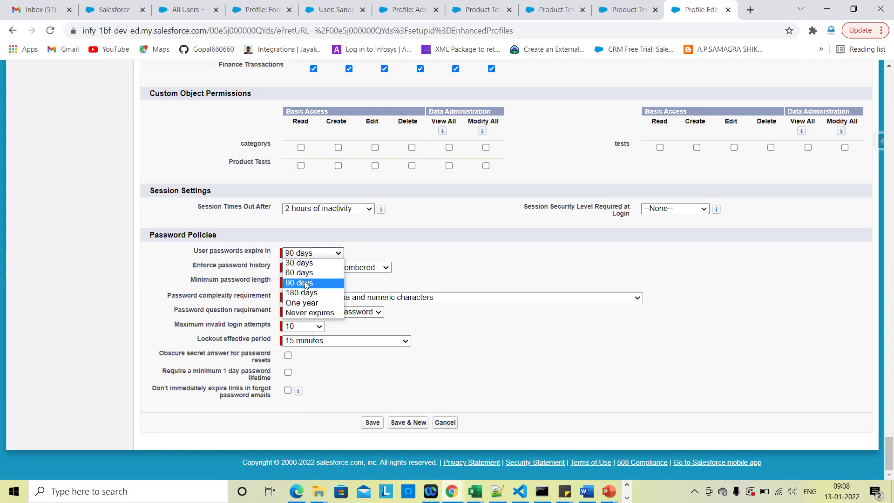
pyautogui.click(301, 262)
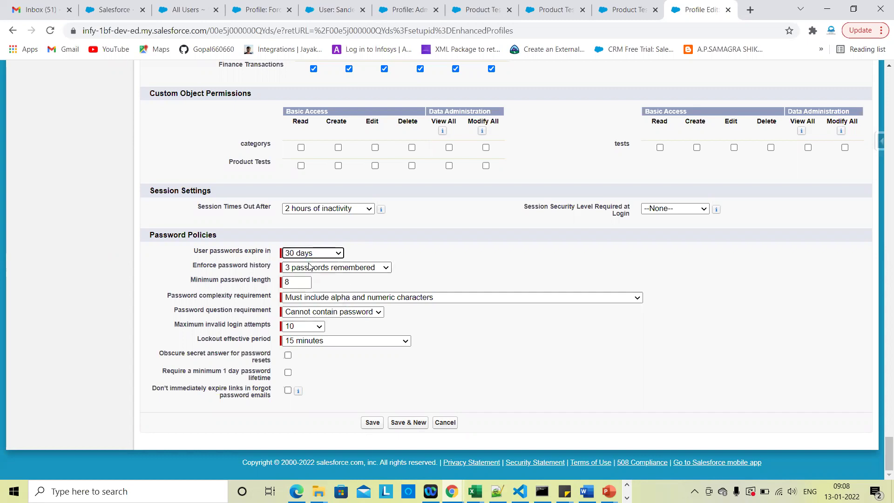
pyautogui.click(426, 245)
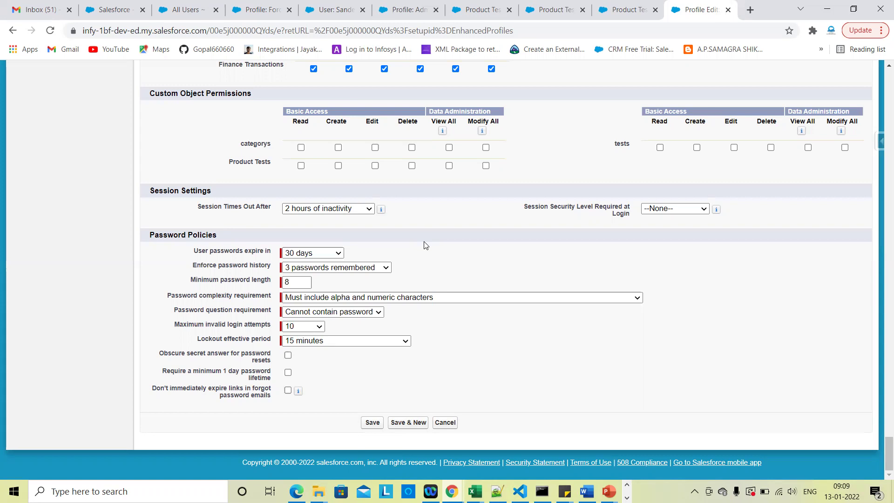
pyautogui.click(290, 253)
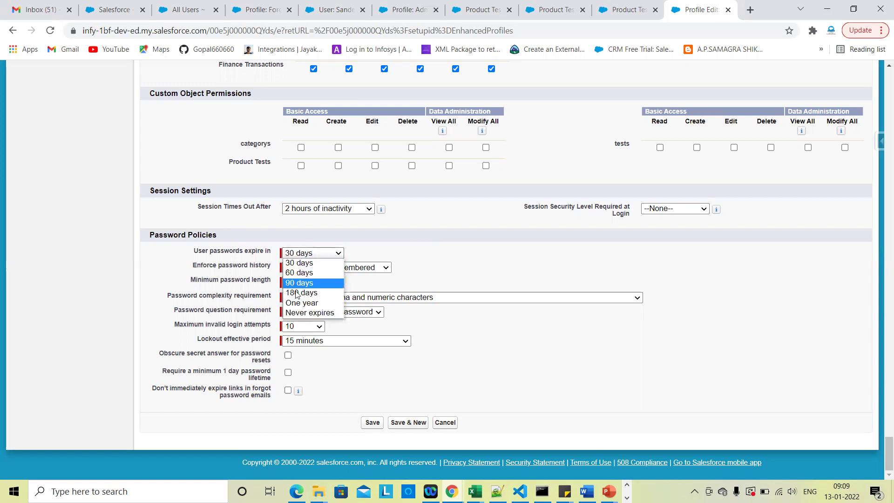
pyautogui.click(299, 313)
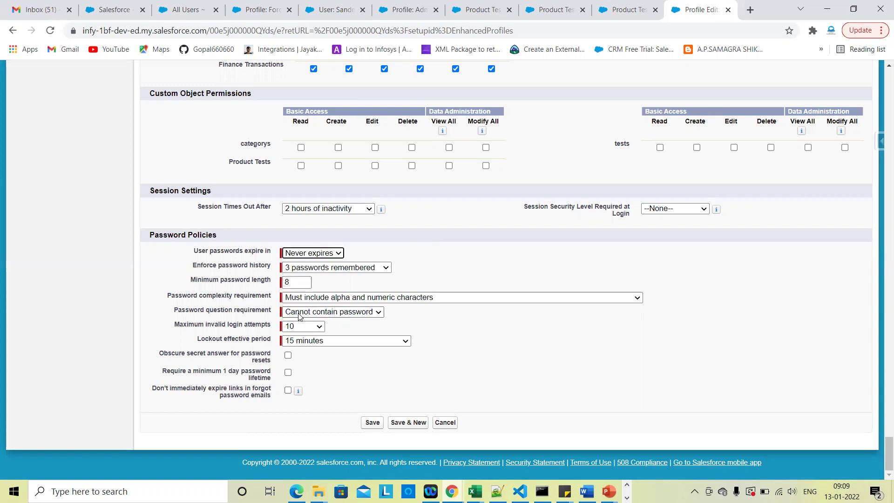
pyautogui.click(398, 254)
pyautogui.click(329, 255)
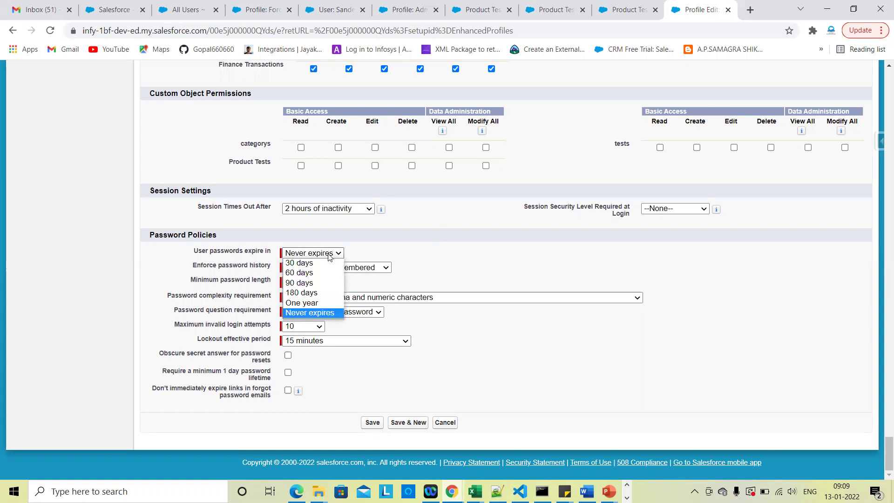
pyautogui.click(299, 283)
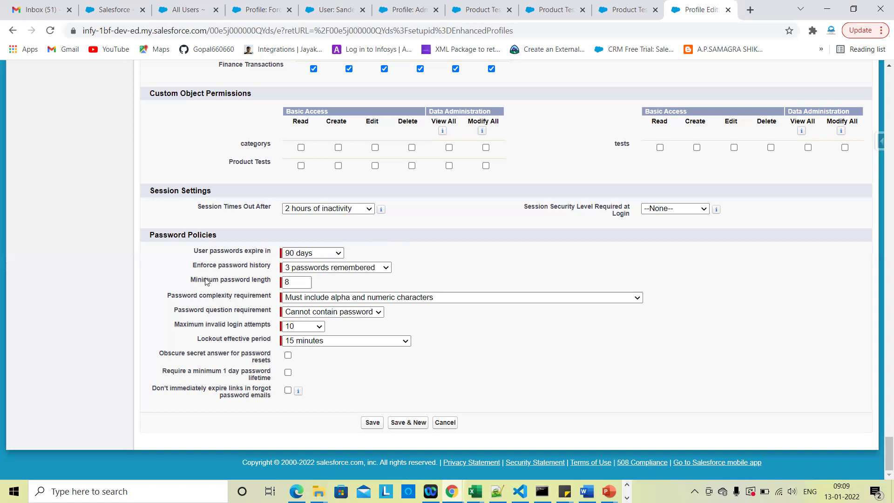
# - Check the password history options and keep 3 passwords remembered selected
pyautogui.click(382, 268)
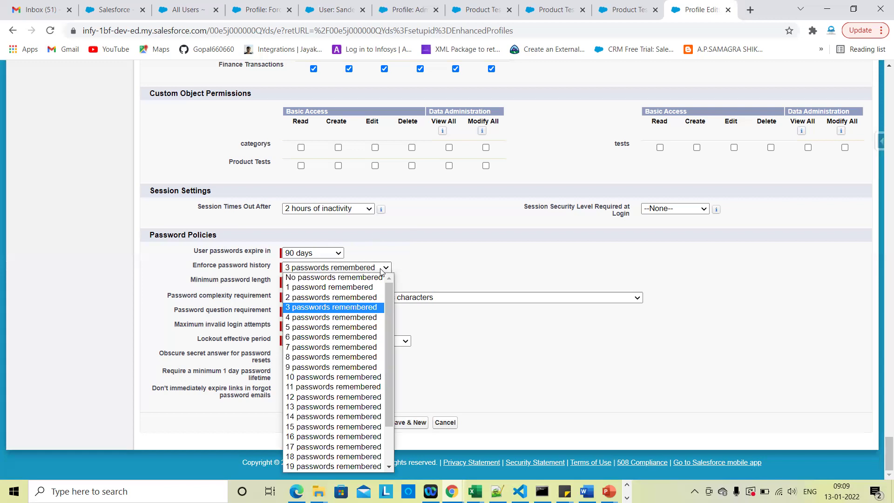
pyautogui.click(335, 308)
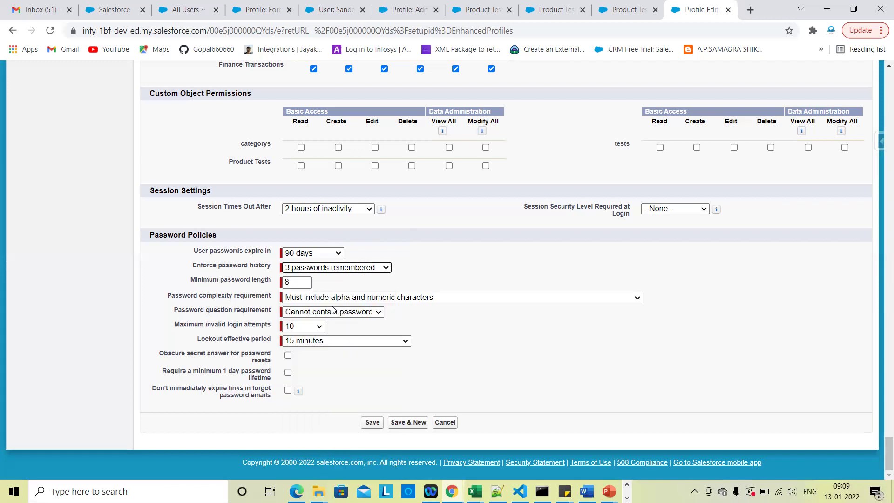
pyautogui.click(428, 249)
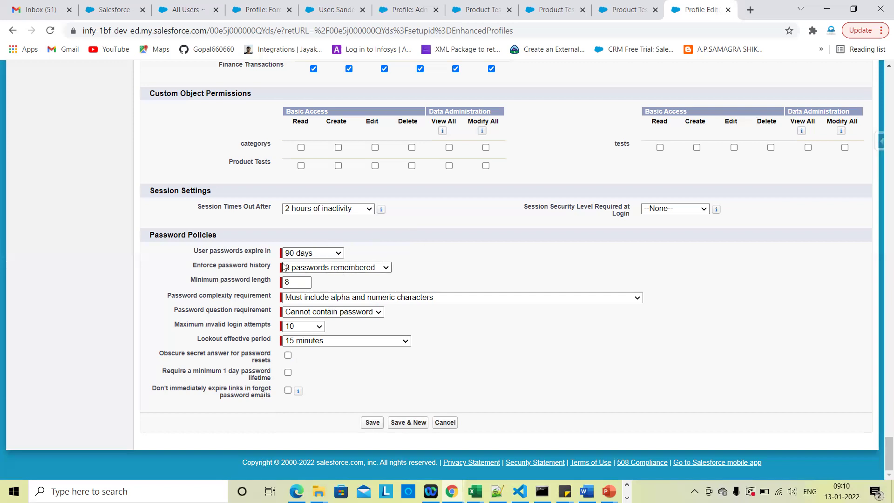
# - Try enforcing a password history of 22 and 2 passwords remembered, and restore it to 3 passwords remembered
pyautogui.click(327, 267)
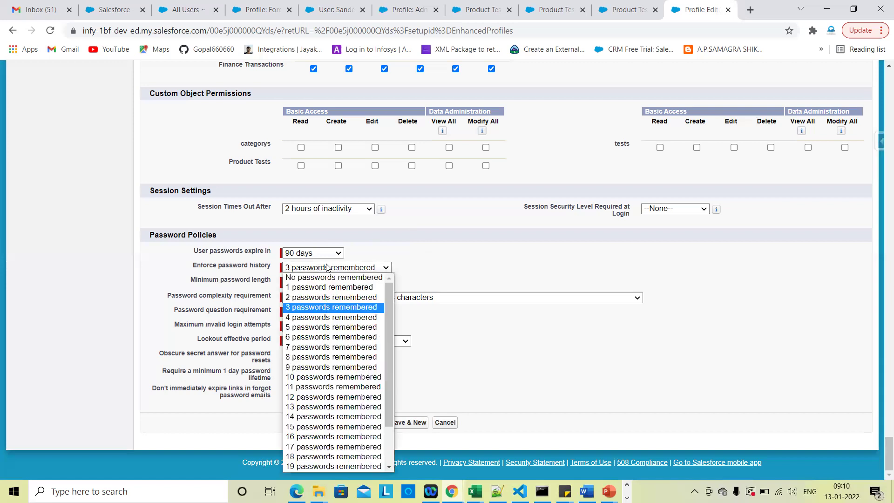
pyautogui.scroll(-2, 335, 335)
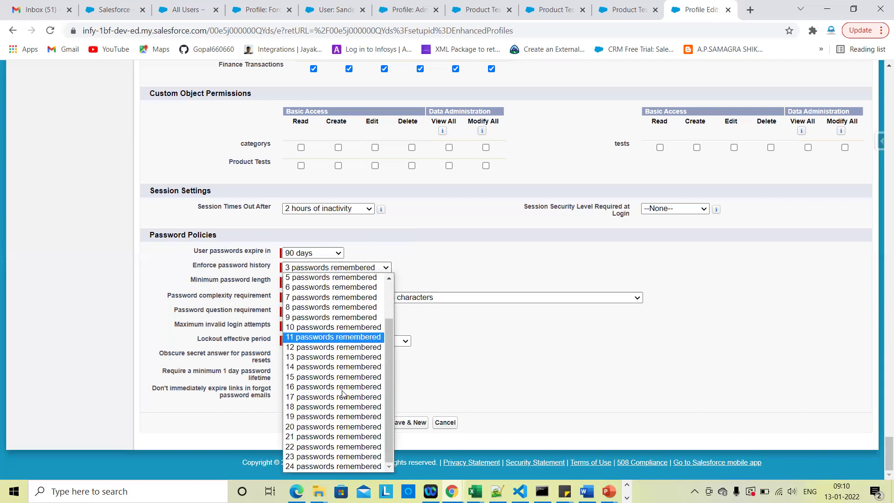
pyautogui.click(310, 448)
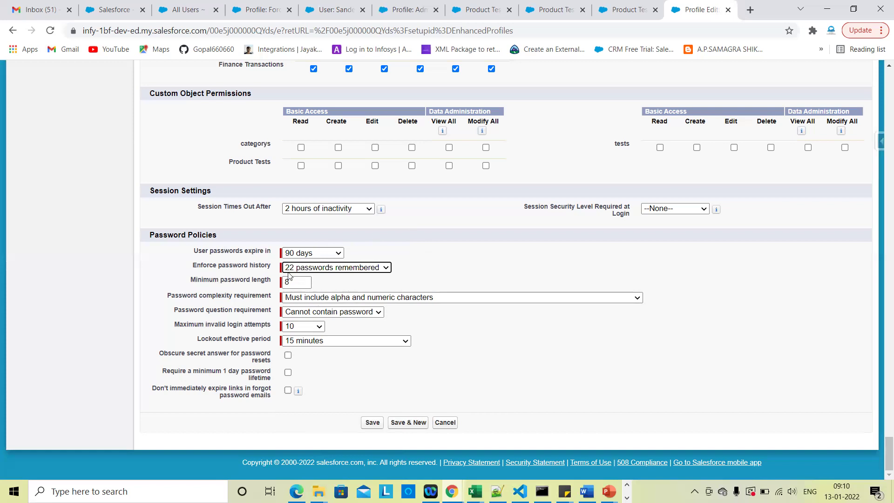
pyautogui.click(375, 270)
pyautogui.scroll(1, 335, 349)
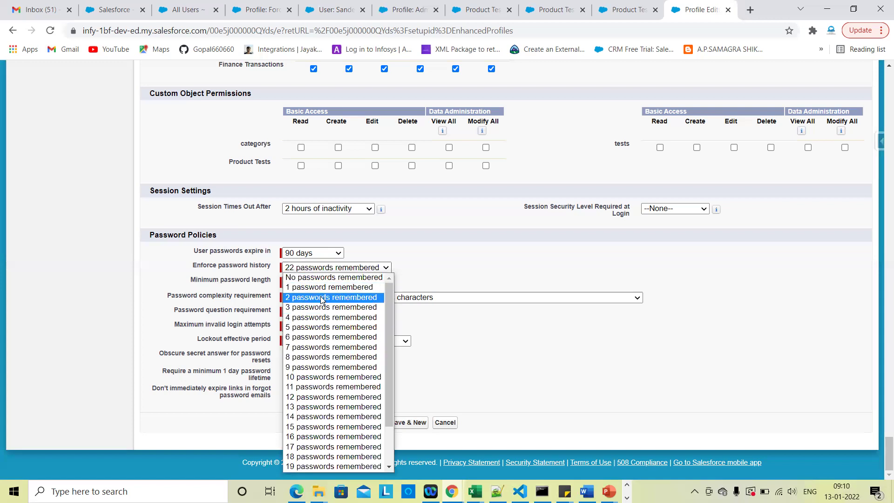
pyautogui.click(323, 298)
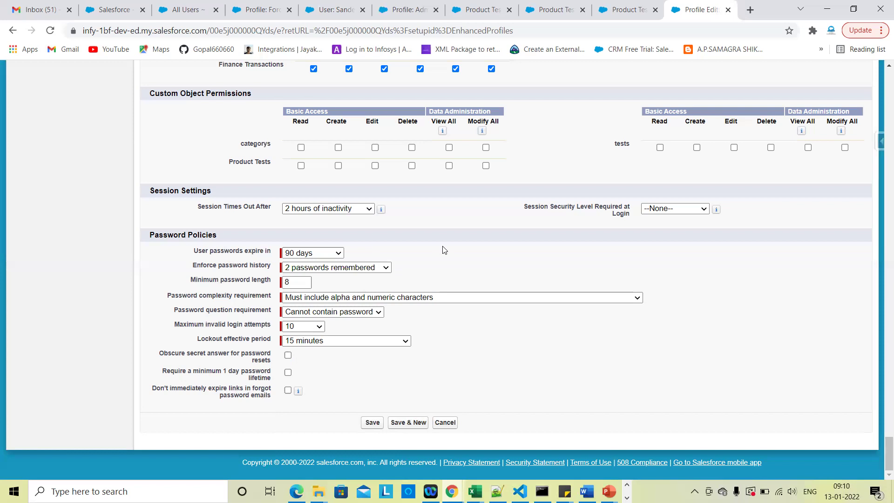
pyautogui.click(378, 268)
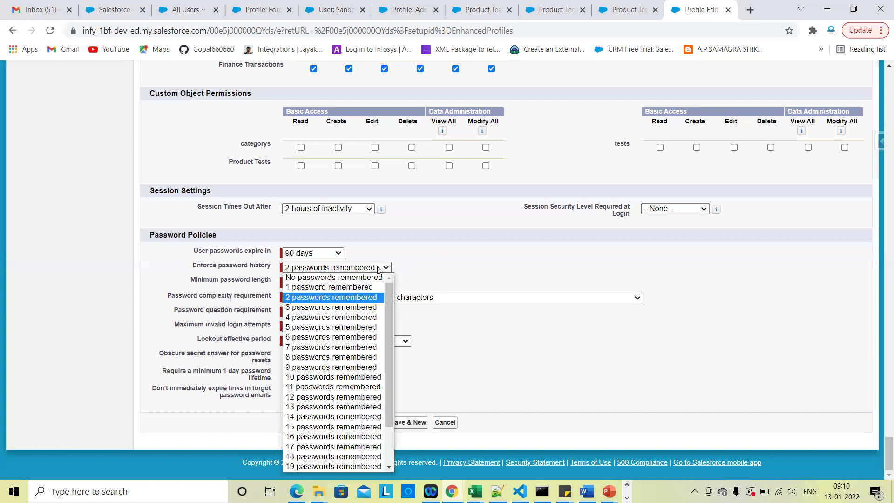
pyautogui.click(345, 307)
pyautogui.click(419, 269)
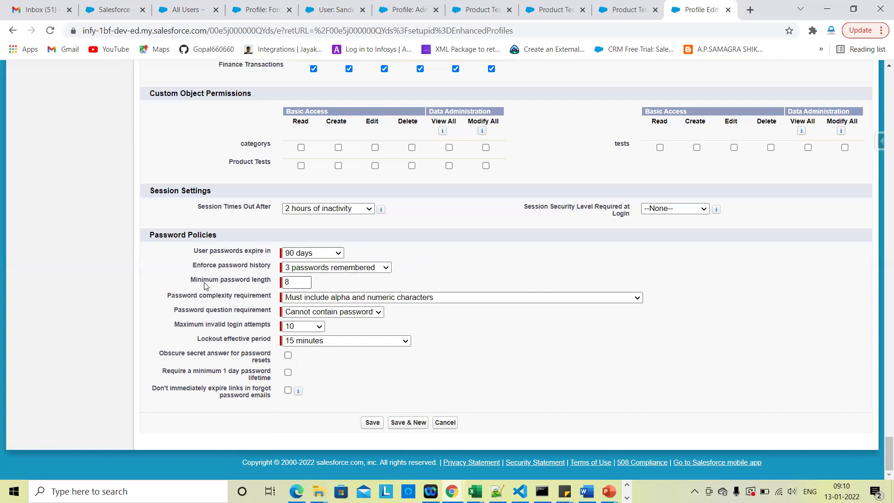
# - Check the minimum password length field and the complexity options, keeping Must include alpha and numeric characters selected
pyautogui.click(298, 281)
pyautogui.click(516, 255)
pyautogui.click(457, 299)
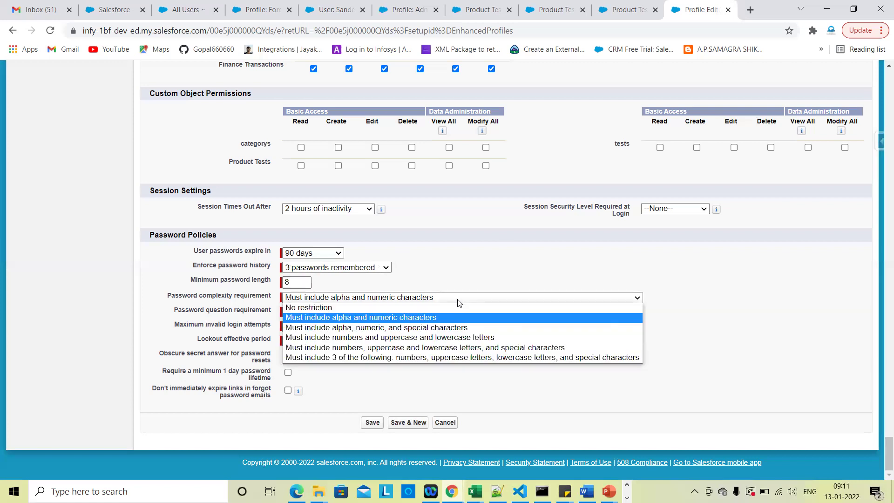
pyautogui.click(333, 318)
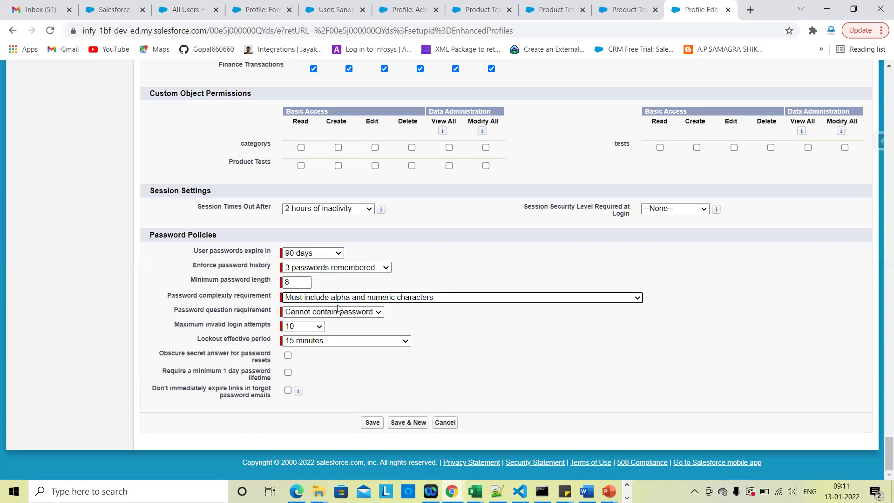
# - Try complexity requirements with special characters and with uppercase and lowercase letters added, and restore Must include alpha and numeric characters
pyautogui.click(433, 302)
pyautogui.click(415, 329)
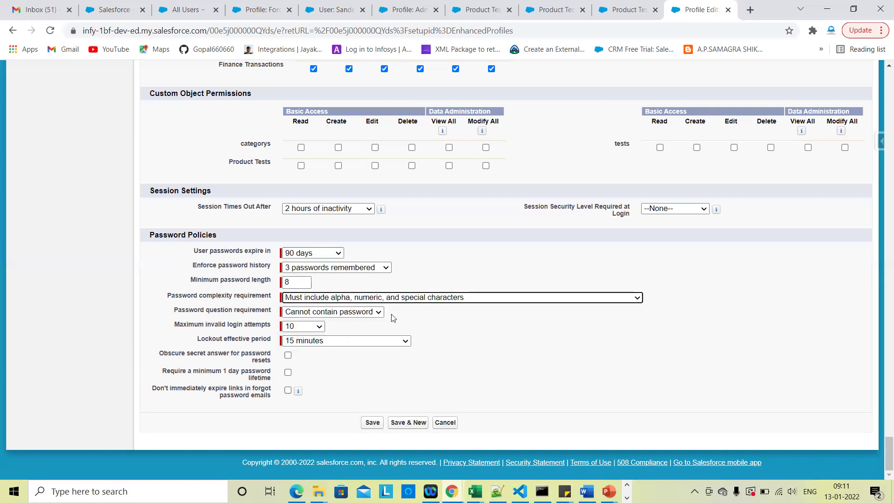
pyautogui.click(442, 297)
pyautogui.click(432, 348)
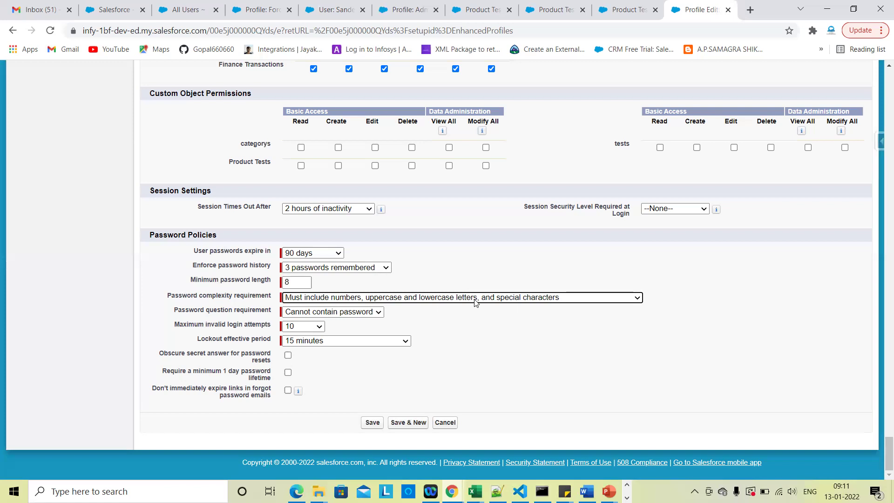
pyautogui.click(395, 300)
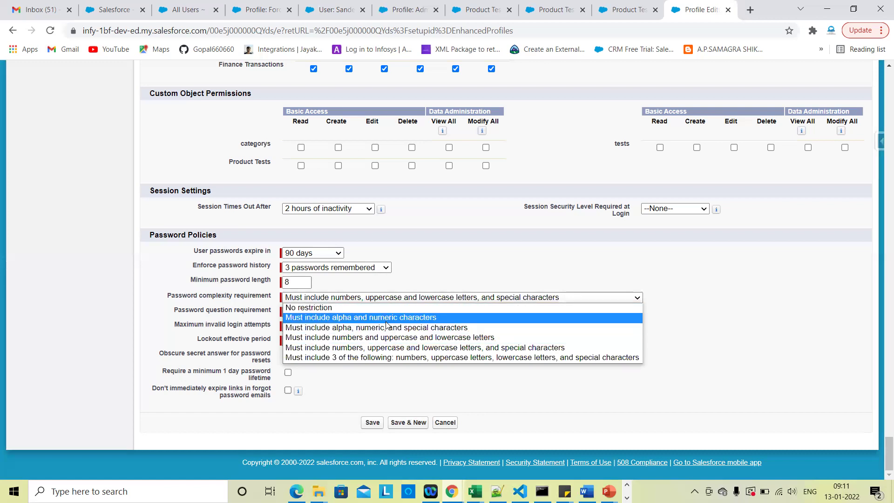
pyautogui.click(438, 317)
pyautogui.click(452, 269)
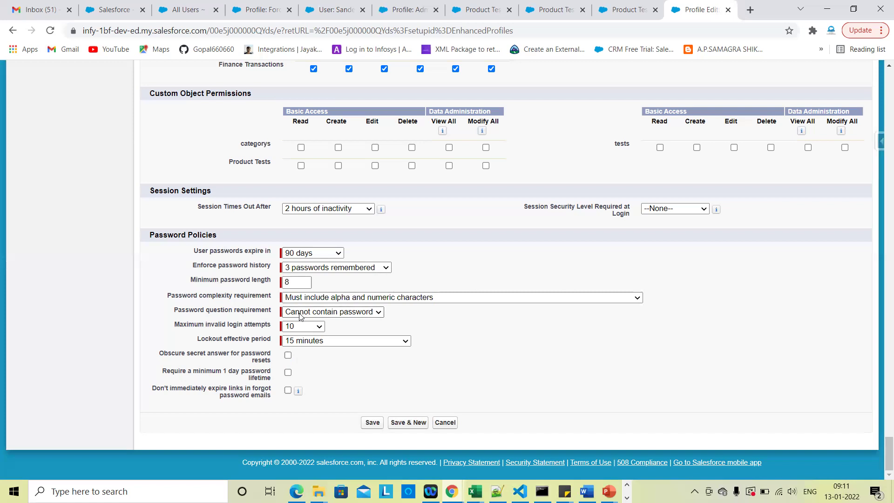
# - Examine the options for the password question requirement and the maximum invalid login attempts without changing either setting
pyautogui.click(325, 316)
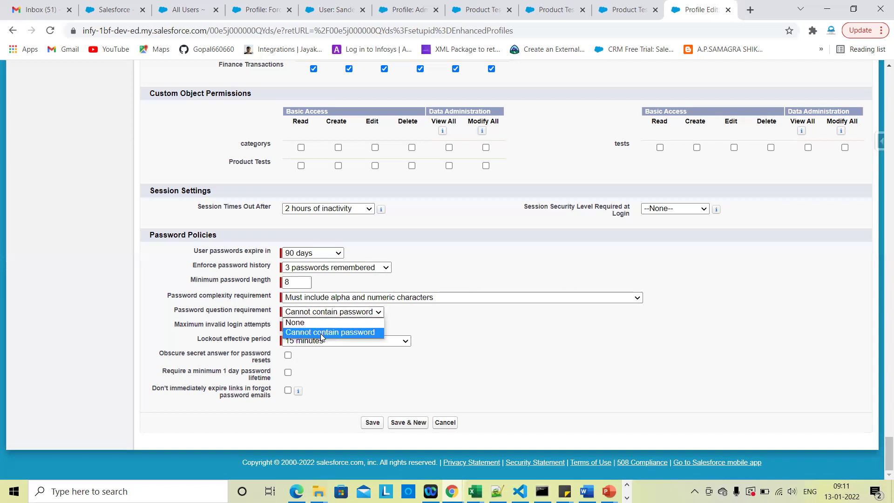
pyautogui.click(451, 321)
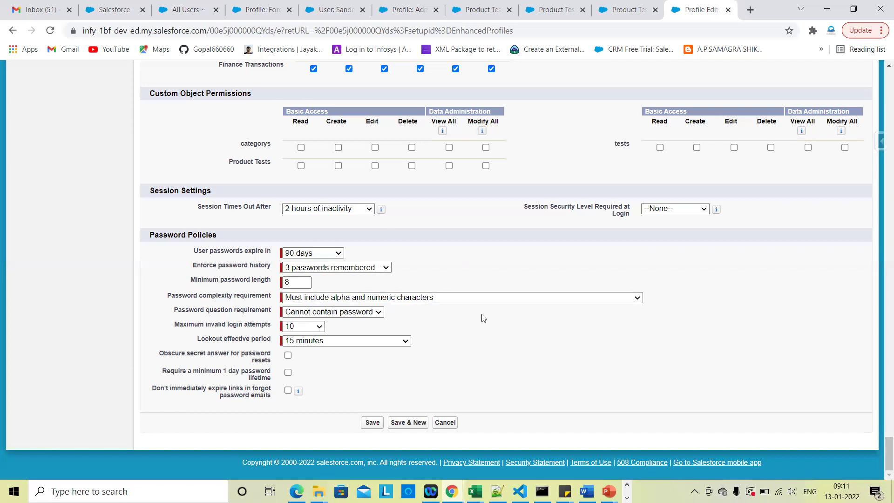
pyautogui.click(319, 327)
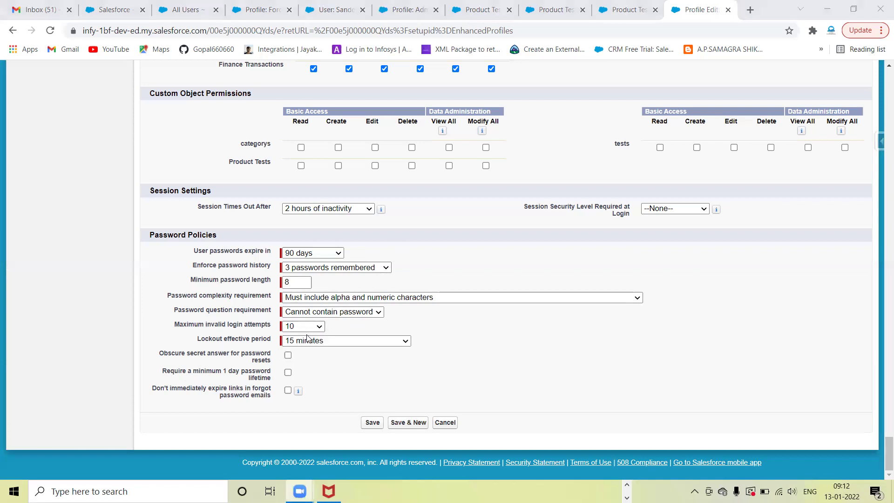
pyautogui.click(440, 312)
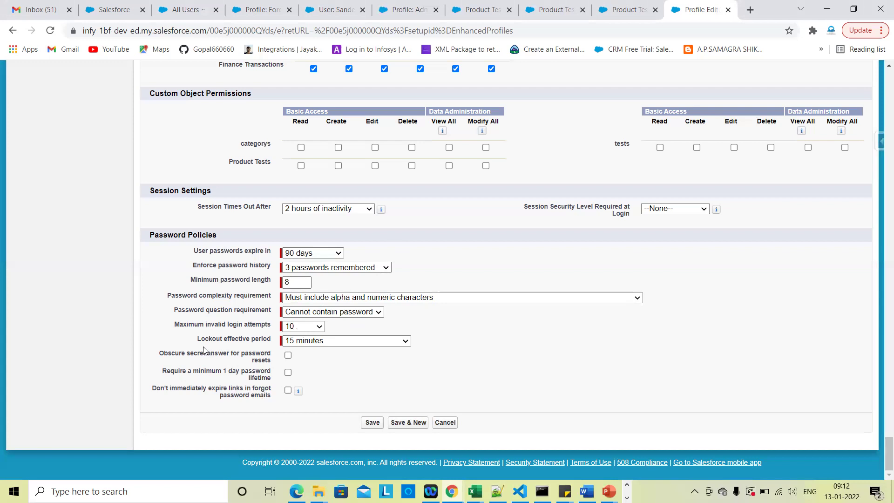
# - Examine the lockout effective period options and try Forever (must be reset by admin)
pyautogui.click(320, 343)
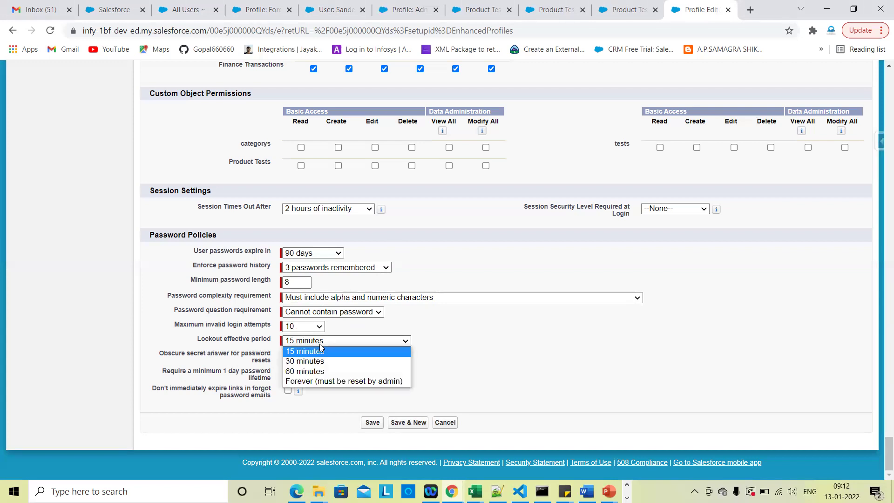
pyautogui.click(267, 211)
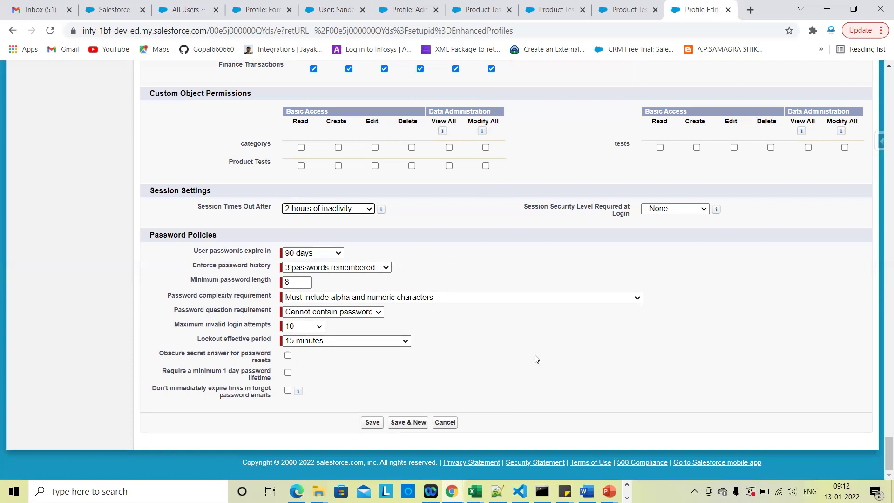
pyautogui.scroll(4, 484, 226)
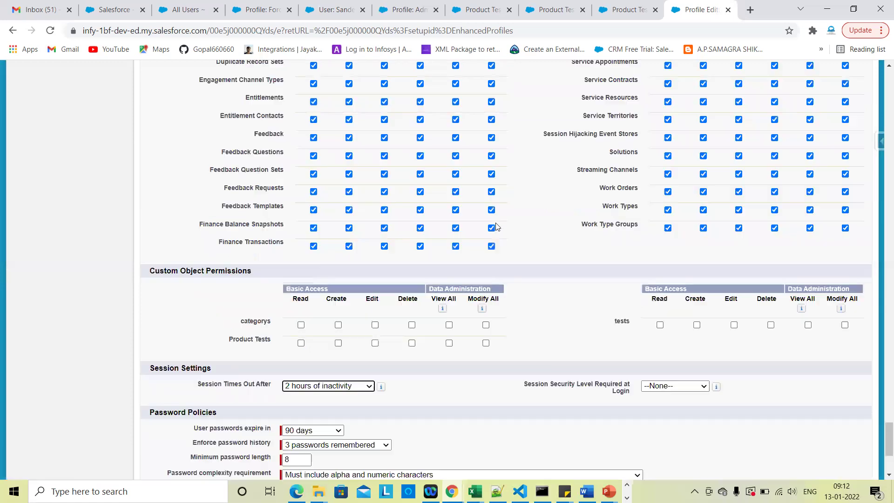
pyautogui.scroll(-3, 496, 326)
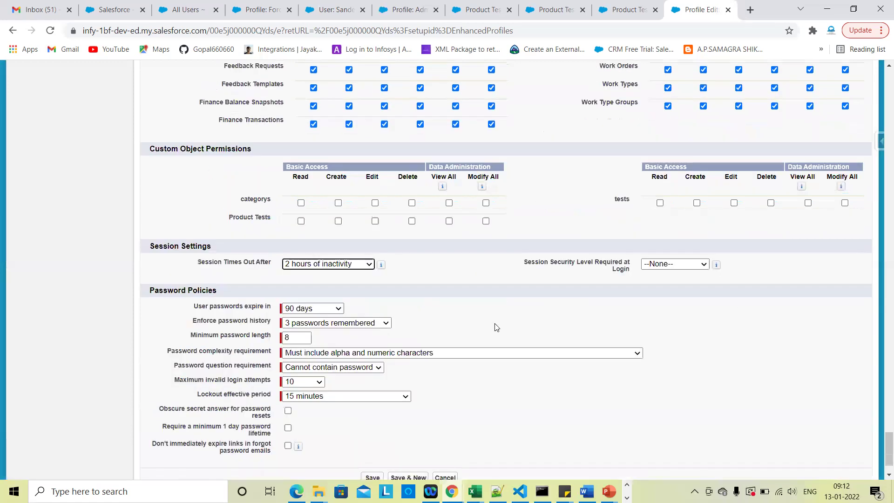
pyautogui.click(350, 368)
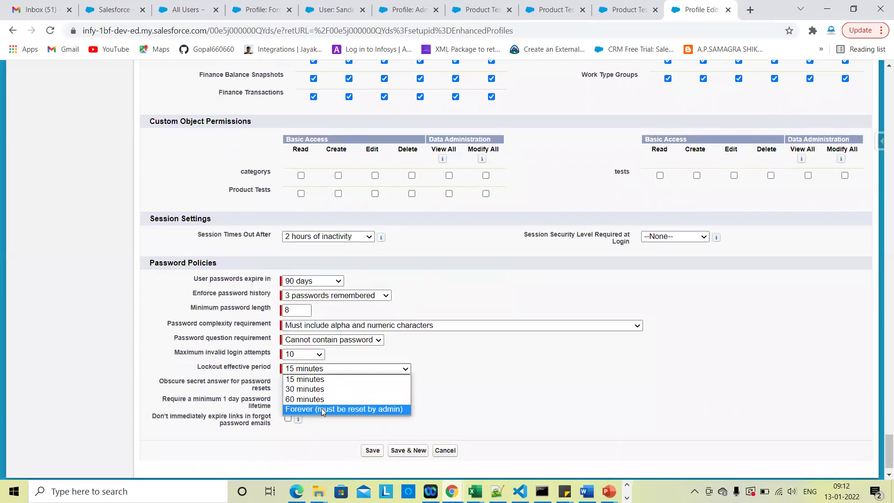
pyautogui.click(321, 408)
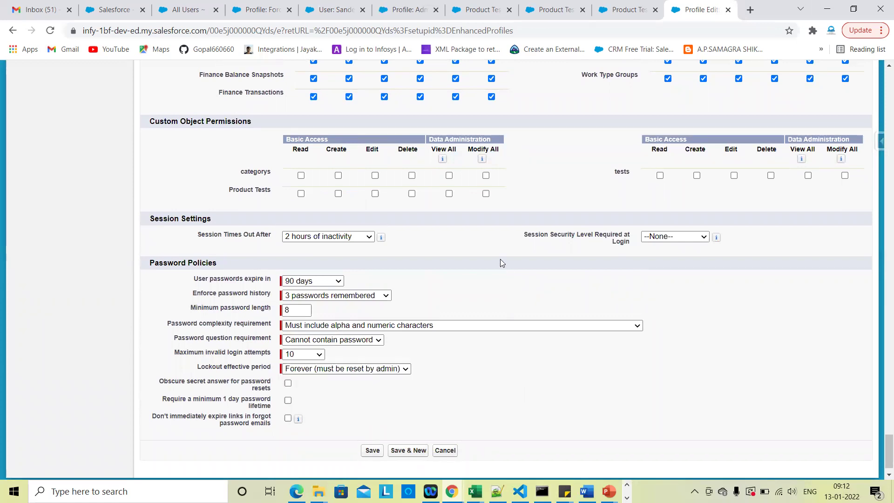
pyautogui.scroll(2, 500, 259)
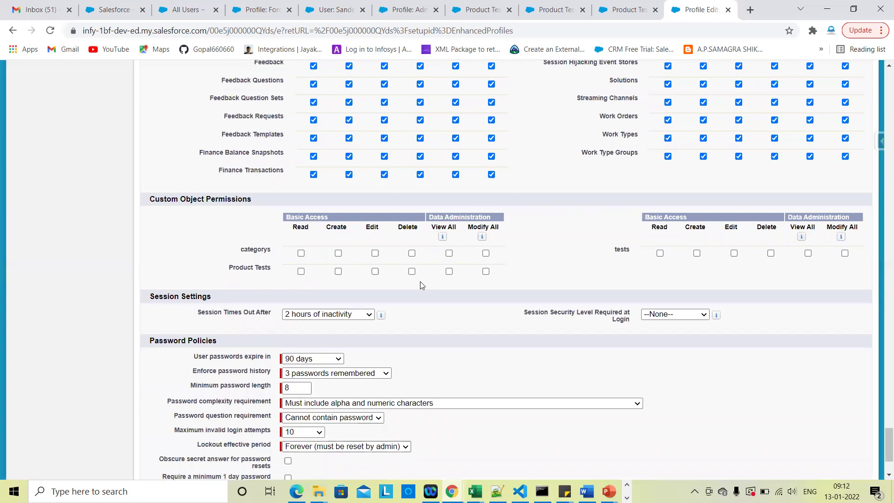
pyautogui.scroll(-2, 471, 361)
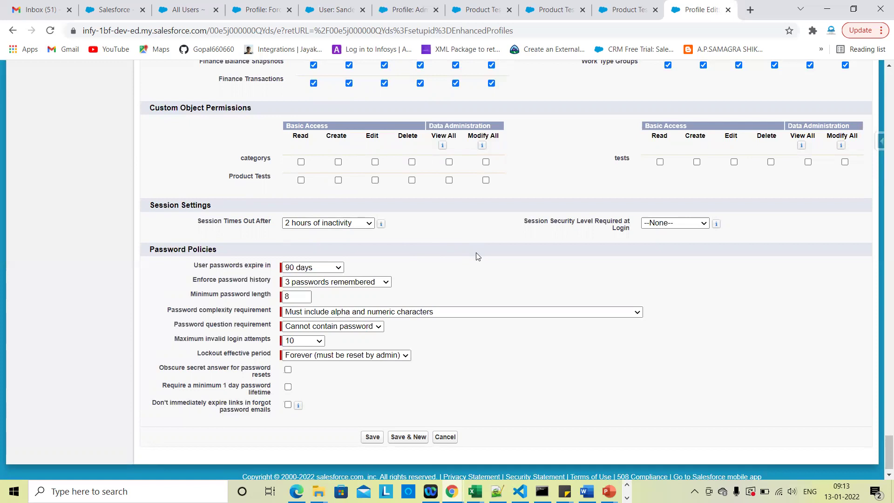
# - Recheck the session timeout durations without changing them, and restore the lockout effective period to 15 minutes
pyautogui.click(367, 223)
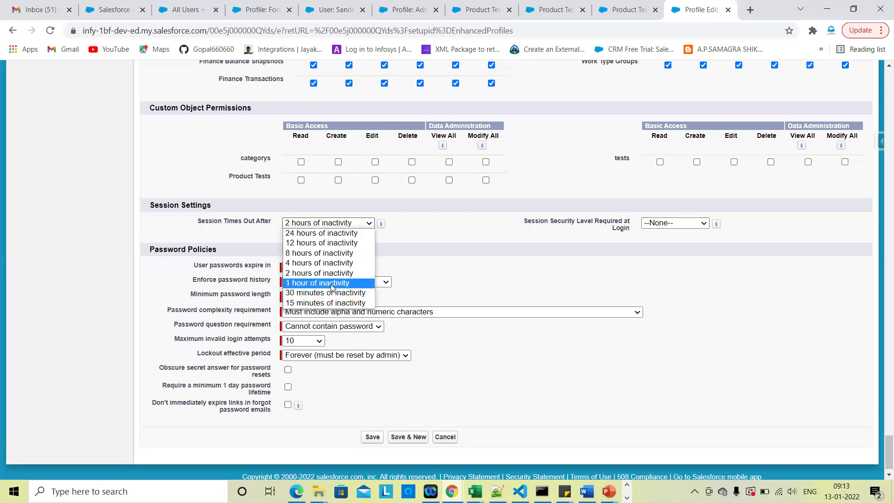
pyautogui.click(459, 247)
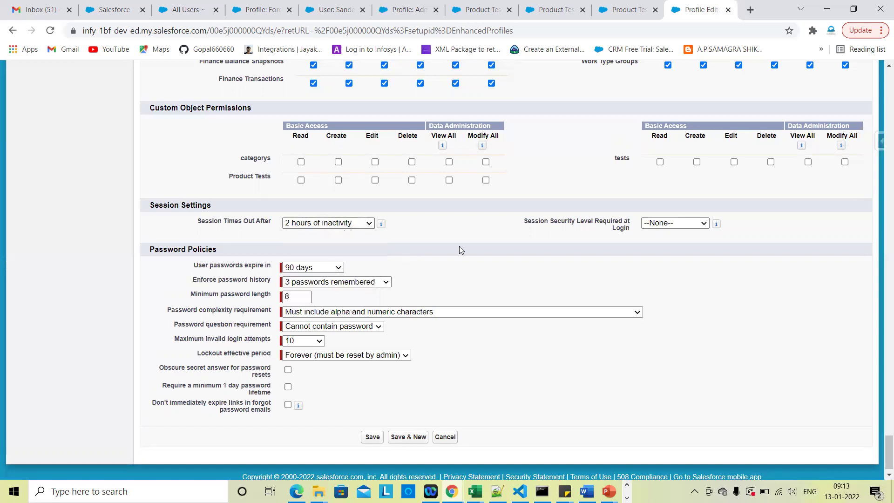
pyautogui.click(293, 356)
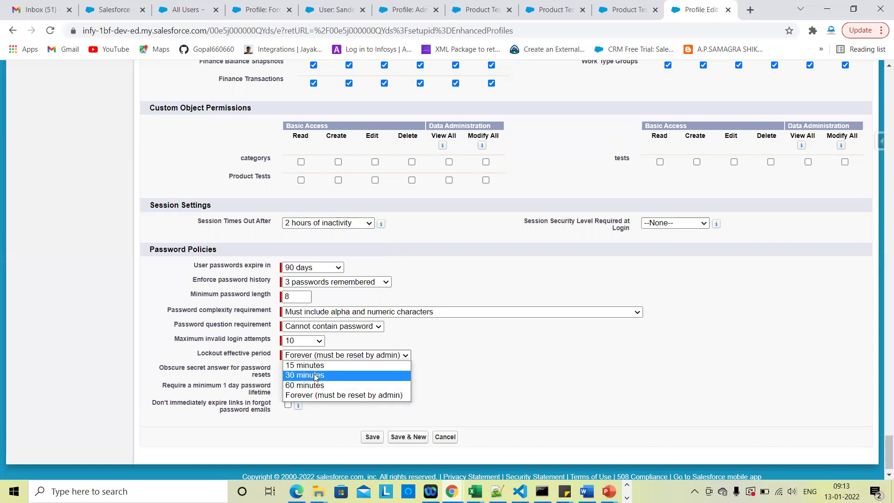
pyautogui.click(315, 366)
pyautogui.click(440, 349)
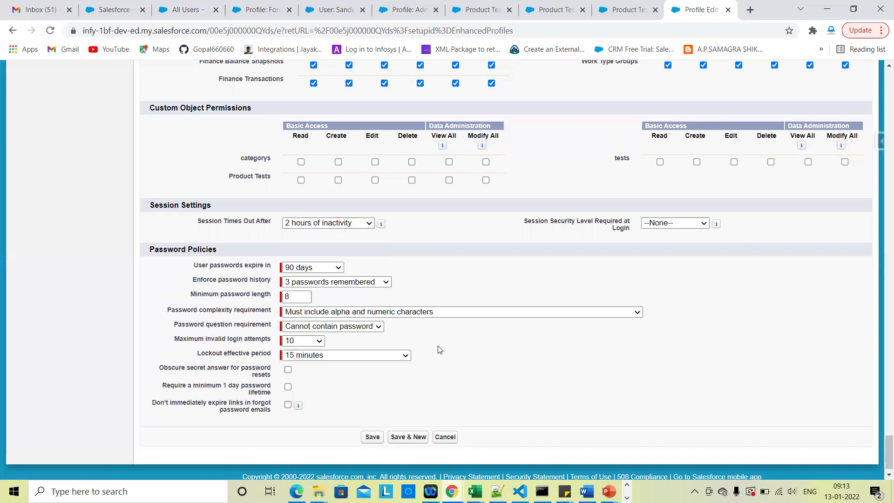
# - Highlight the Password Policies heading, and view the system clock's January 2022 calendar
pyautogui.scroll(1, 440, 349)
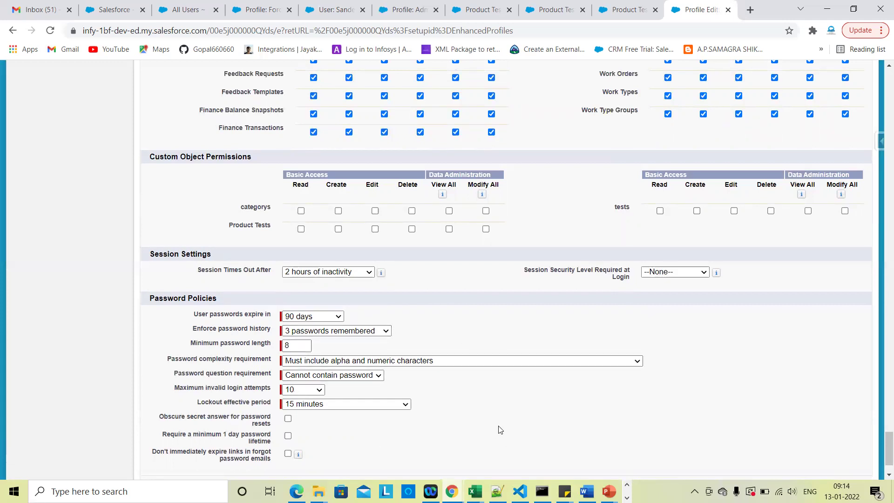
pyautogui.tripleClick(188, 298)
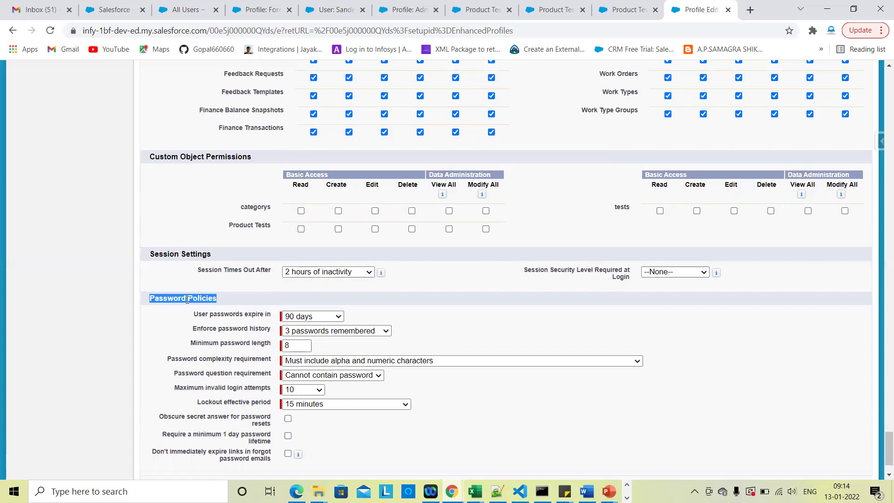
pyautogui.click(407, 296)
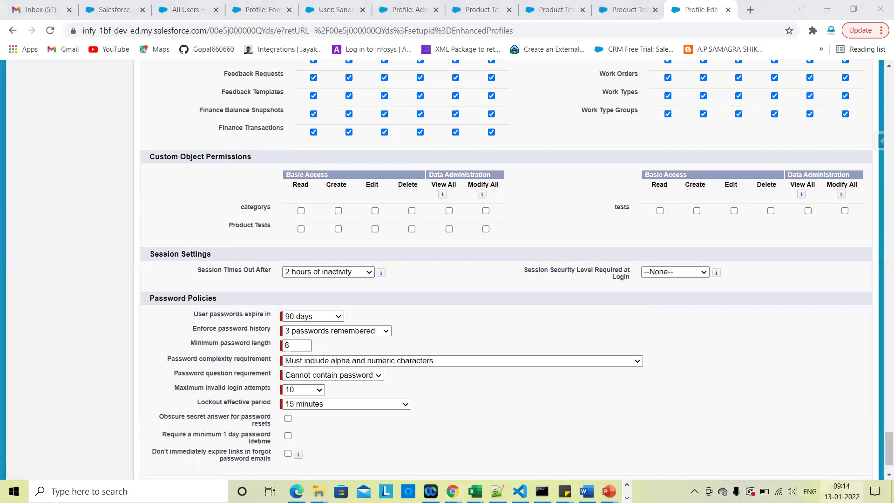
pyautogui.click(841, 491)
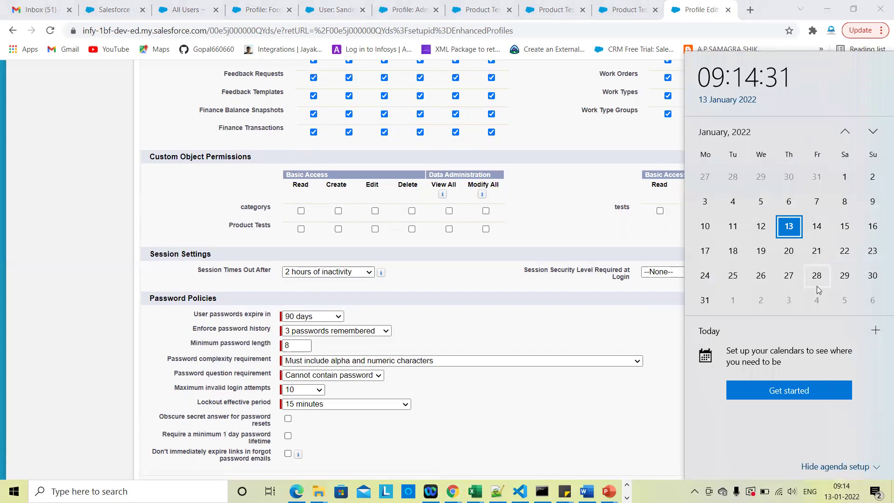
pyautogui.click(628, 427)
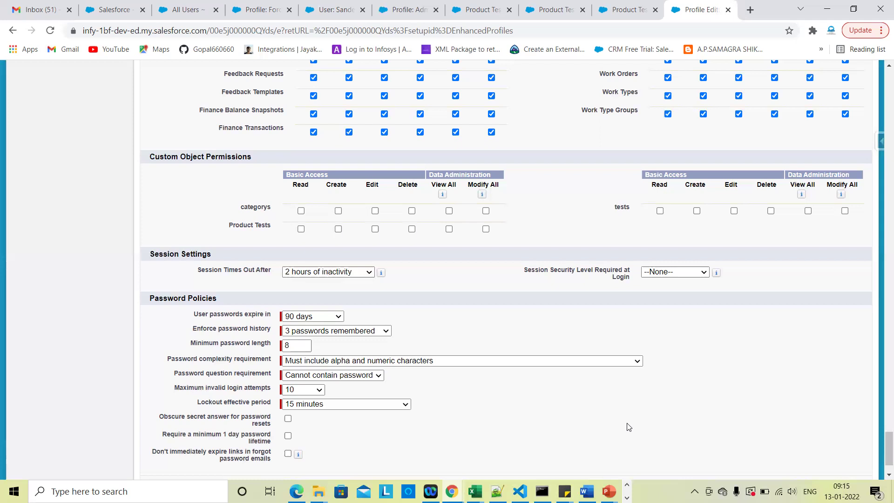
# - Remove the Modify All and Read permissions on Accounts in the profile's standard object permissions
pyautogui.scroll(18, 517, 305)
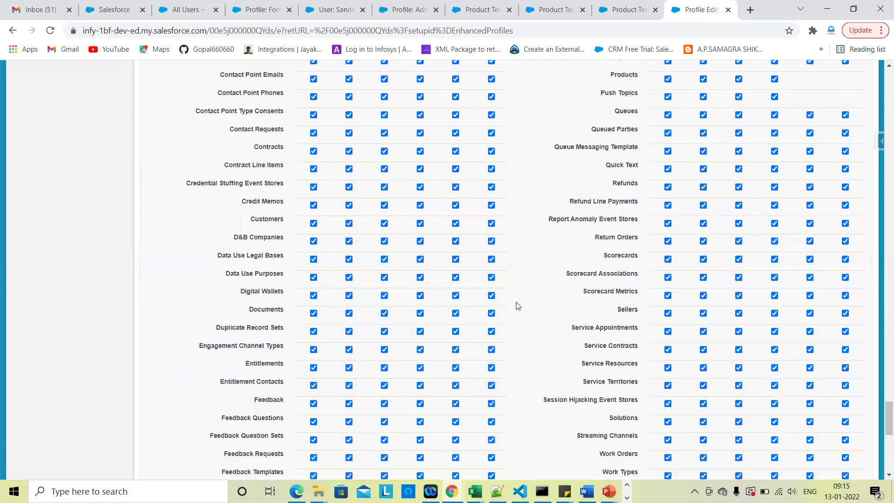
pyautogui.scroll(5, 517, 305)
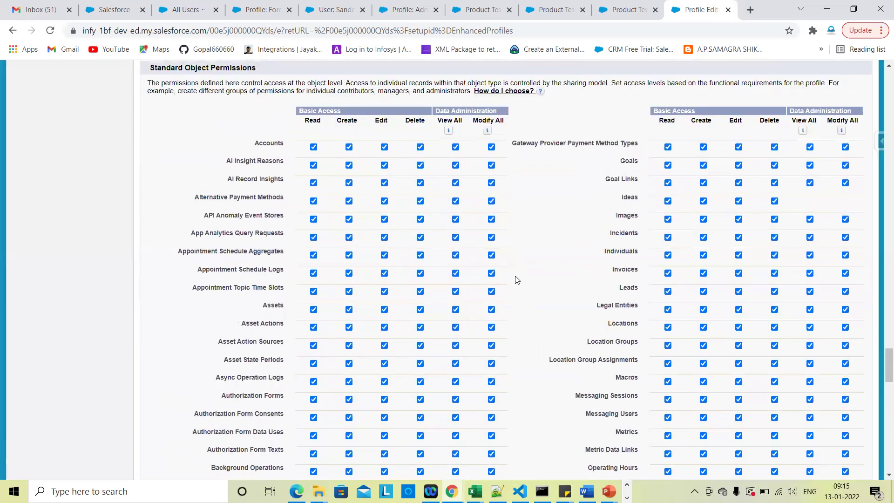
pyautogui.click(491, 147)
pyautogui.click(314, 147)
# - Examine the profile's standard and custom object permissions, general user permissions, custom tab settings and administrative permissions
pyautogui.scroll(-1, 514, 323)
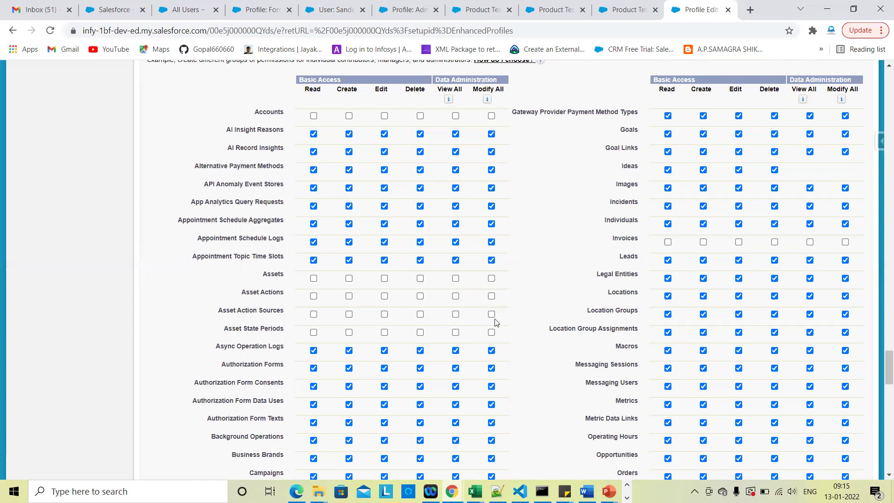
pyautogui.scroll(-15, 531, 366)
pyautogui.scroll(4, 532, 368)
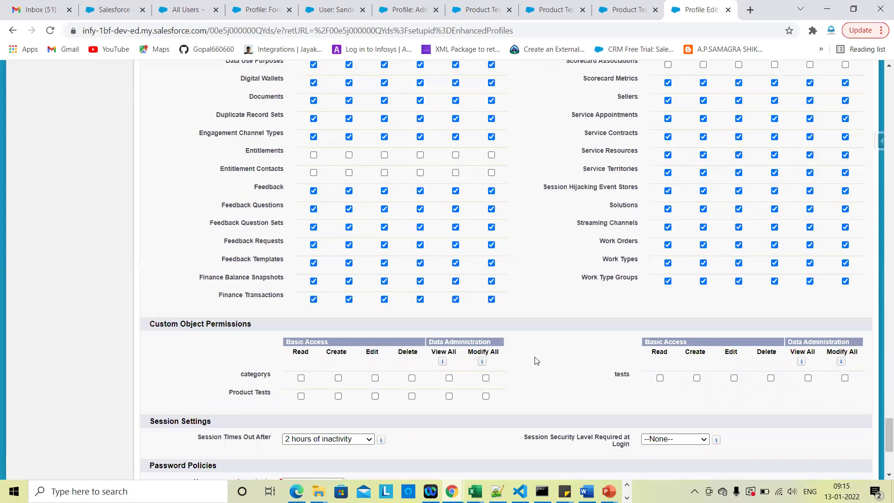
pyautogui.scroll(20, 578, 319)
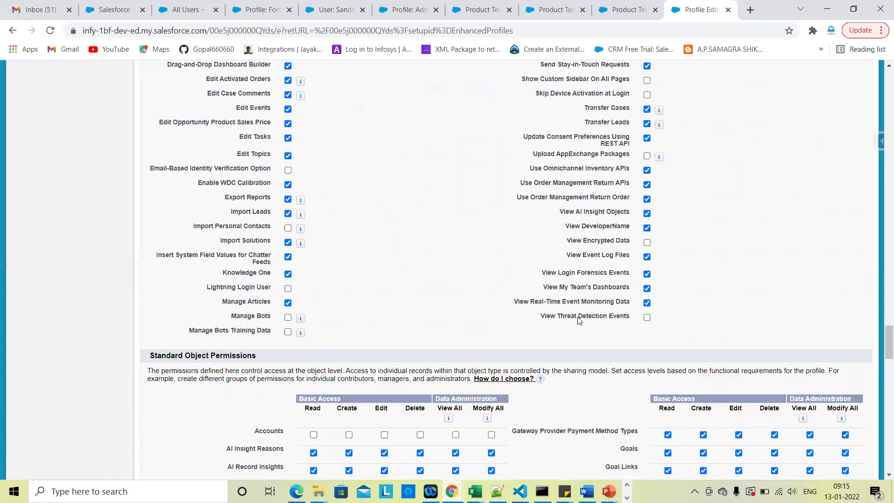
pyautogui.scroll(20, 578, 321)
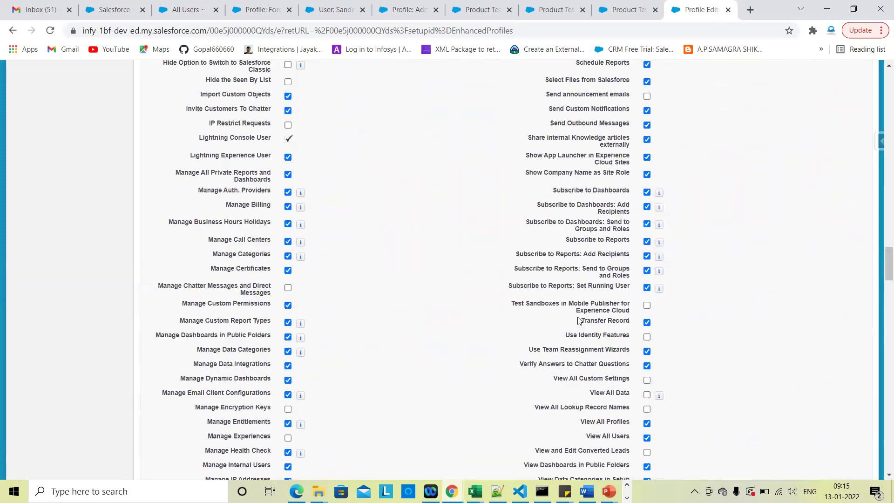
pyautogui.scroll(13, 578, 320)
pyautogui.moveTo(150, 278); pyautogui.dragTo(427, 277)
pyautogui.click(428, 273)
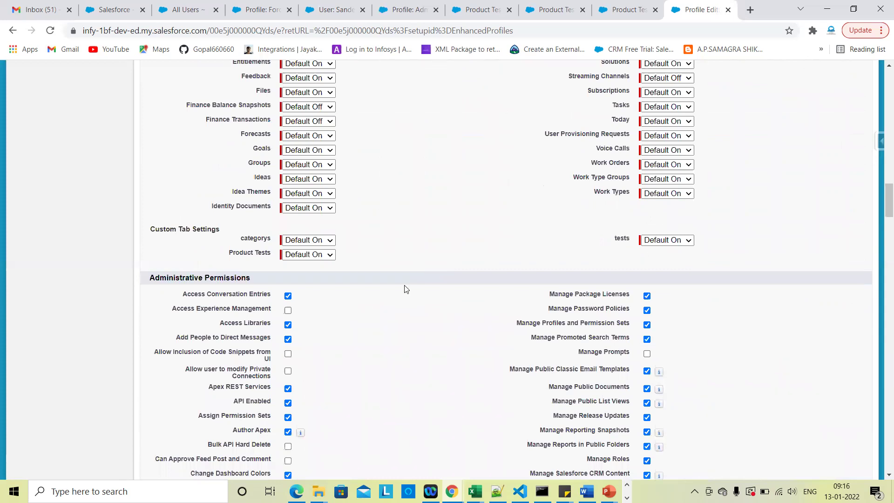
pyautogui.scroll(-3, 470, 326)
pyautogui.scroll(-3, 397, 372)
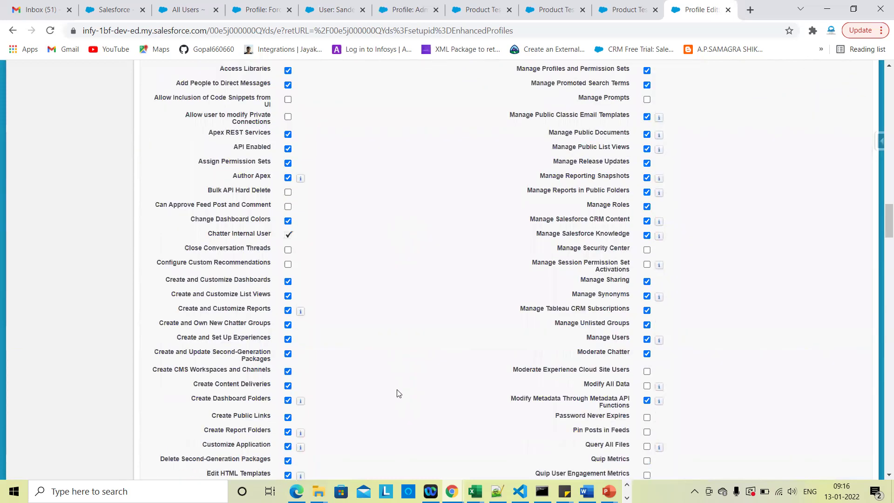
# - Examine the rest of the profile's administrative permissions, and review the custom and standard tab settings above them
pyautogui.scroll(-1, 397, 393)
pyautogui.scroll(-4, 440, 355)
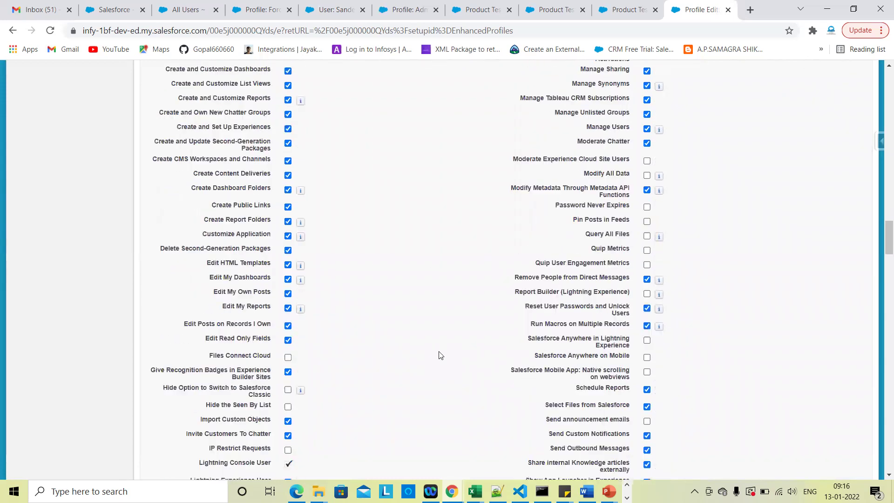
pyautogui.scroll(3, 469, 315)
pyautogui.scroll(-4, 471, 316)
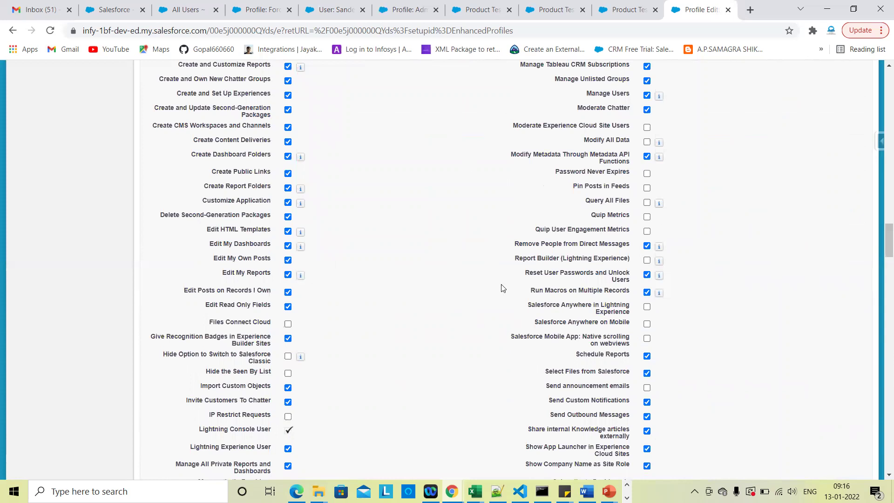
pyautogui.scroll(8, 528, 242)
pyautogui.scroll(1, 527, 242)
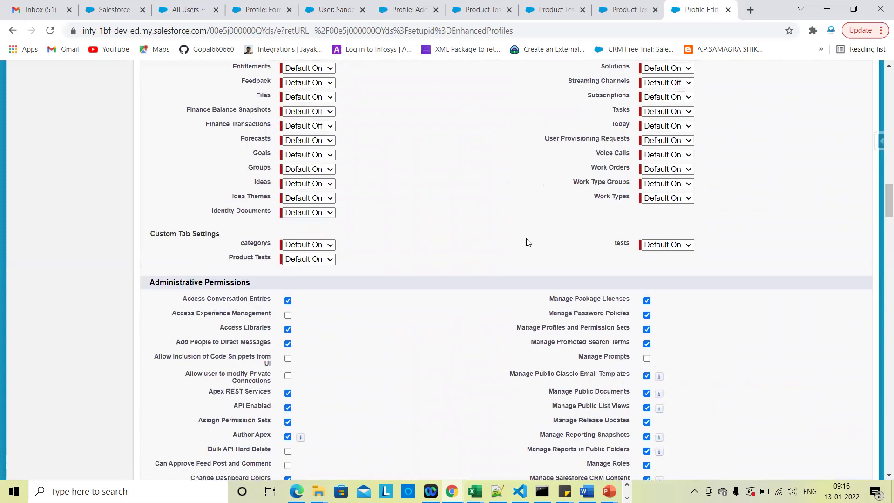
pyautogui.scroll(-3, 527, 242)
pyautogui.scroll(5, 484, 325)
pyautogui.scroll(3, 538, 372)
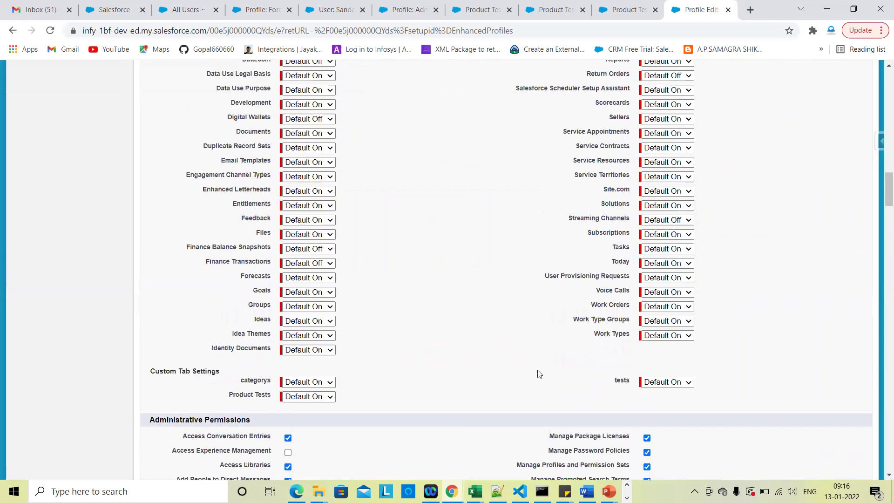
# - Return to the start of the Admin2 profile's edit form and cancel the edit, discarding the unsaved permission changes
pyautogui.scroll(10, 538, 374)
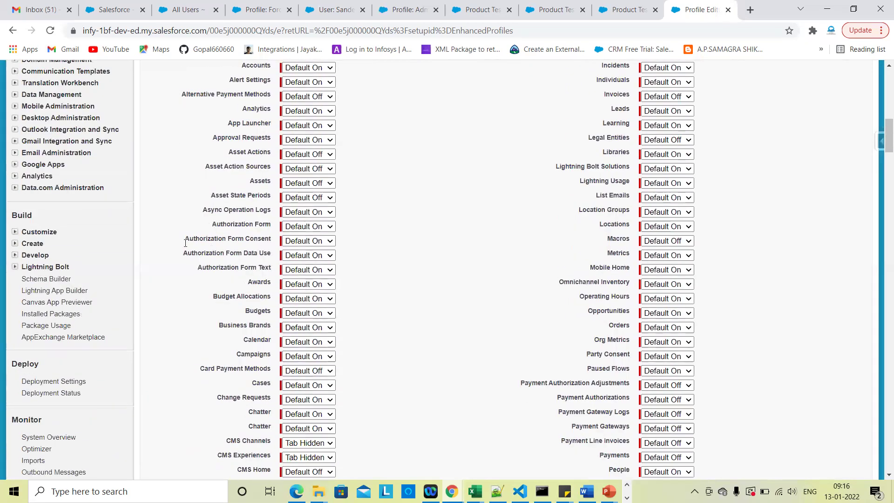
pyautogui.scroll(5, 425, 292)
pyautogui.scroll(3, 289, 187)
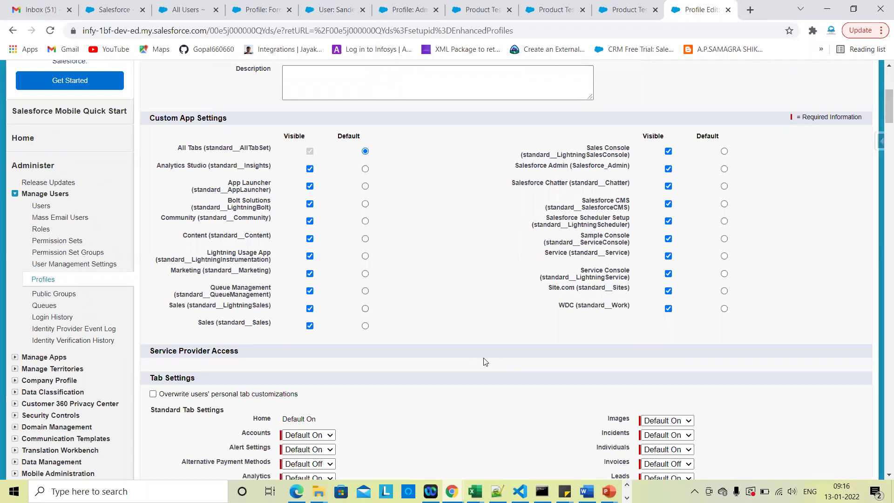
pyautogui.scroll(3, 485, 362)
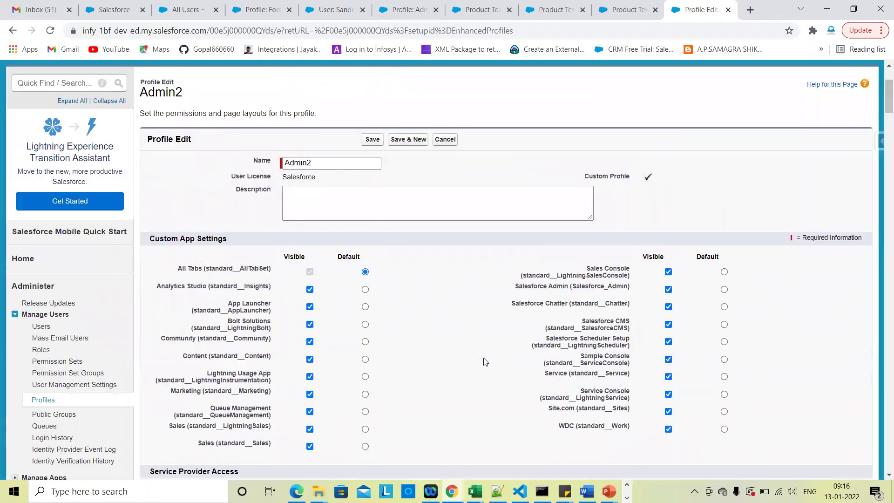
pyautogui.click(445, 141)
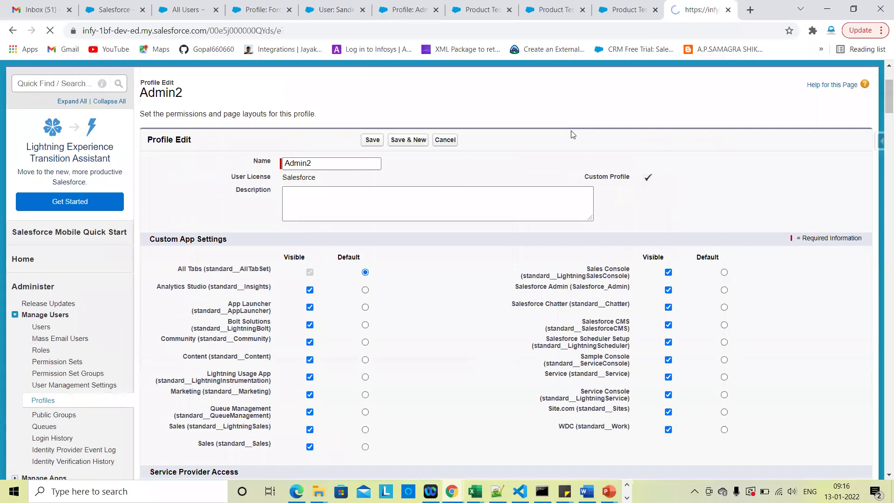